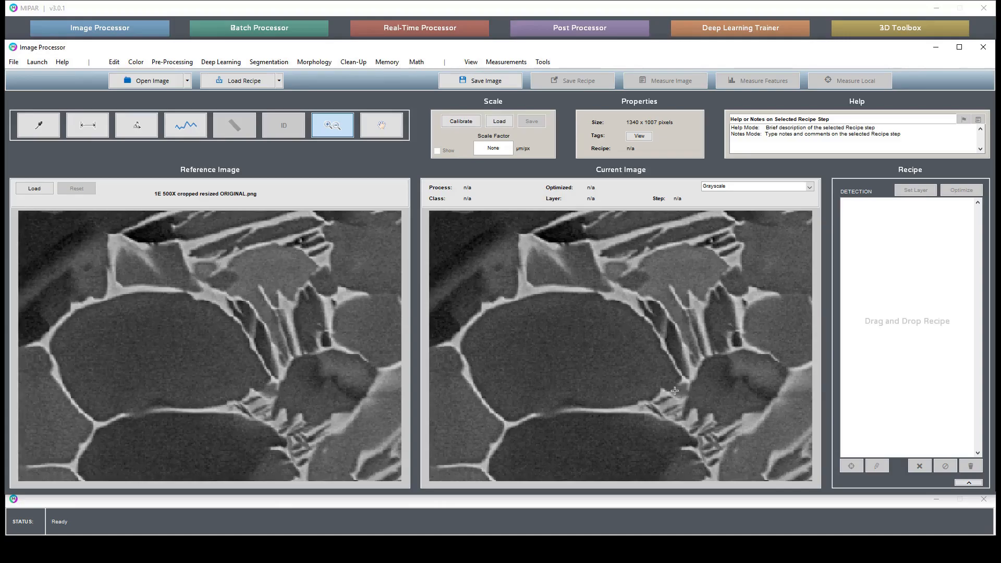
Set up a Non-Local Means noise reduction on the micrograph with window size 2 and strength 0.15
drag(526, 319, 572, 353)
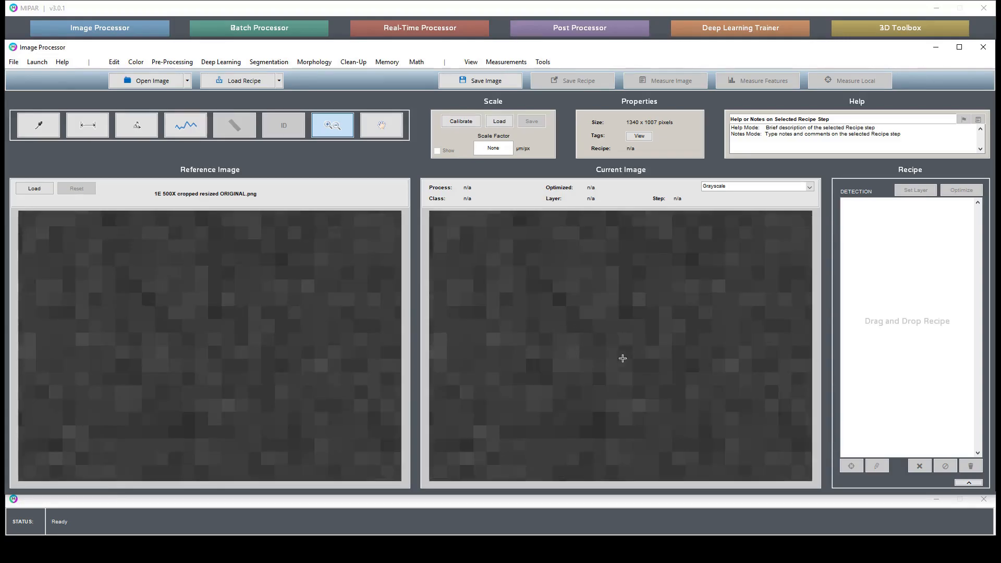
scroll(594, 342, down, 10)
scroll(587, 347, up, 4)
double_click(587, 347)
click(117, 63)
mouse_move(151, 64)
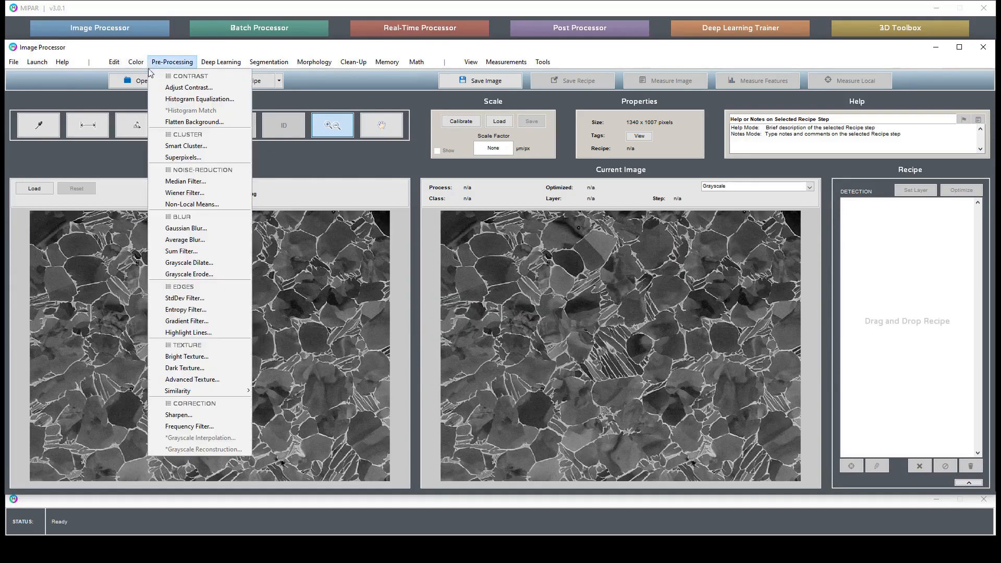
click(186, 202)
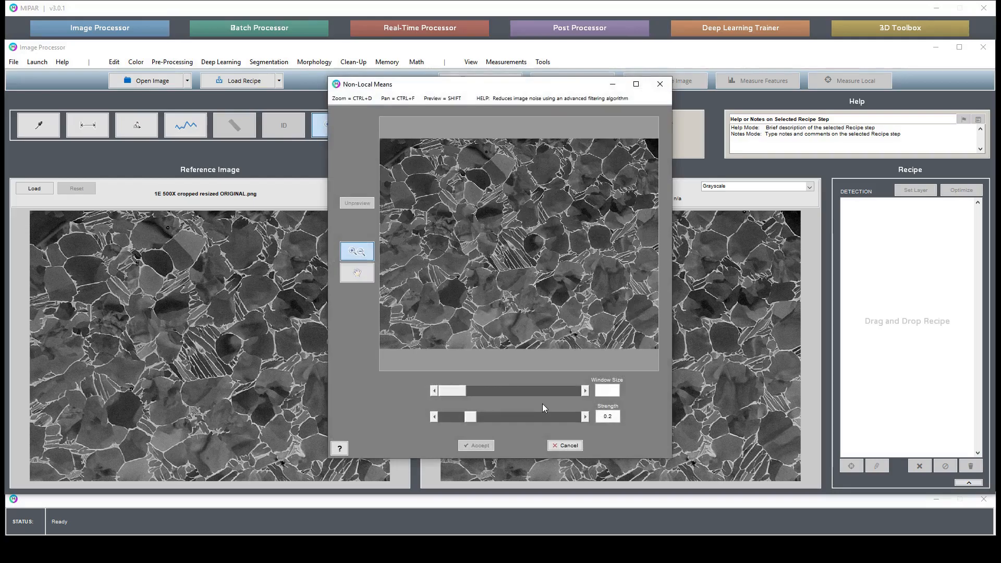
click(542, 206)
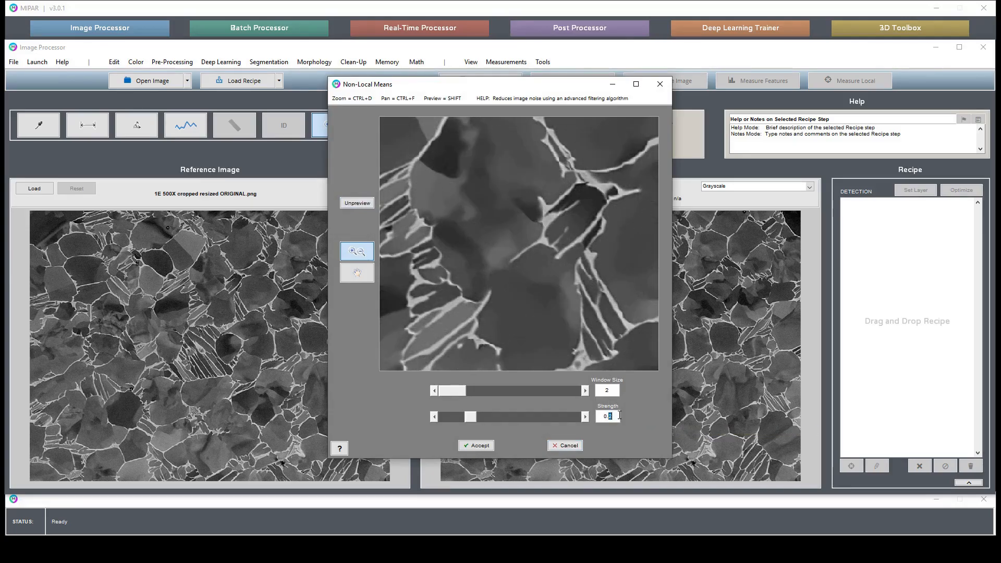
key(Return)
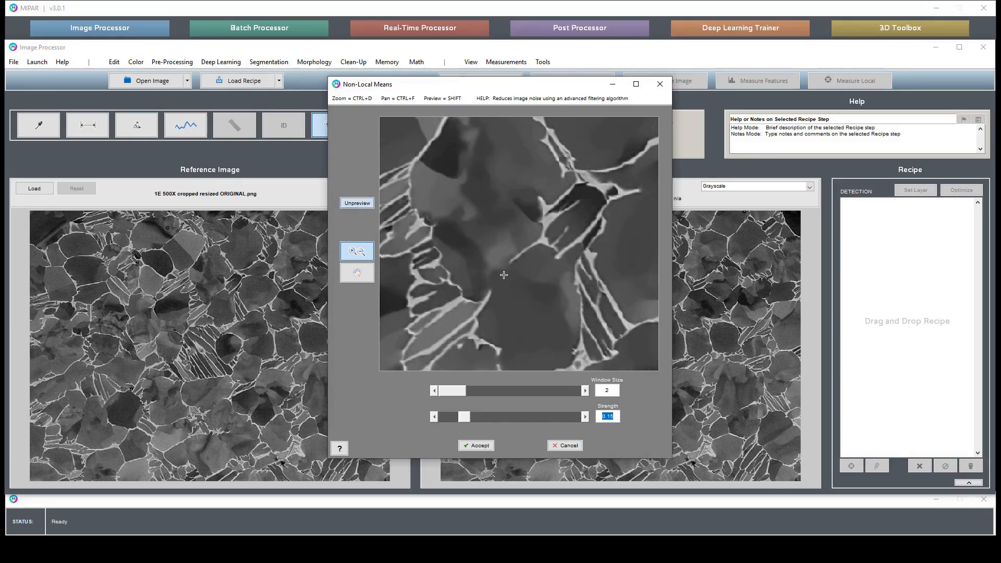
Compare the Non-Local Means preview with the unfiltered image along the grain boundaries and apply the filter
key(shift)
key(shift)
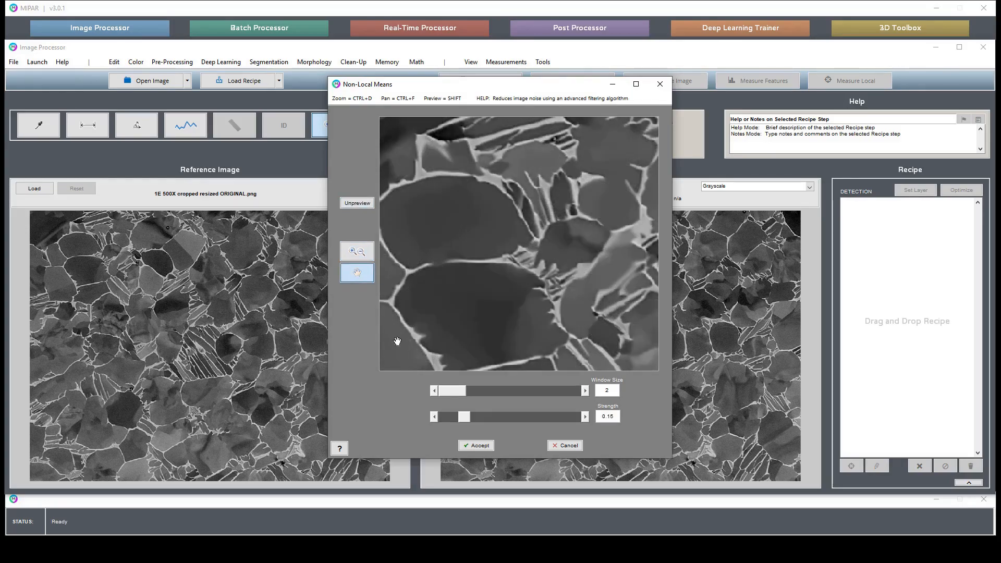
click(357, 251)
drag(509, 271, 600, 346)
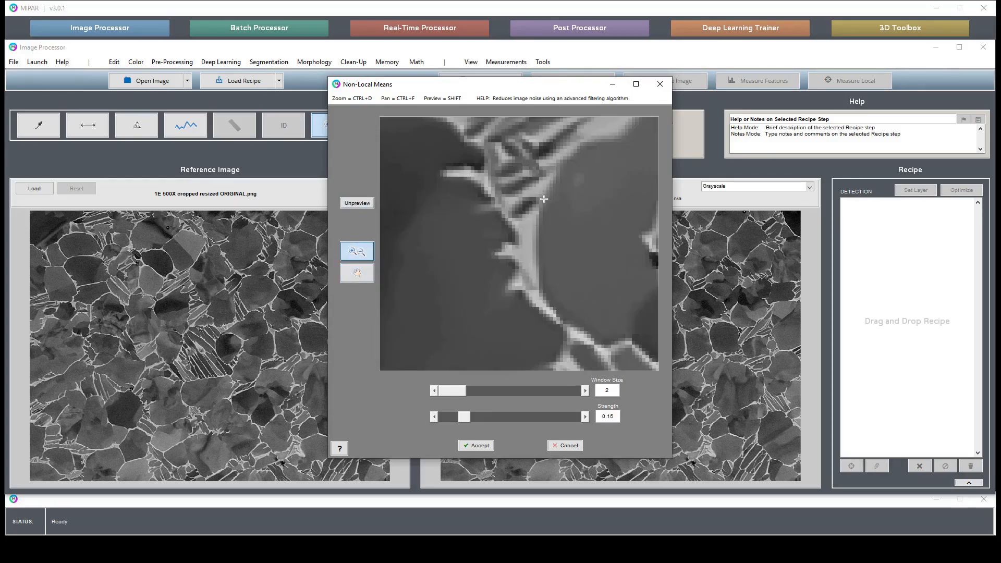
key(shift)
key(shift)
click(479, 444)
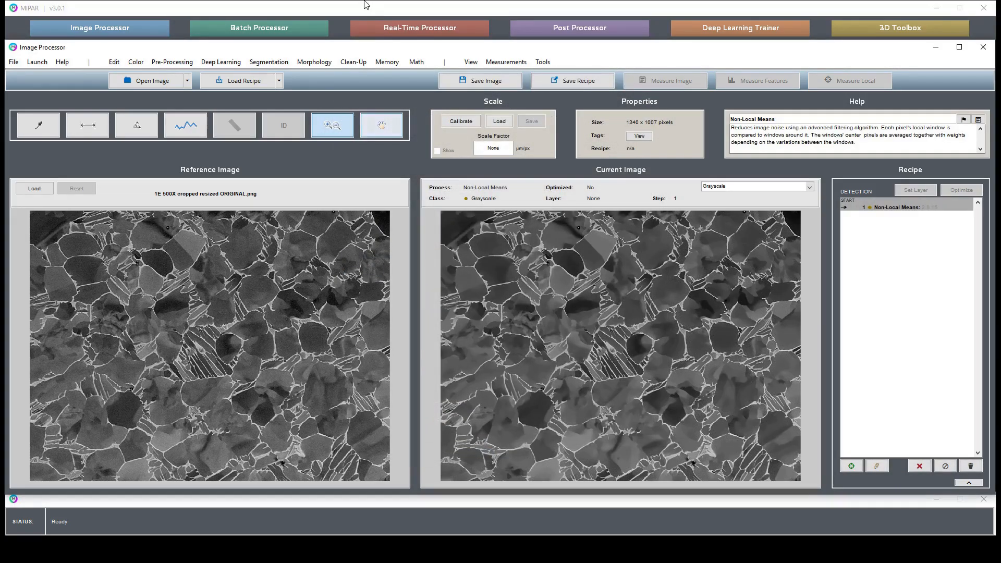
Store the noise-reduced image as Memory Image #6 and review the recipe's steps
click(380, 64)
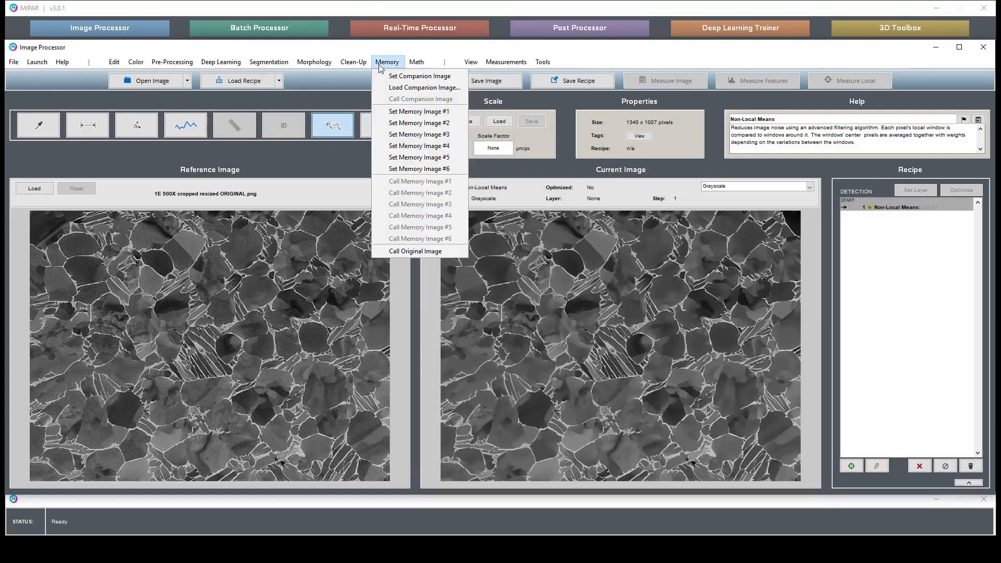
click(429, 169)
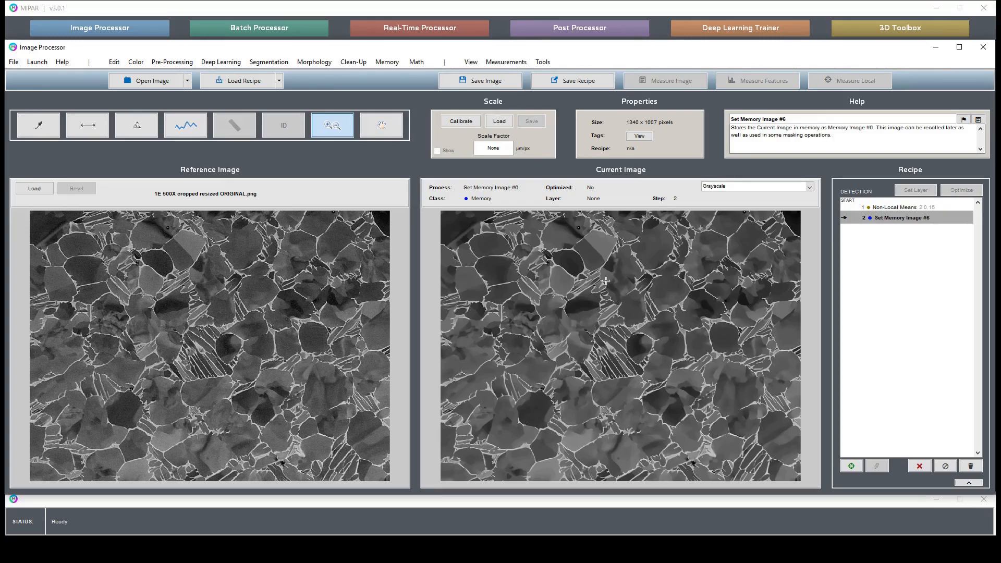
drag(572, 261, 614, 307)
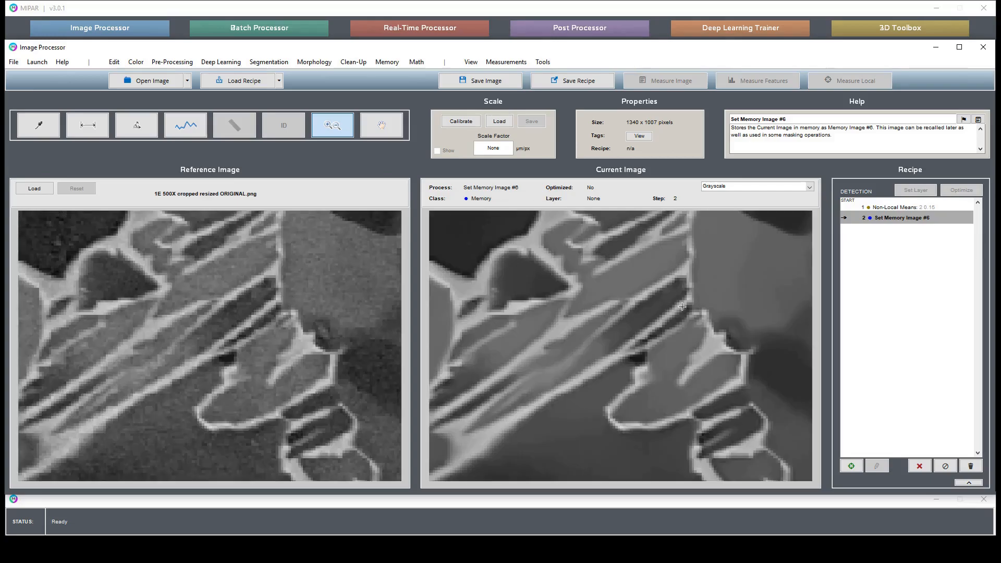
double_click(636, 306)
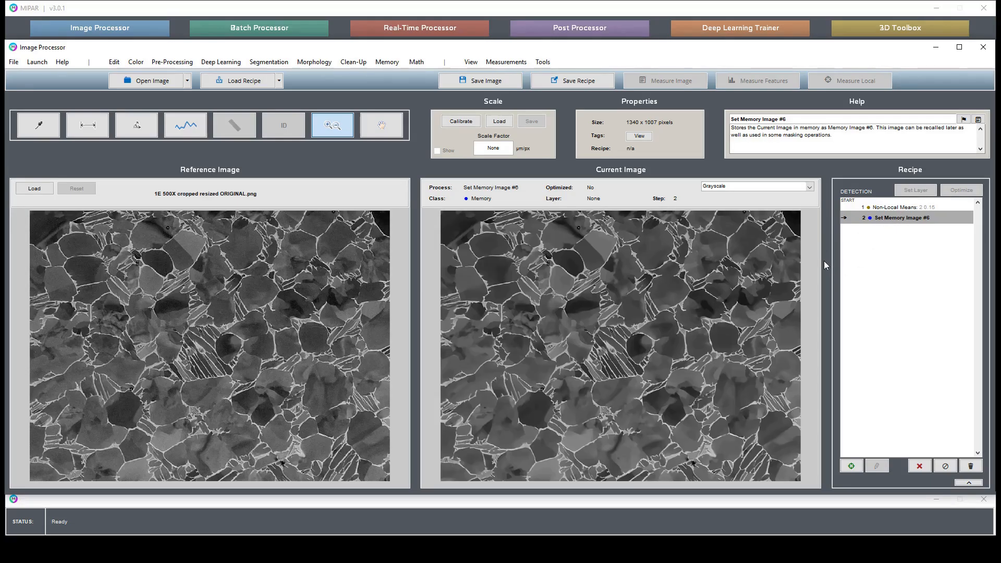
click(897, 207)
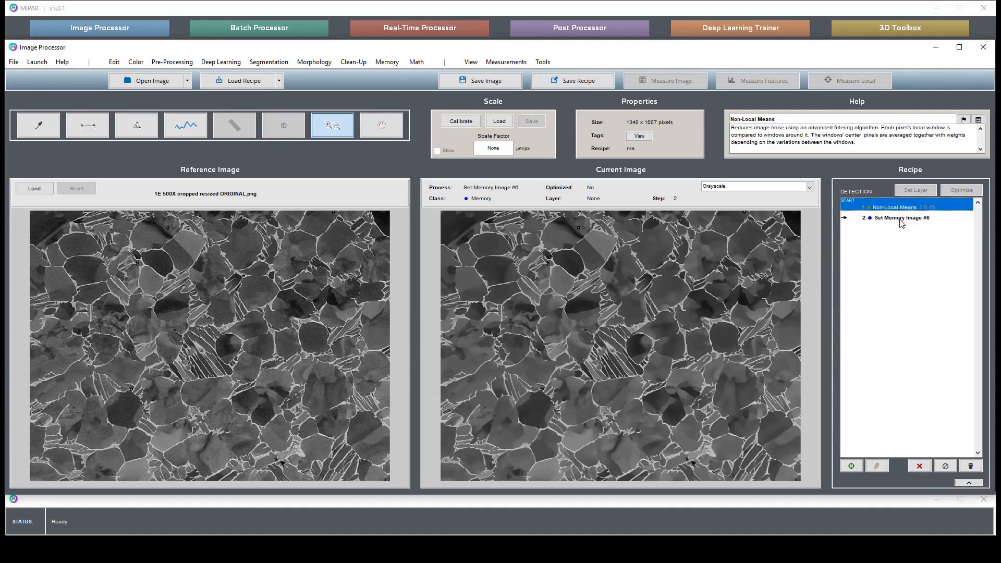
click(902, 219)
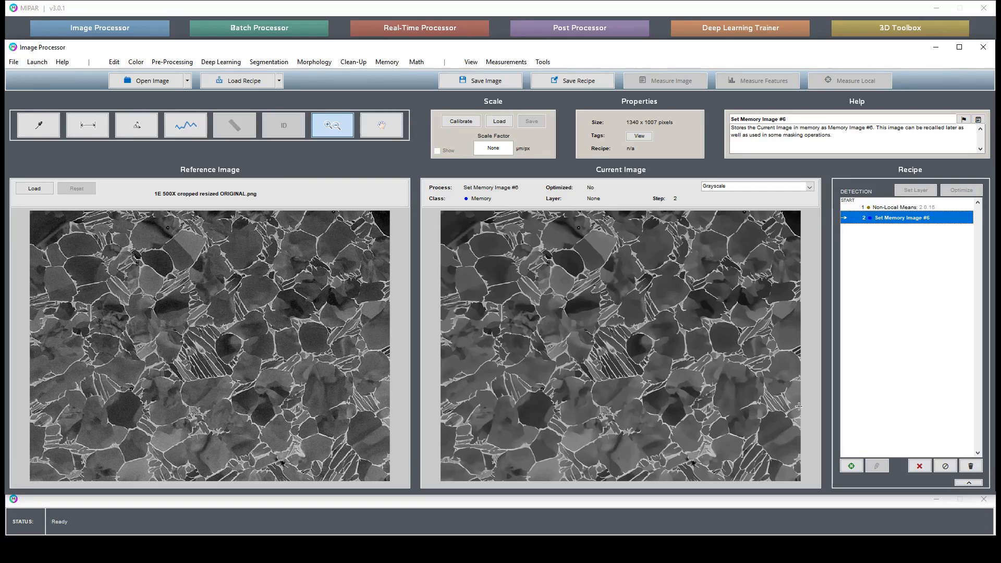
Start a Basic Threshold on the filtered image, selecting bright pixels with a manual value of 140
click(268, 61)
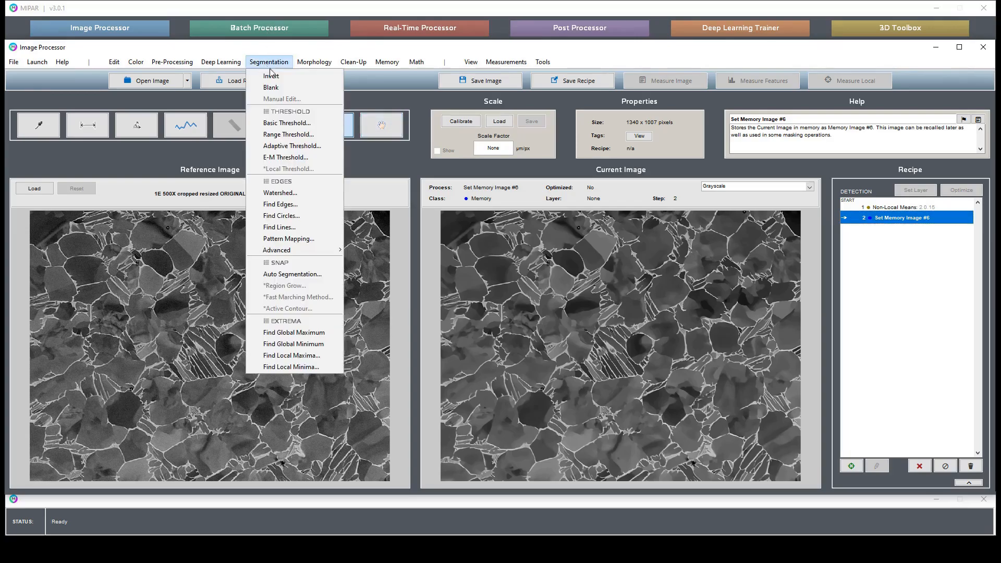
click(305, 125)
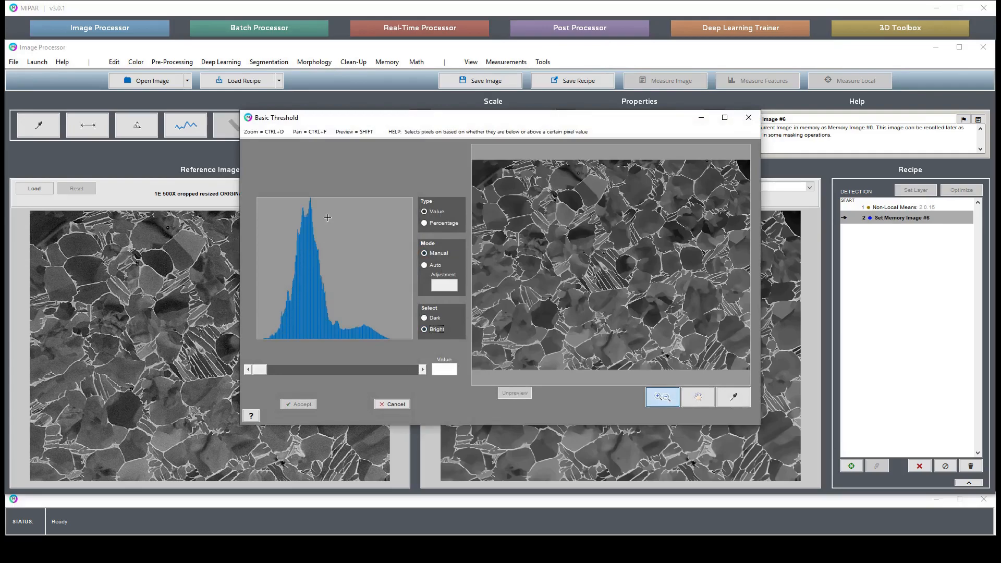
drag(264, 370, 346, 369)
mouse_move(347, 302)
mouse_down()
mouse_move(363, 297)
mouse_move(328, 295)
mouse_move(345, 295)
mouse_up()
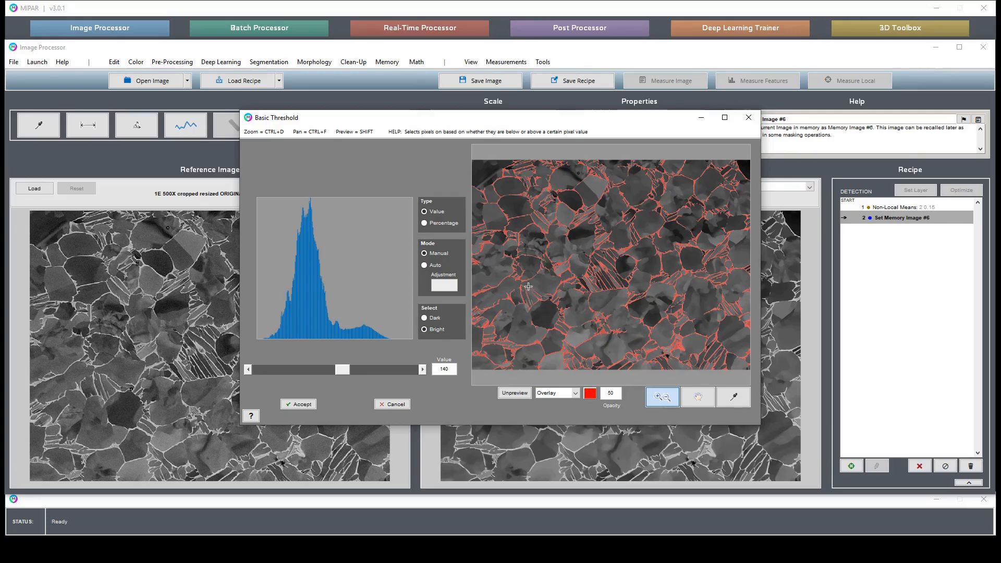
Try Basic Threshold values of 106, 149 and 108, inspecting how the selection covers the fine bright lines
drag(344, 370, 322, 371)
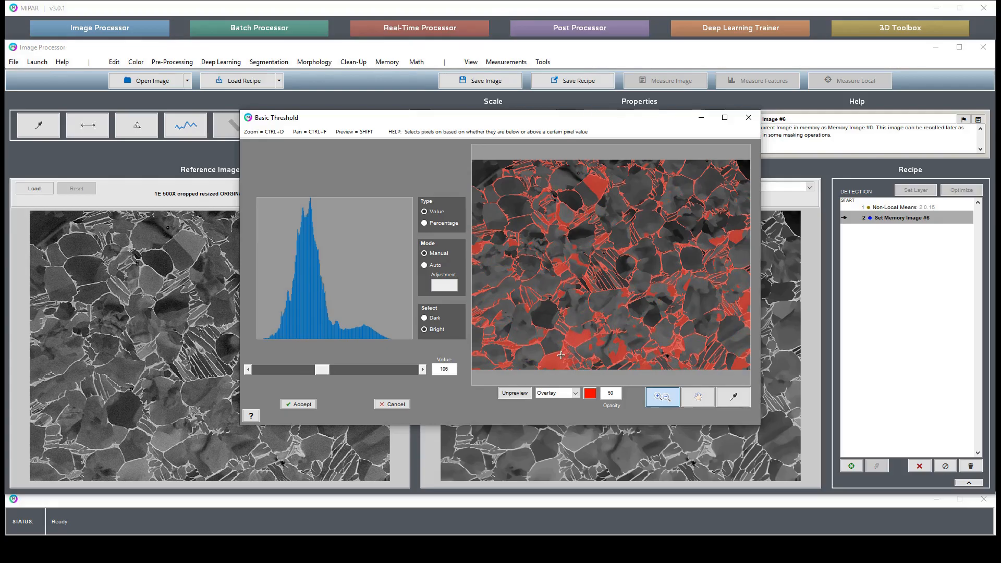
drag(322, 370, 338, 372)
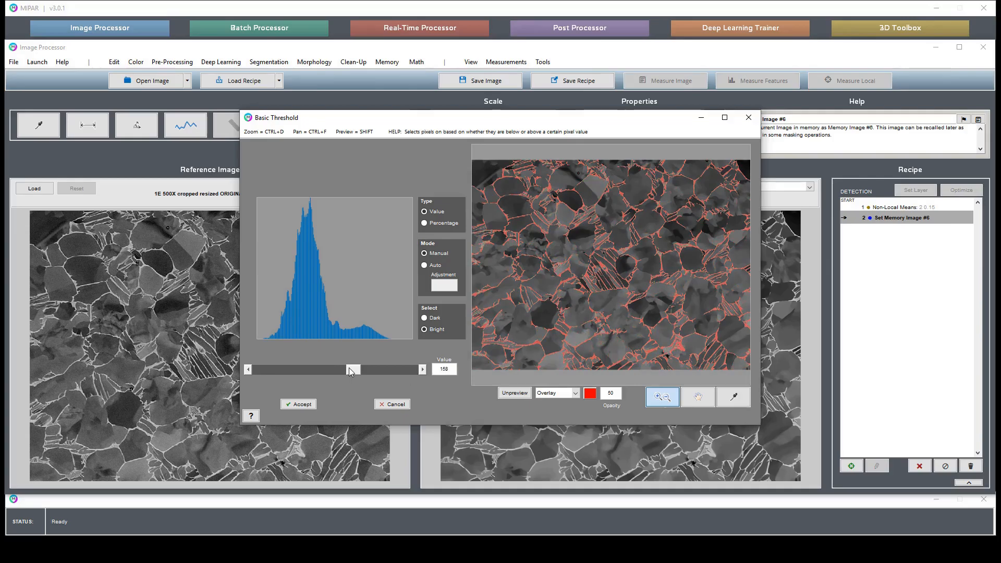
drag(492, 242, 448, 208)
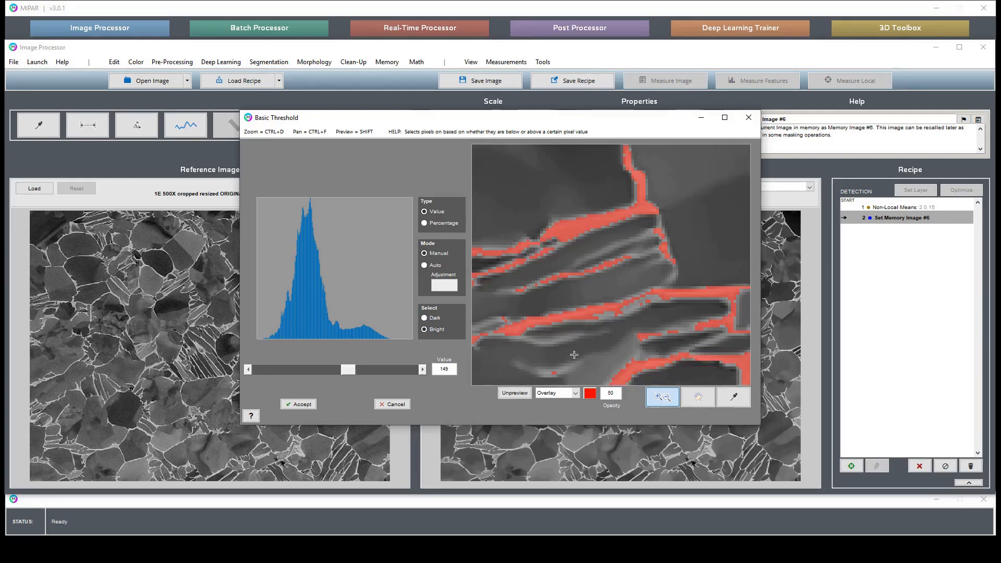
drag(348, 373, 324, 374)
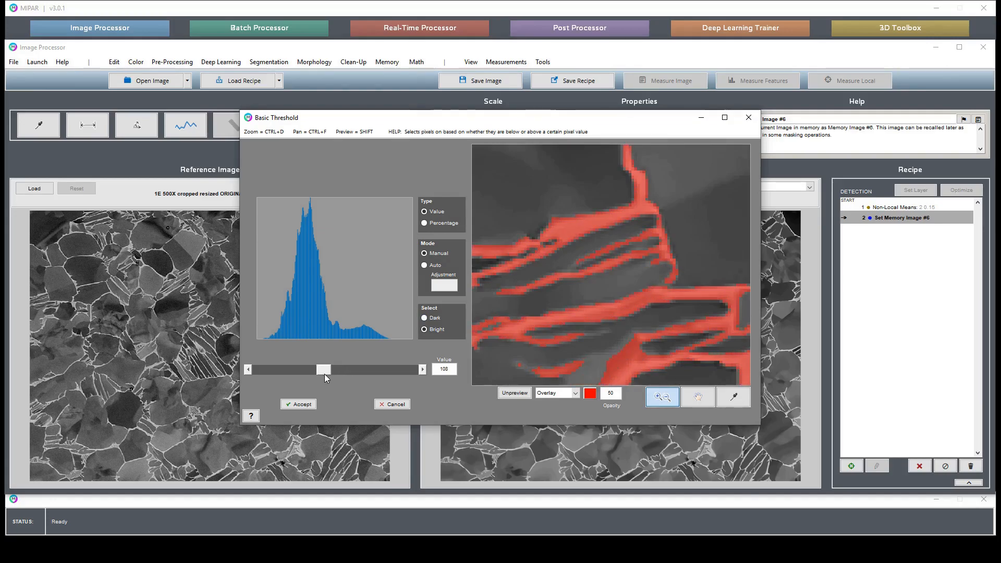
double_click(673, 330)
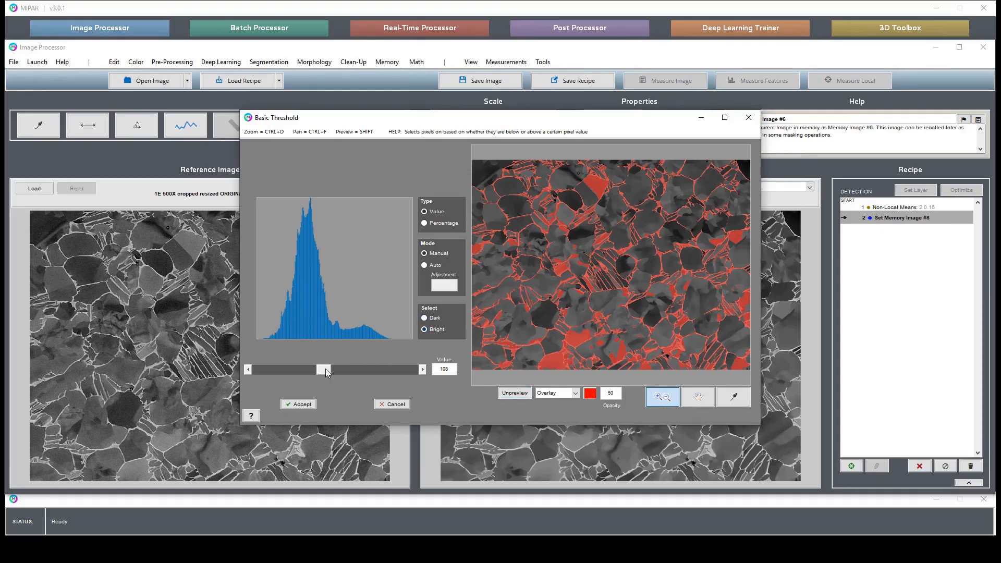
Set the bright threshold value to 149 and apply the Basic Threshold
drag(324, 371, 348, 373)
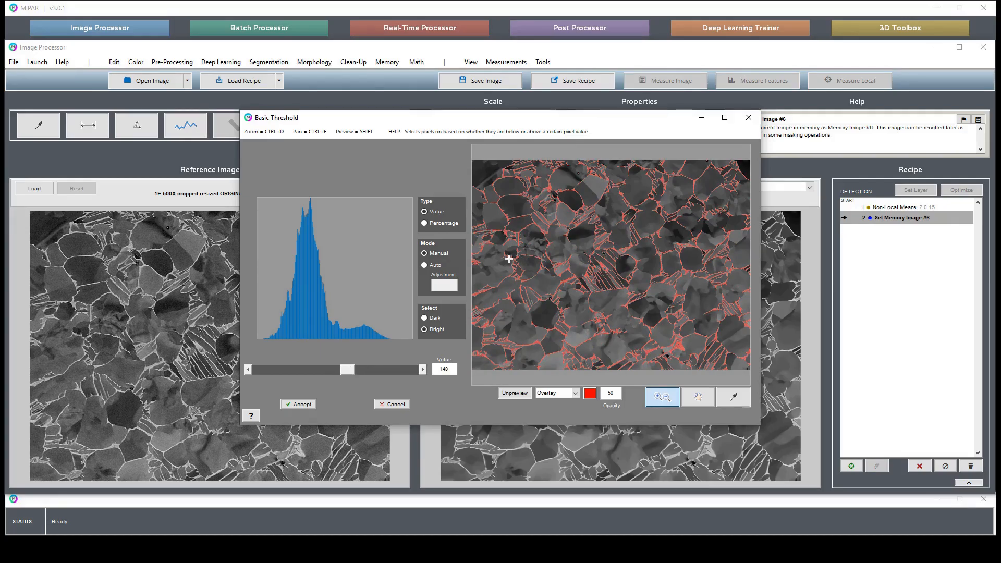
drag(502, 246, 459, 211)
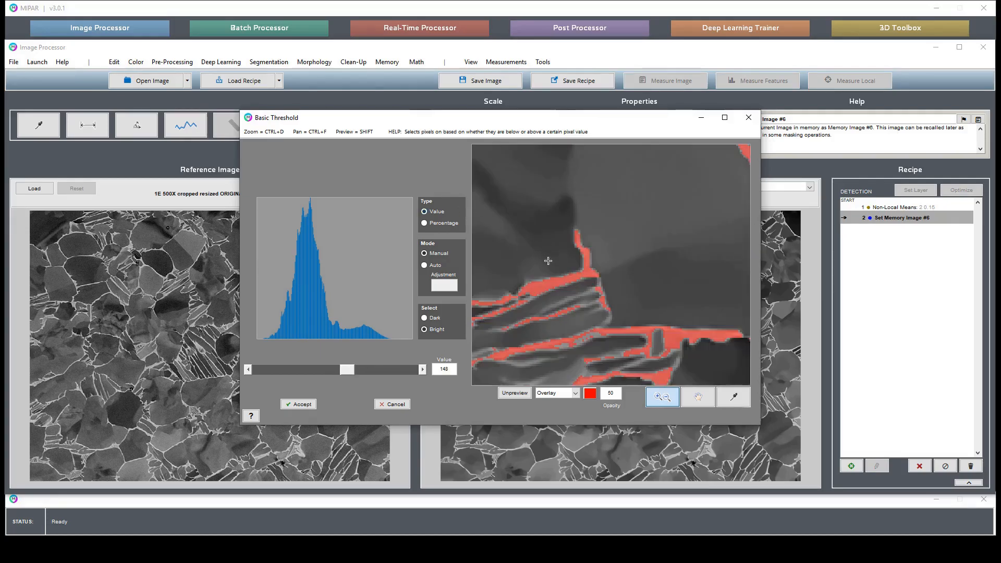
double_click(646, 280)
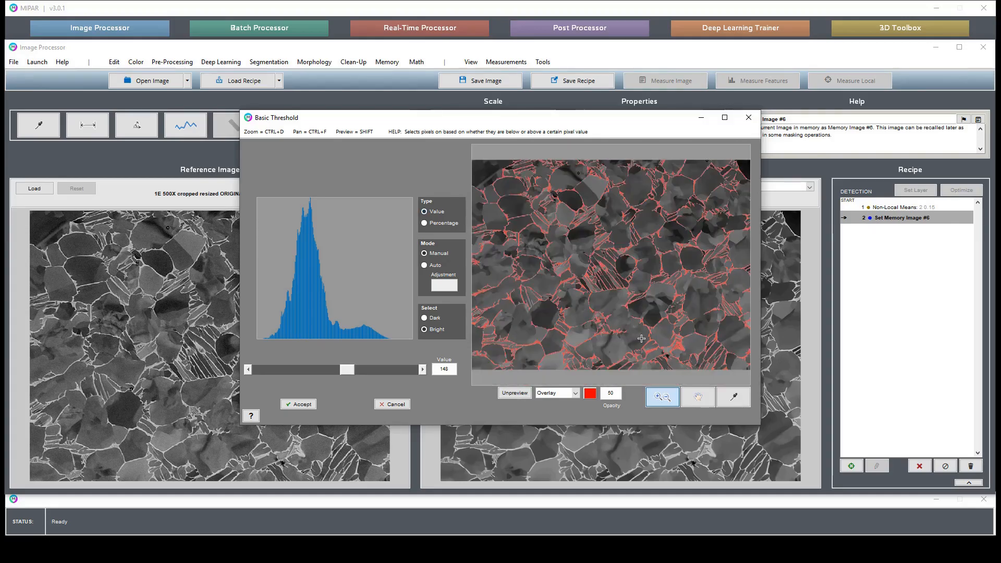
drag(342, 370, 344, 367)
click(300, 404)
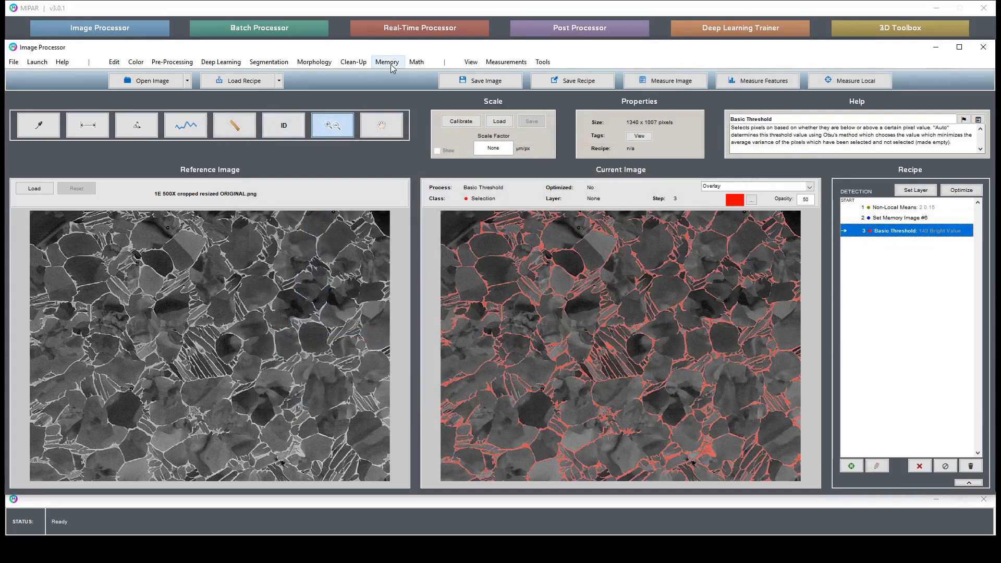
Recall Memory Image #6 as the current image and inspect the thin boundary details in it
click(392, 66)
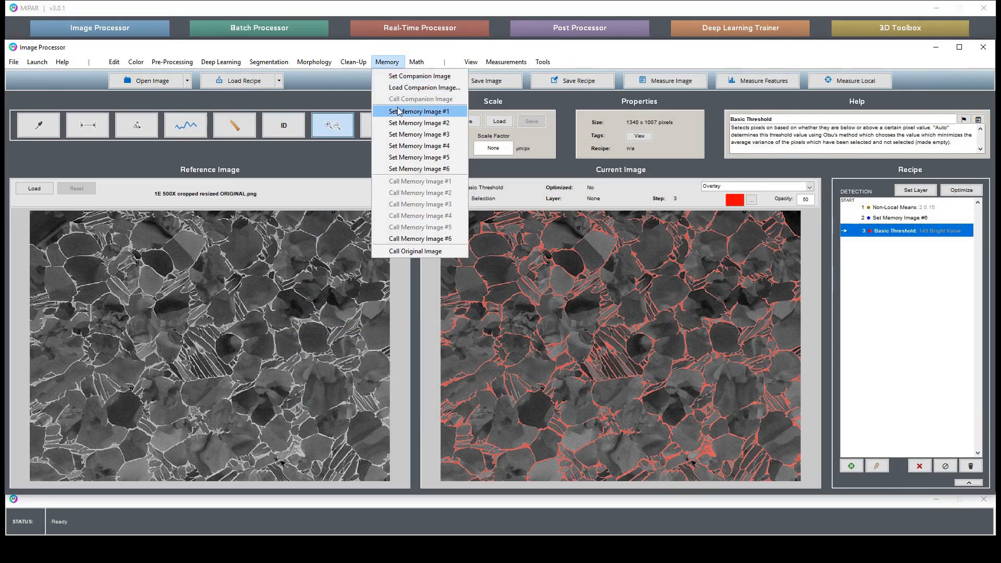
click(420, 238)
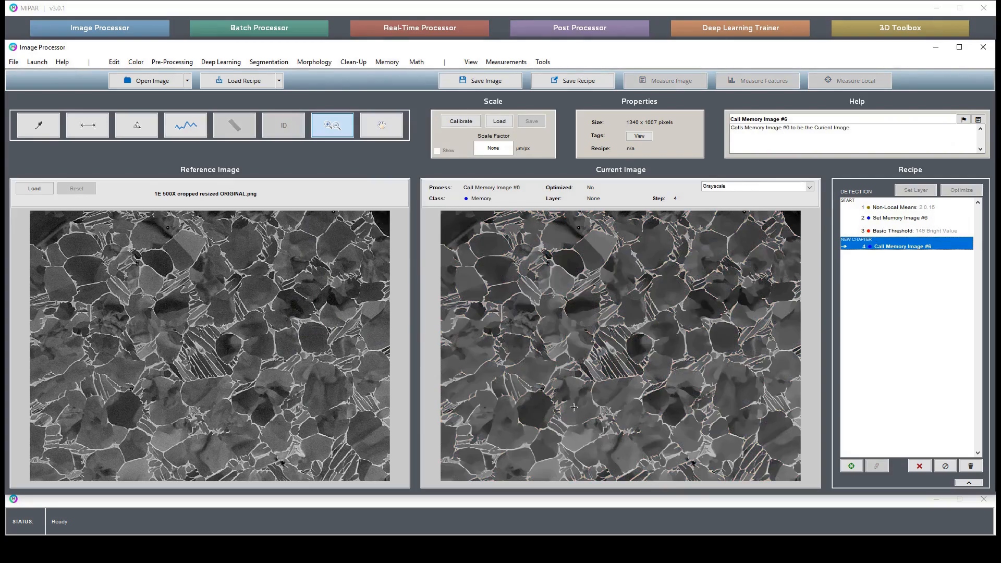
drag(465, 315, 439, 294)
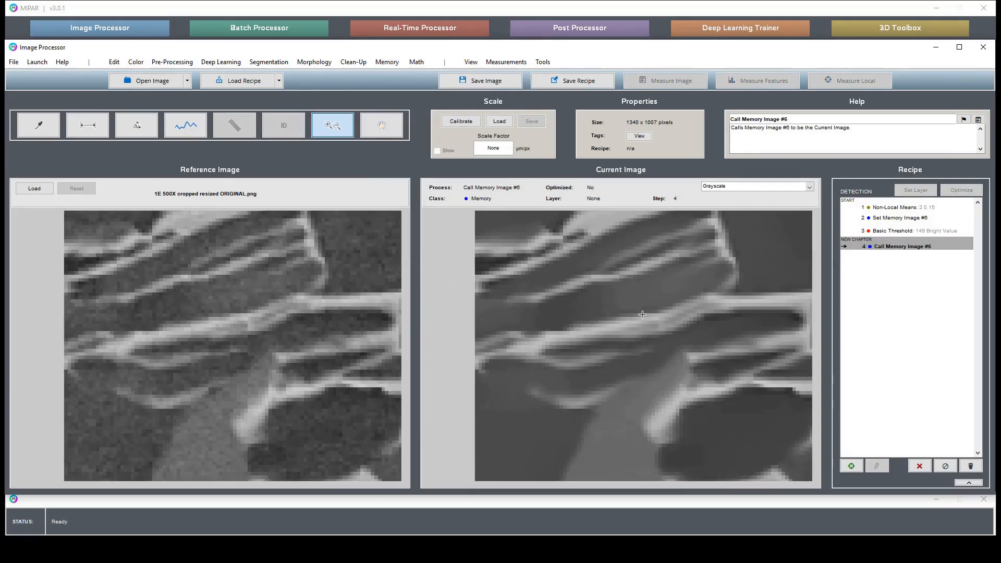
scroll(643, 314, down, 3)
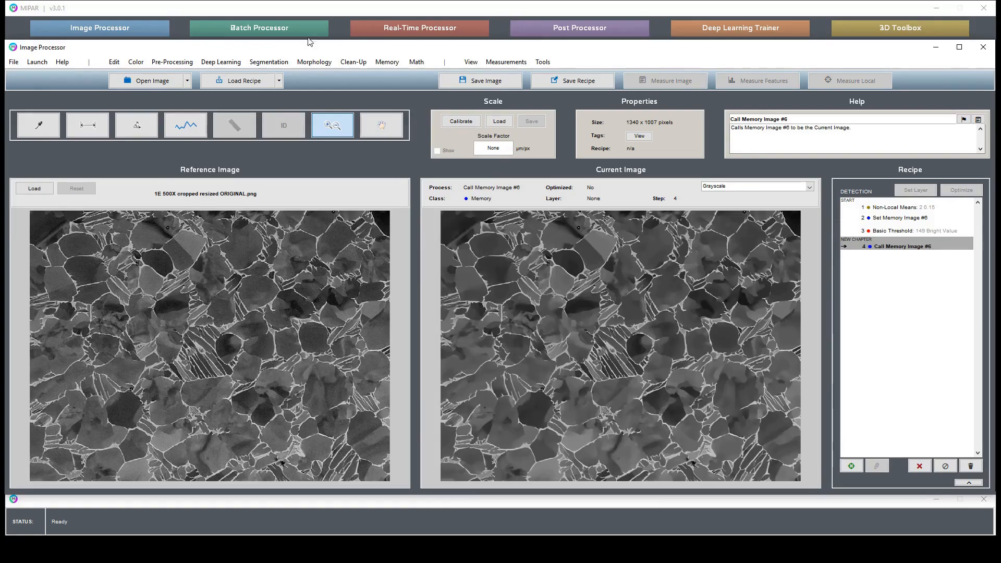
Start an Adaptive Threshold on the recalled image with percentage 100, selecting bright pixels
click(269, 61)
click(293, 146)
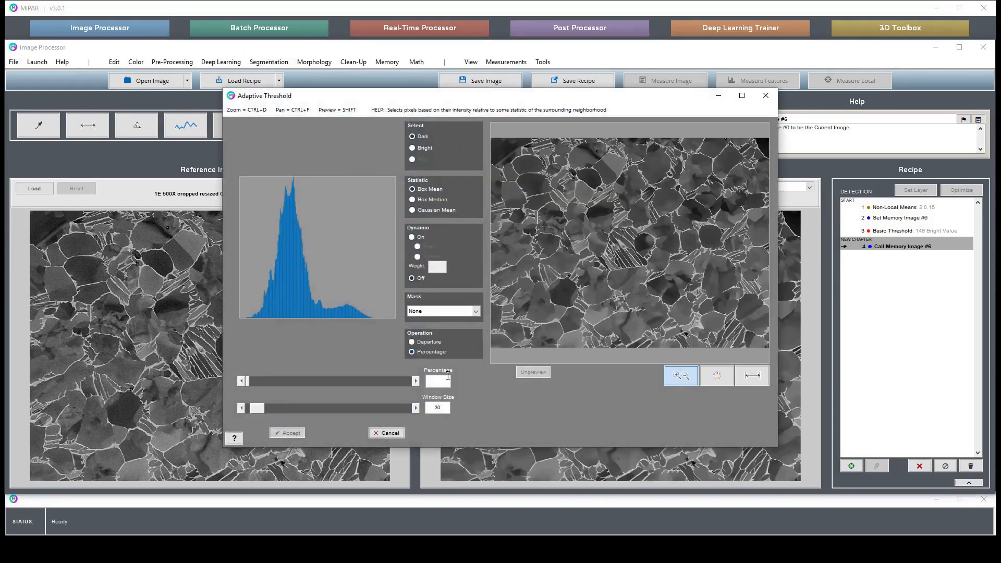
text(100)
key(Return)
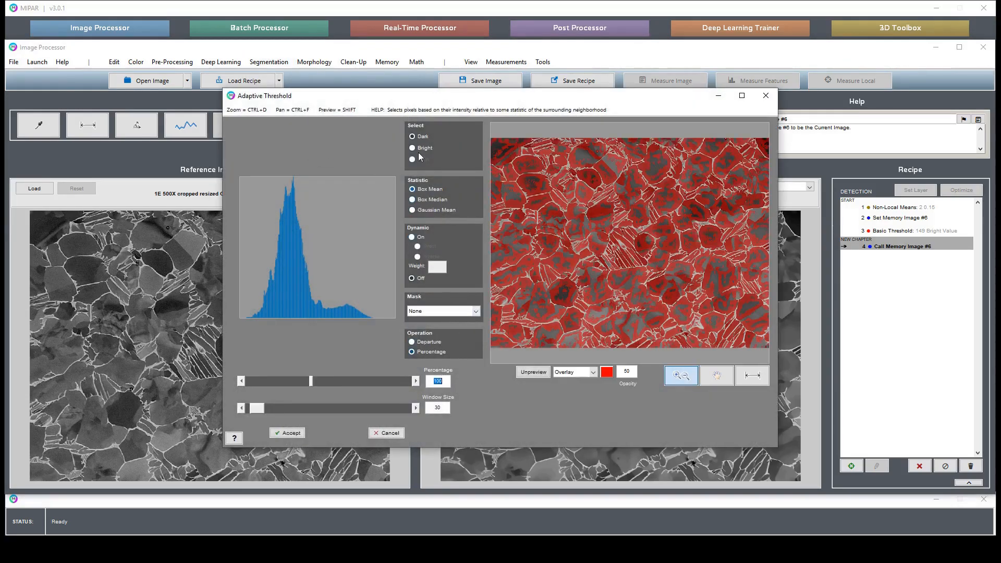
drag(559, 196, 683, 303)
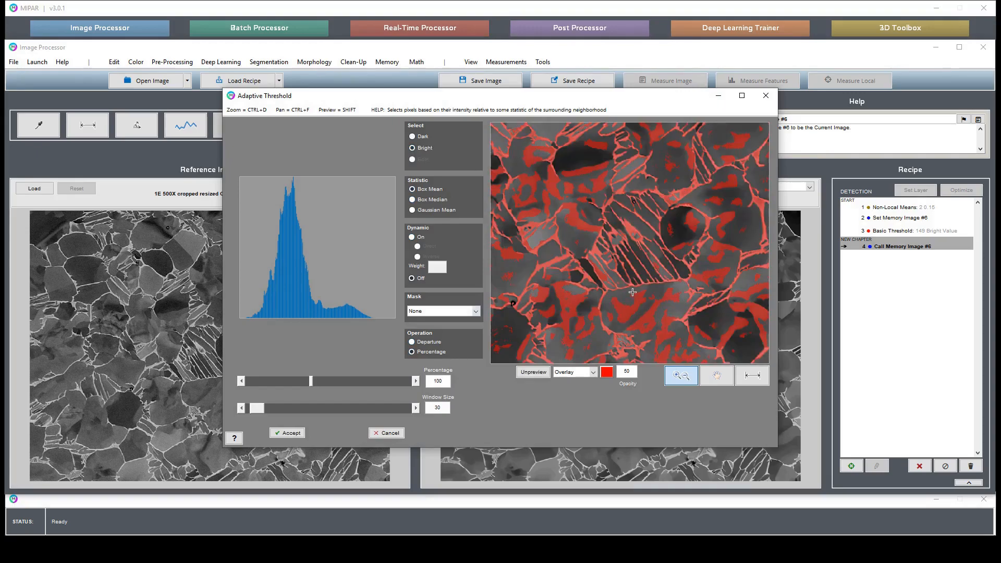
Lower the bright Adaptive Threshold percentage to about 99.21 with window size 30 and apply it
scroll(631, 291, down, 3)
key(ctrl+f)
drag(661, 249, 692, 230)
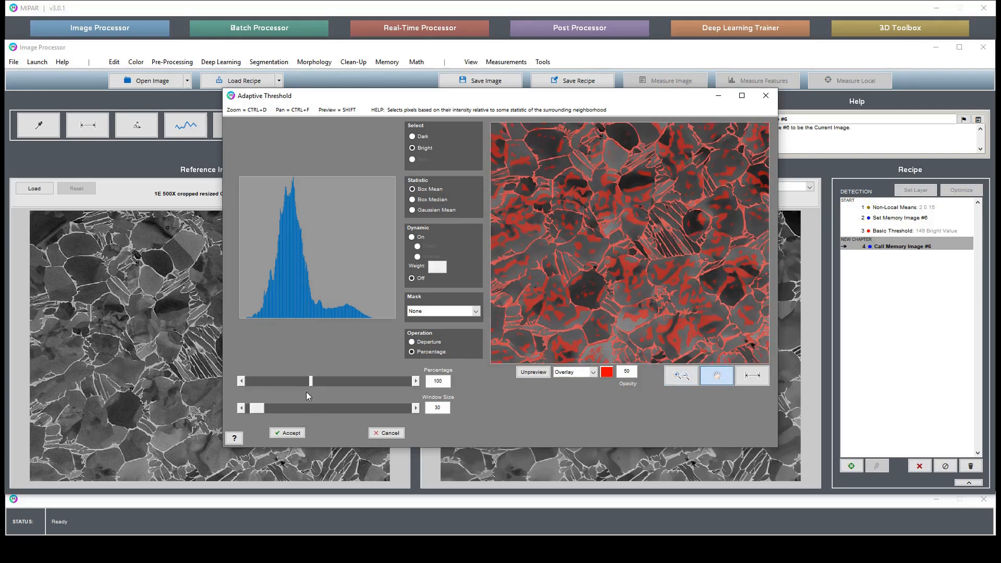
mouse_move(311, 383)
mouse_down()
mouse_move(337, 379)
mouse_move(308, 382)
mouse_up()
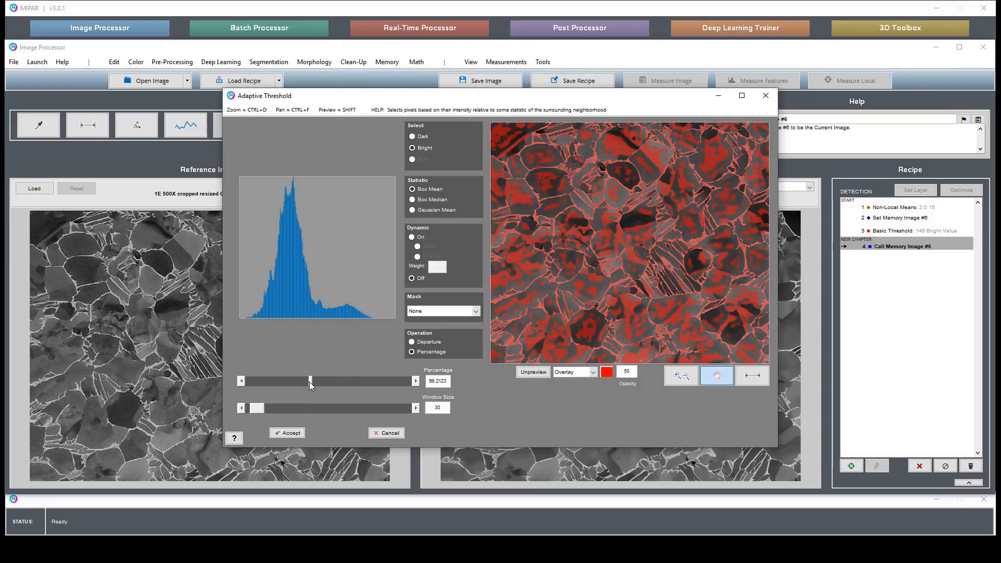
click(276, 434)
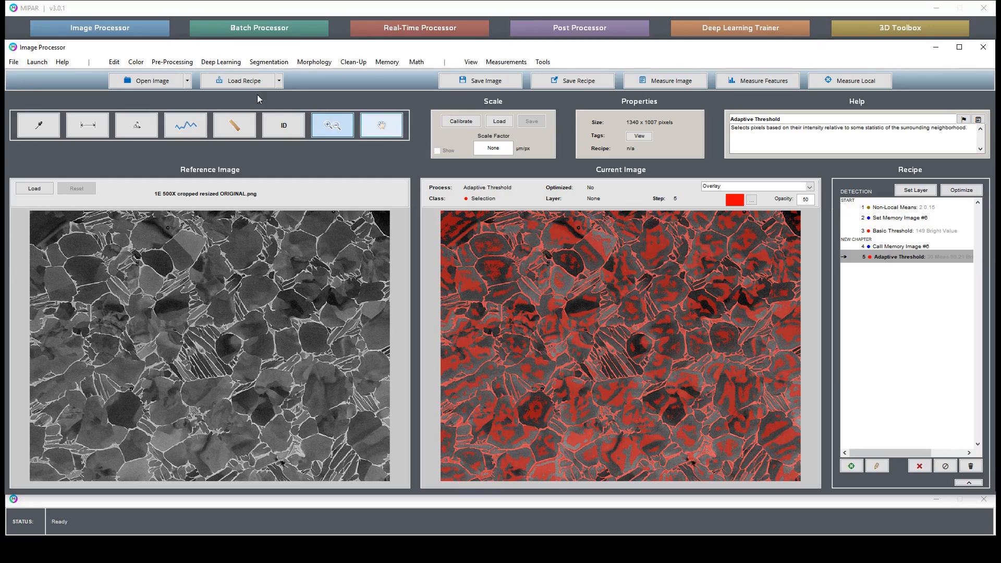
Recall Memory Image #6 as the current image and apply a Basic Threshold selecting dark pixels at value 111
click(387, 66)
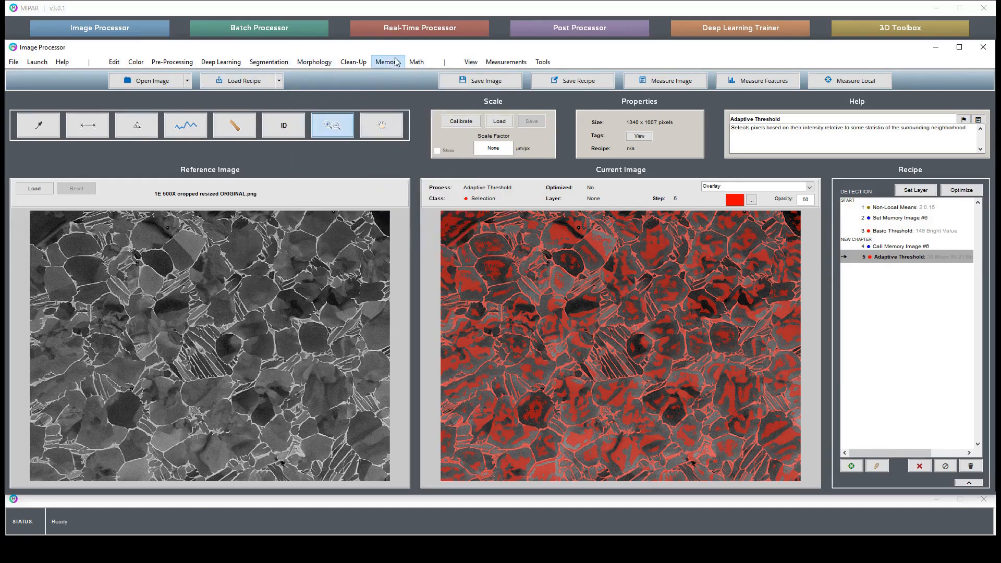
click(404, 238)
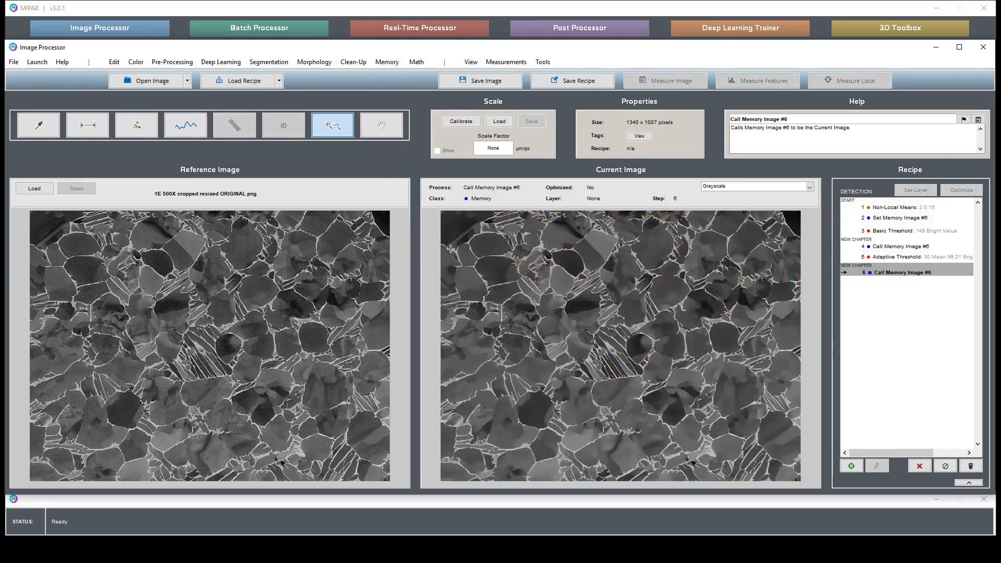
click(315, 62)
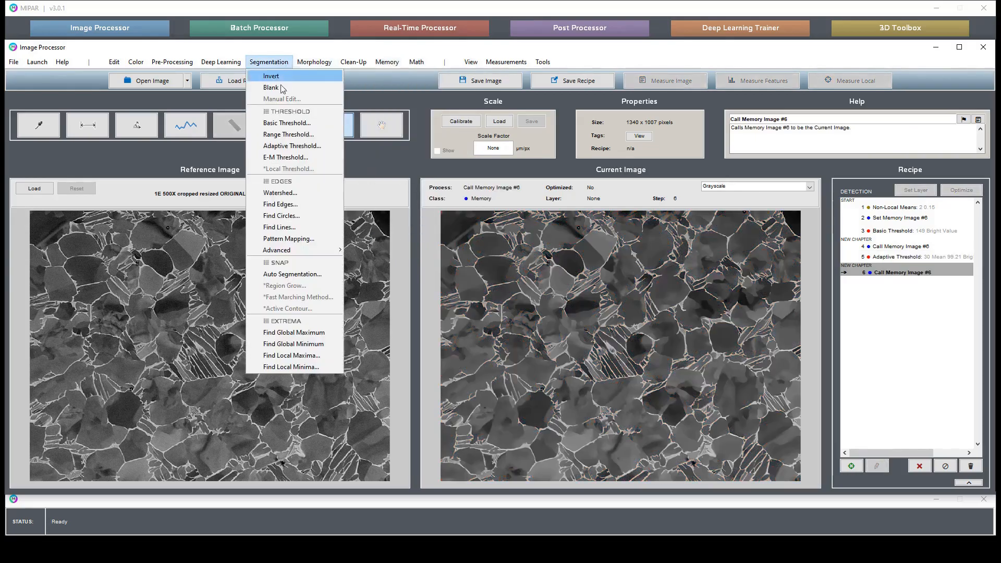
click(280, 125)
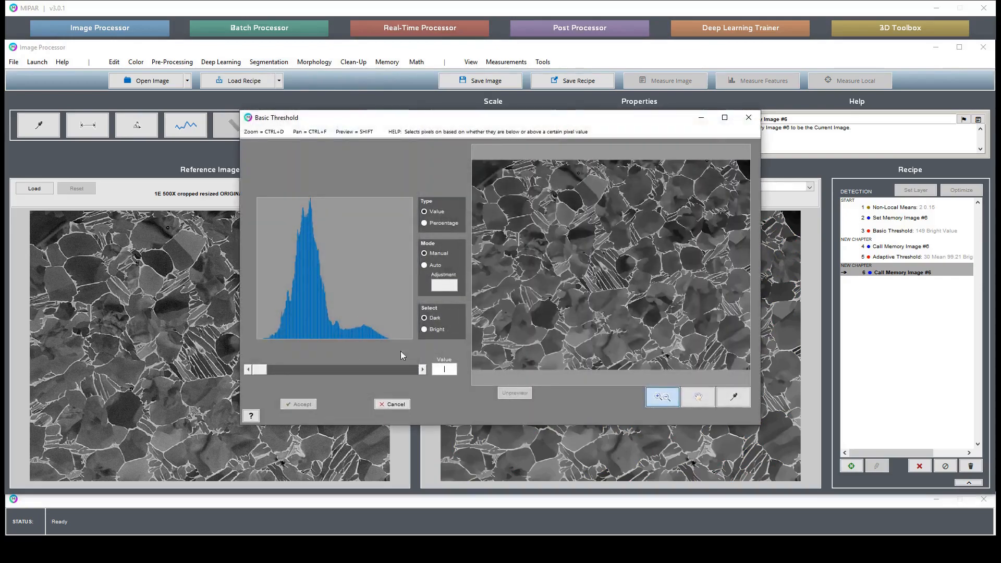
drag(255, 372, 326, 366)
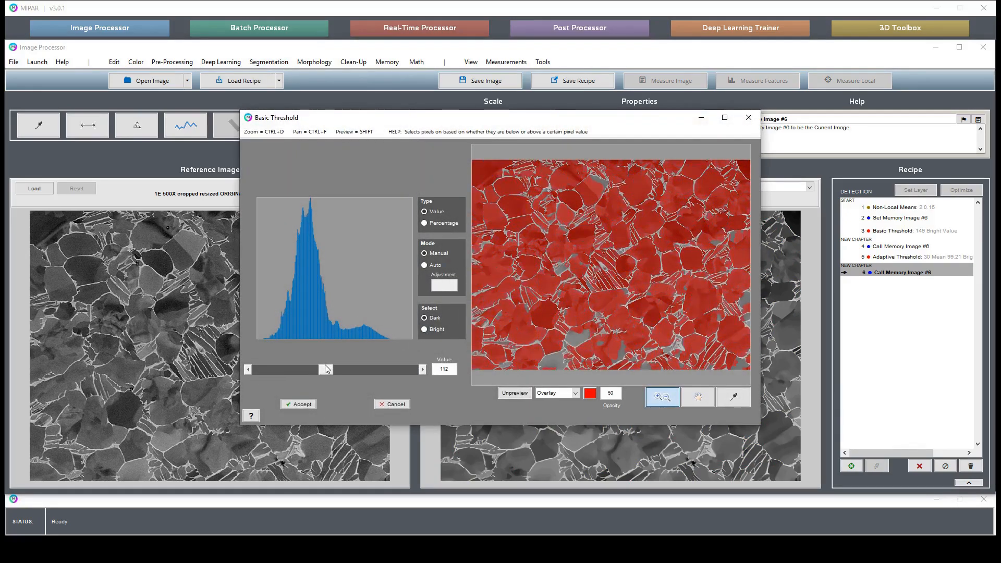
drag(497, 237, 458, 209)
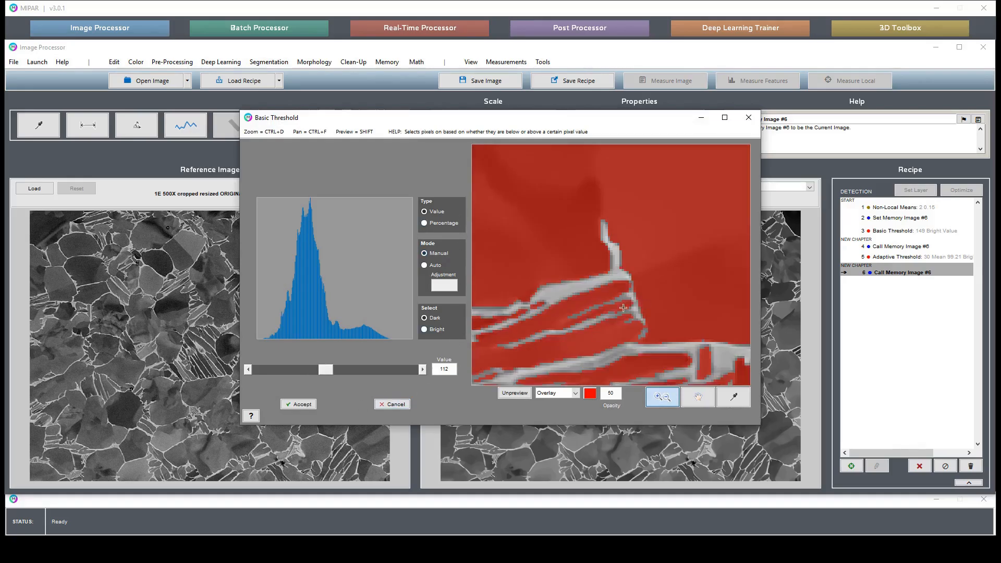
drag(327, 370, 329, 371)
double_click(565, 338)
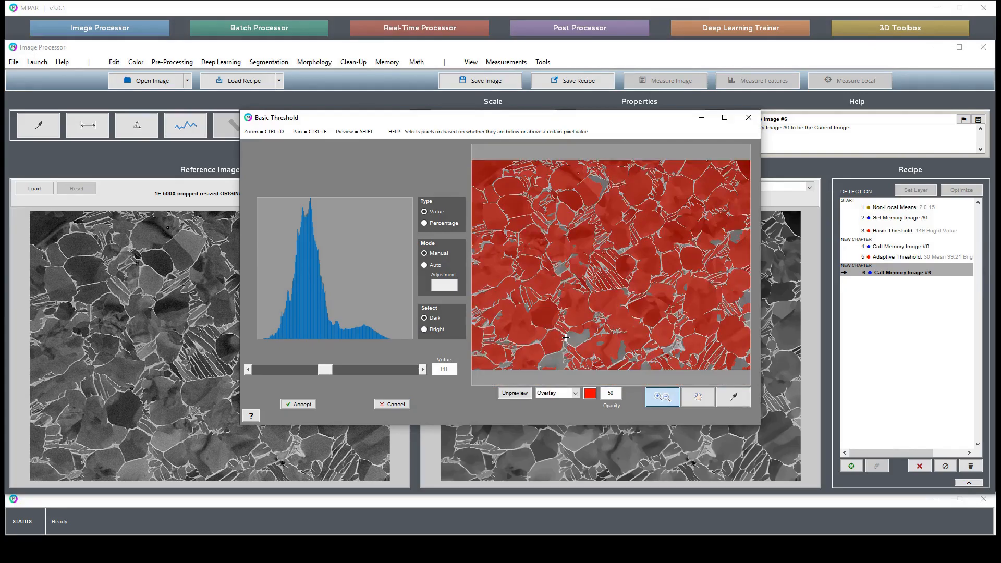
click(299, 403)
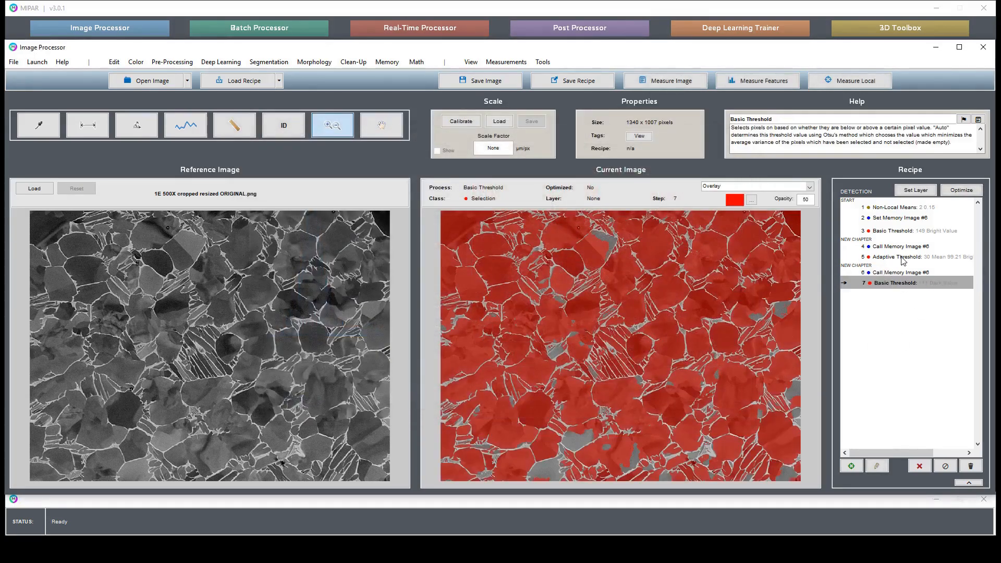
Store the Adaptive Threshold selection as Memory Image #1 and the dark Basic Threshold selection as the Companion Image
click(904, 258)
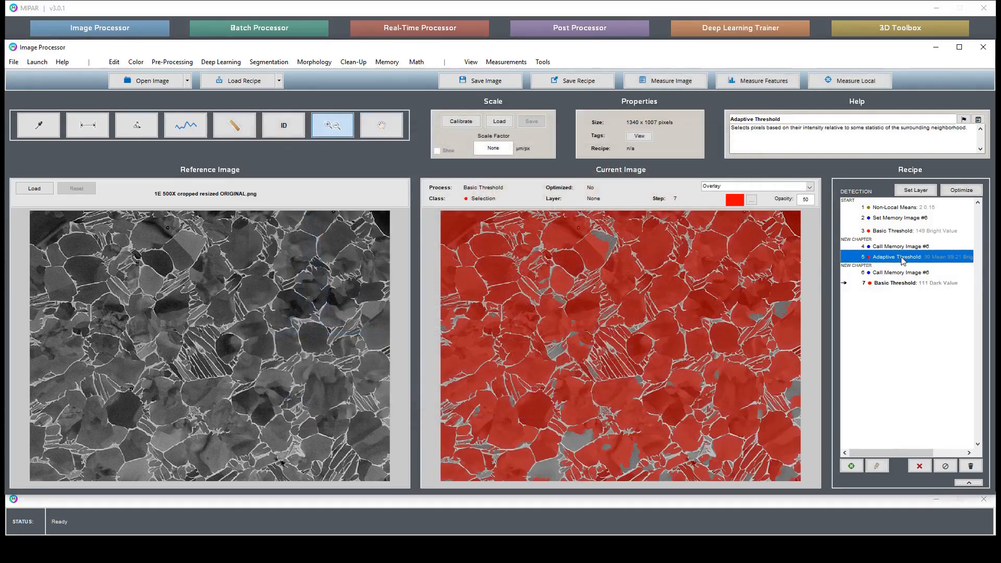
click(386, 62)
click(396, 111)
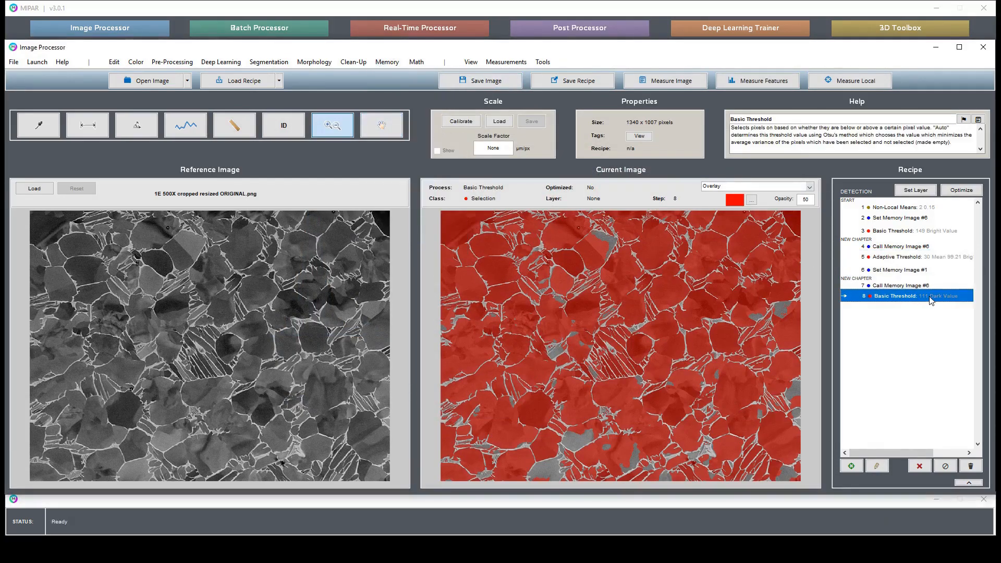
click(386, 63)
click(387, 75)
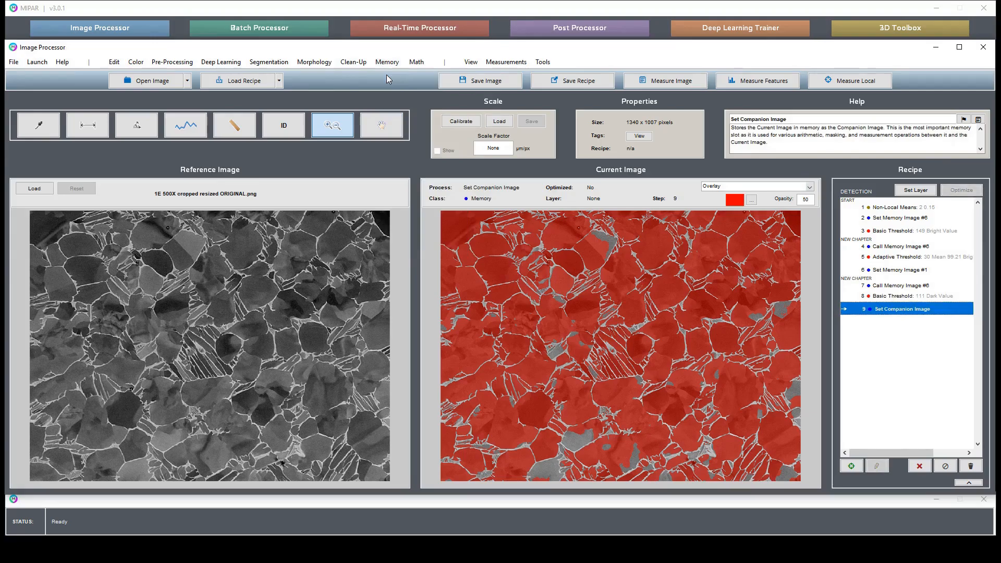
Recall Memory Image #1, subtract the Companion Image from it with Minus, and inspect a magnified area of the selection
click(387, 63)
click(420, 181)
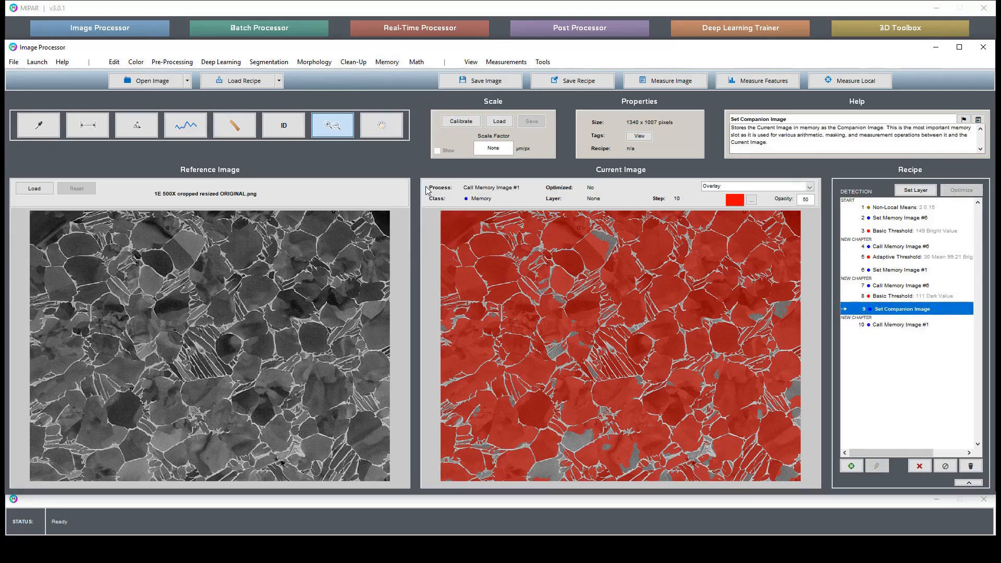
click(417, 62)
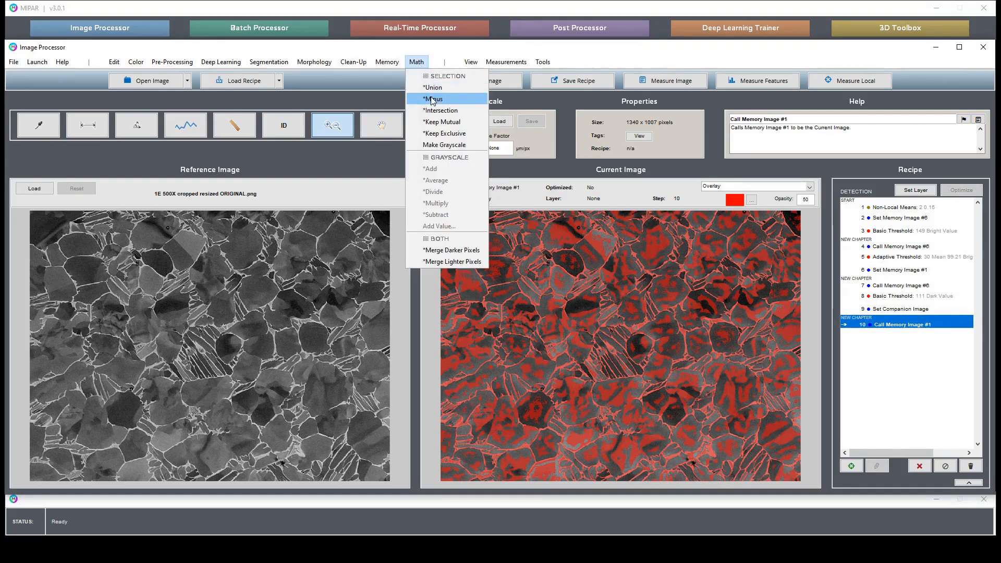
click(431, 96)
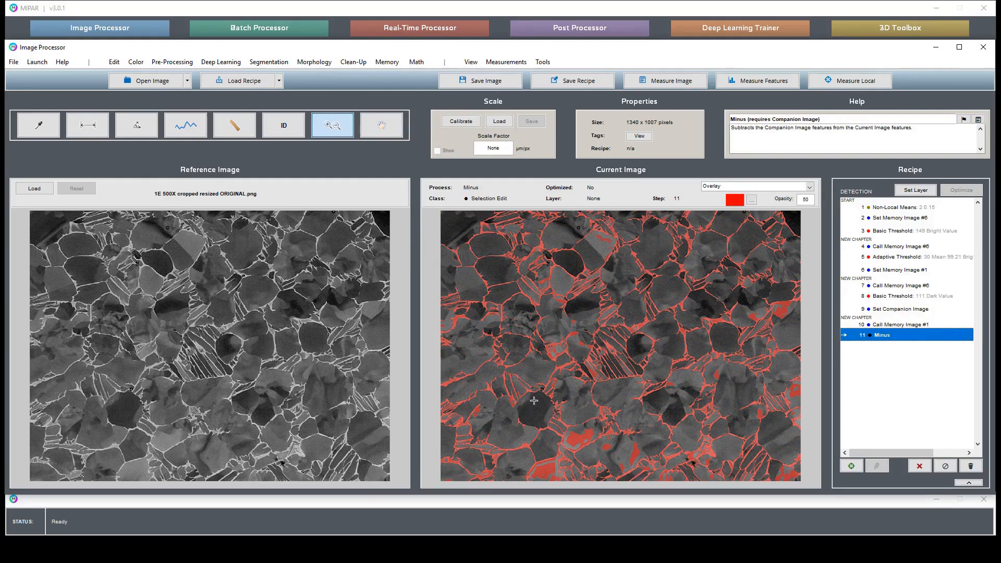
drag(534, 400, 627, 469)
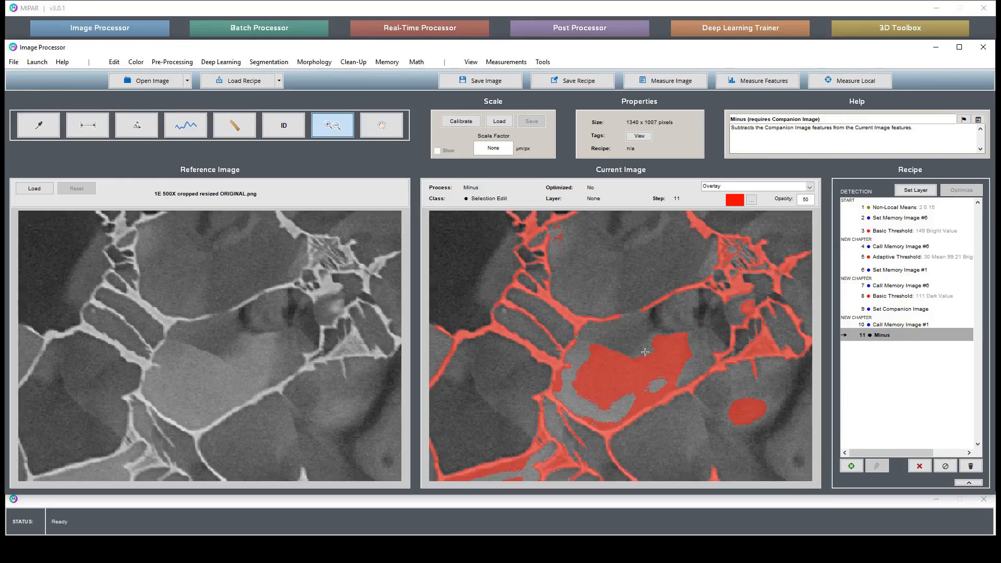
double_click(649, 338)
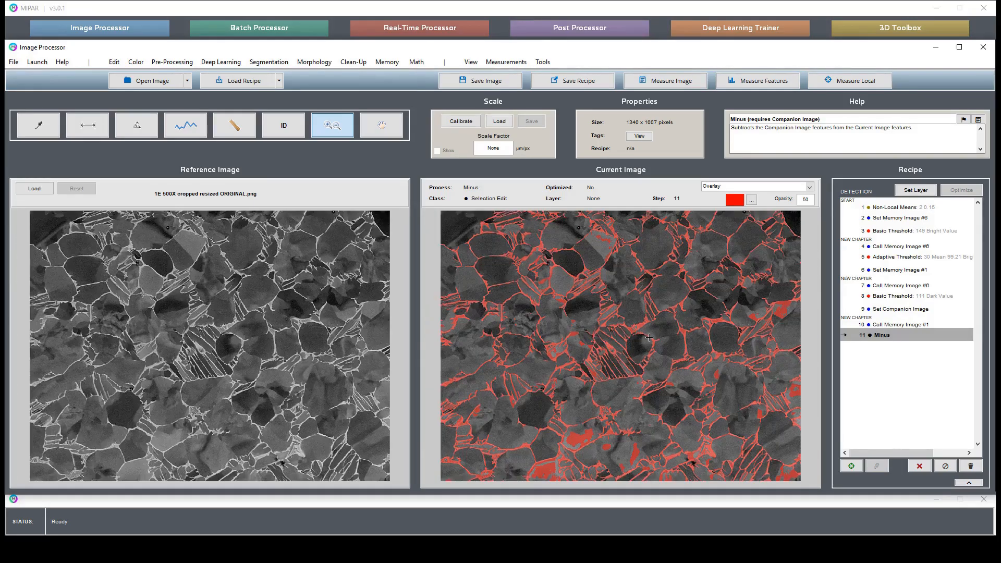
Try raising the existing Adaptive Threshold step's percentage to about 109, inspect grain edges and thin boundaries, and discard the change
click(912, 258)
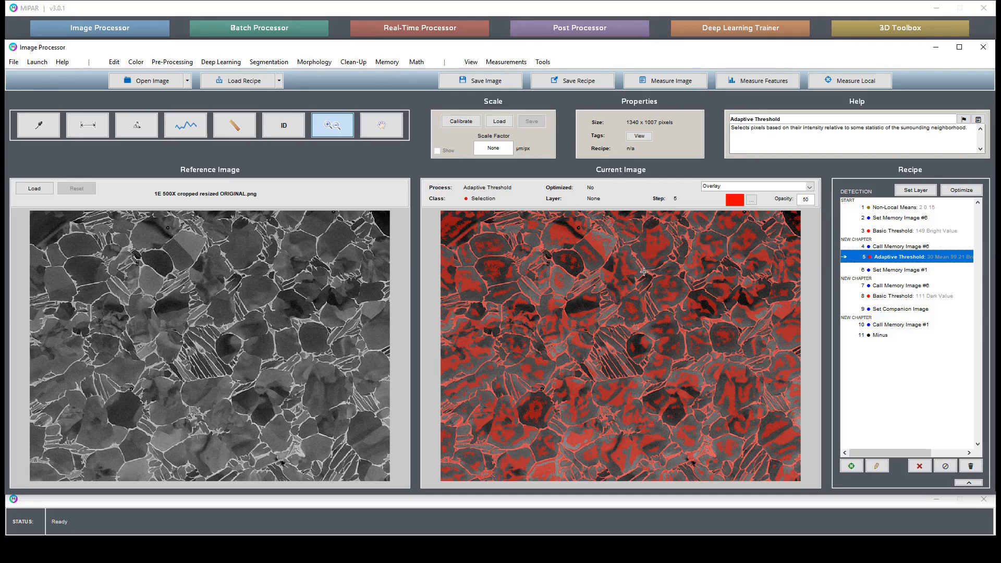
double_click(905, 257)
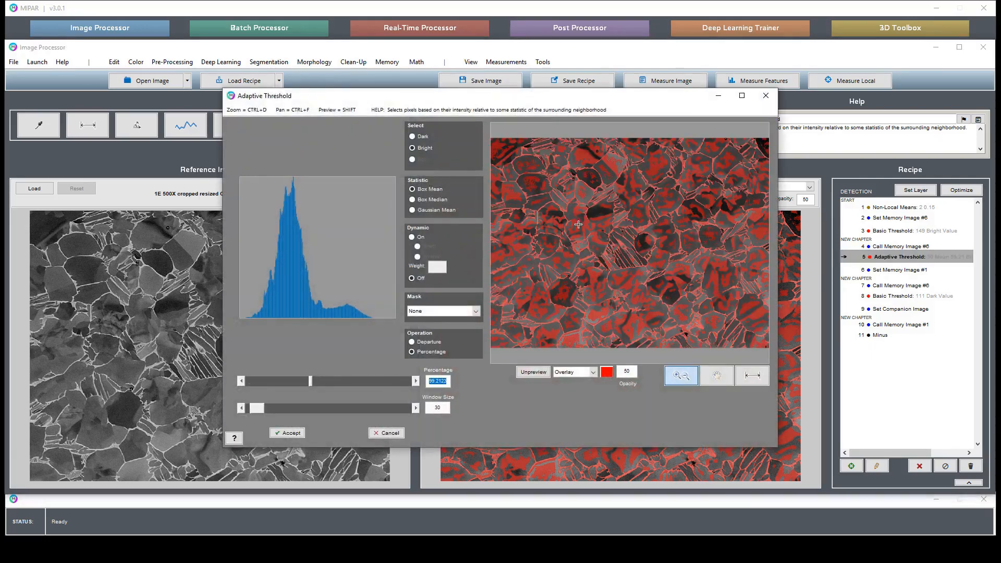
click(629, 181)
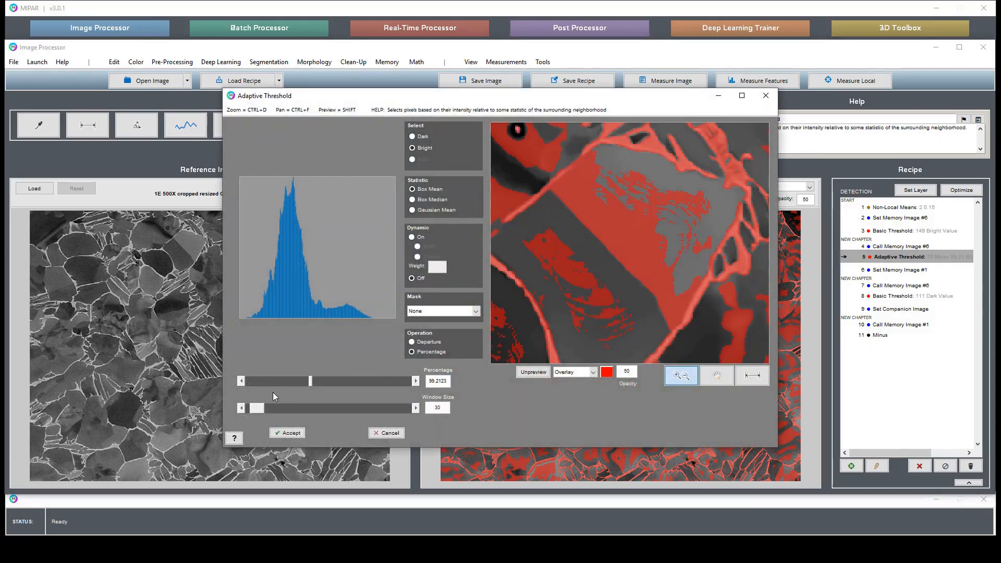
drag(310, 383, 317, 384)
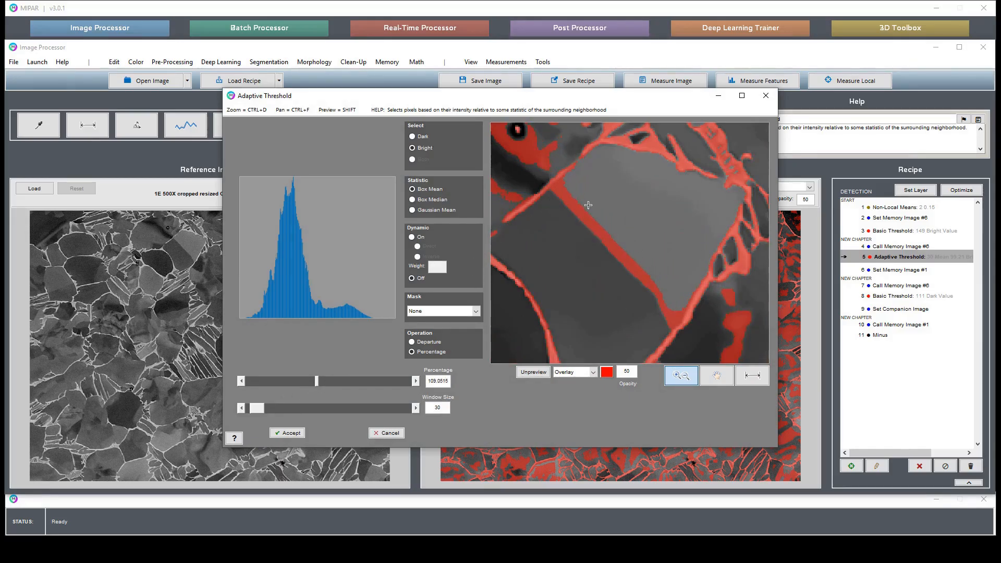
double_click(616, 251)
drag(519, 216, 493, 194)
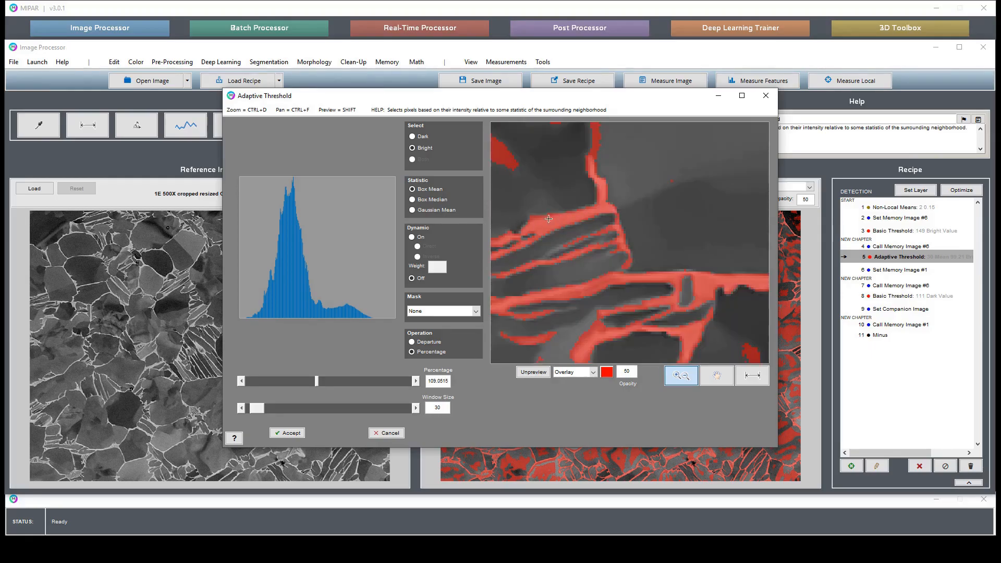
double_click(664, 233)
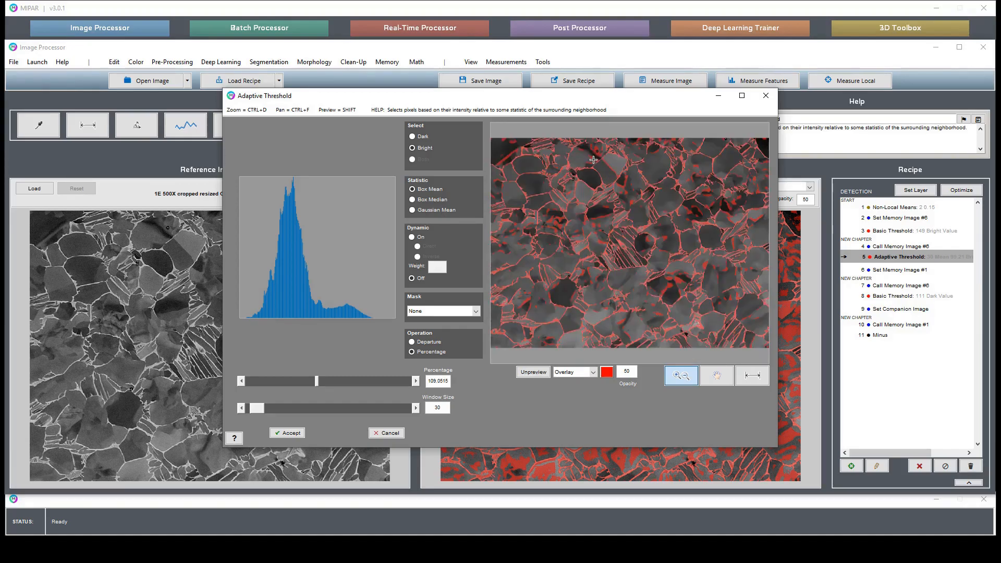
drag(510, 219, 493, 198)
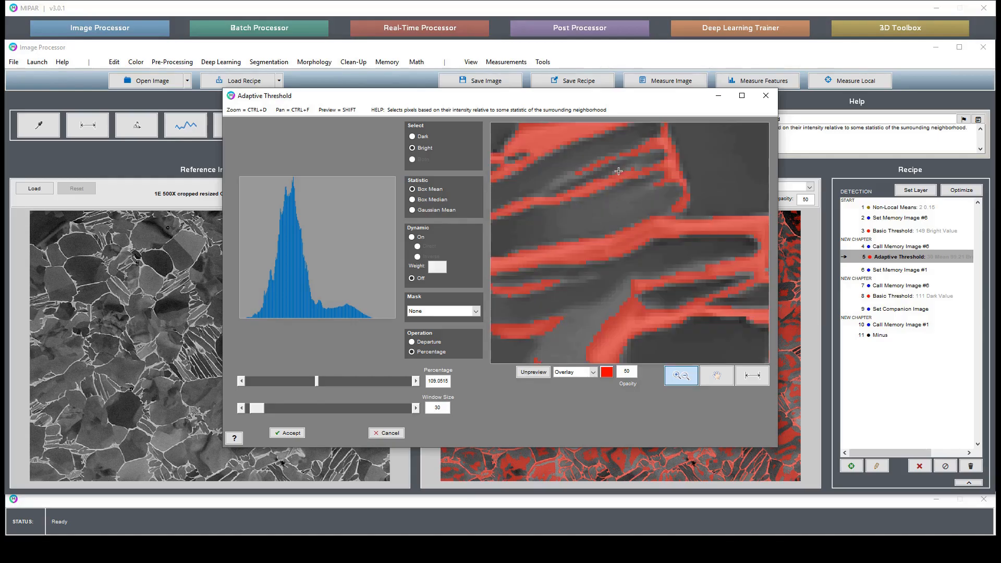
double_click(665, 199)
drag(602, 148, 634, 184)
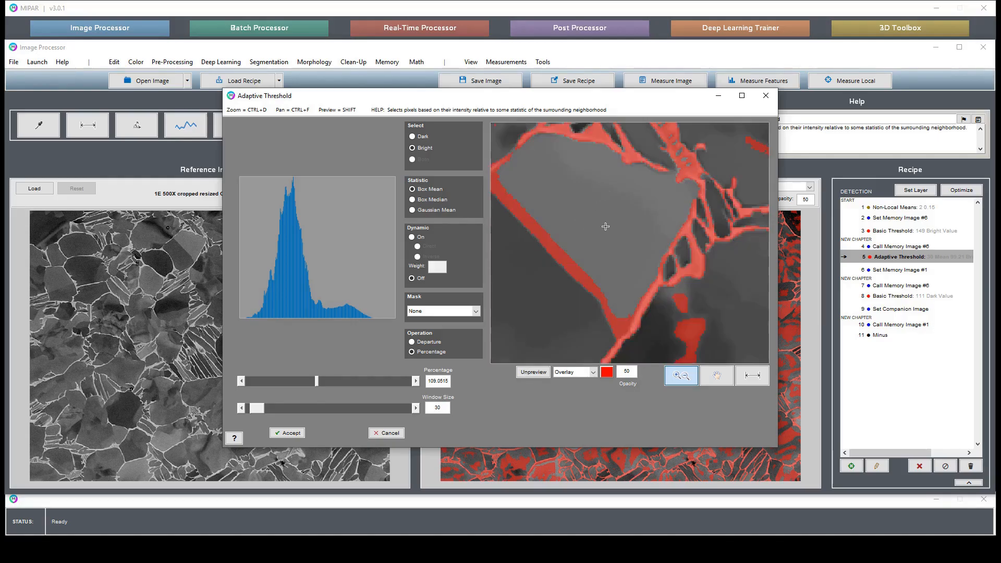
click(386, 434)
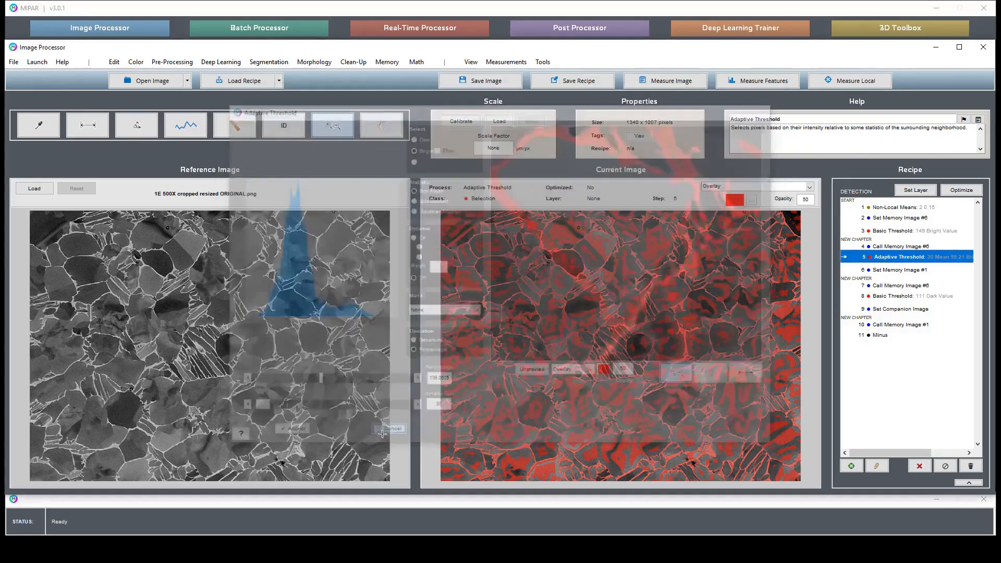
Delete recipe steps 3 through 11, keeping only Non-Local Means and Set Memory Image #6
click(114, 63)
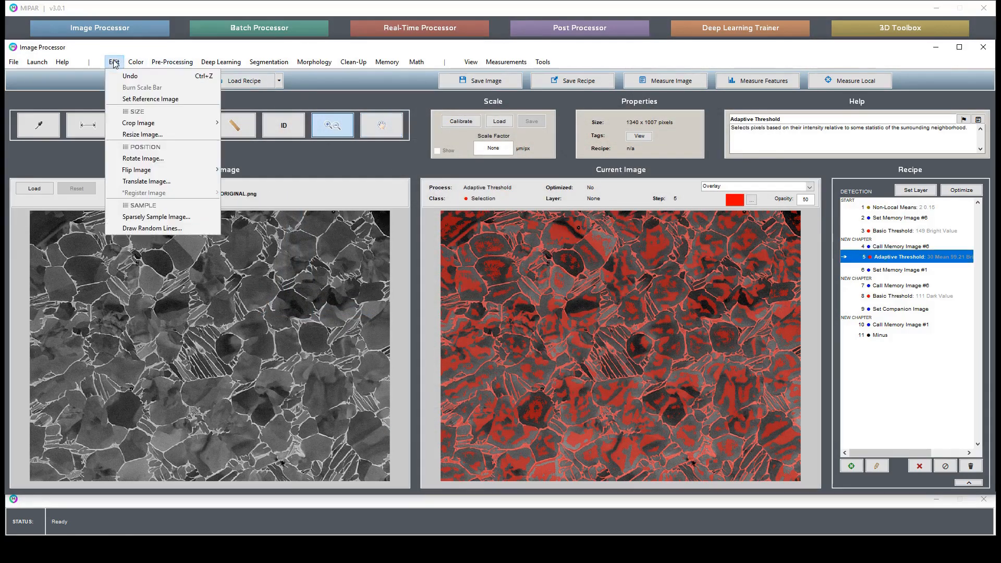
mouse_move(141, 68)
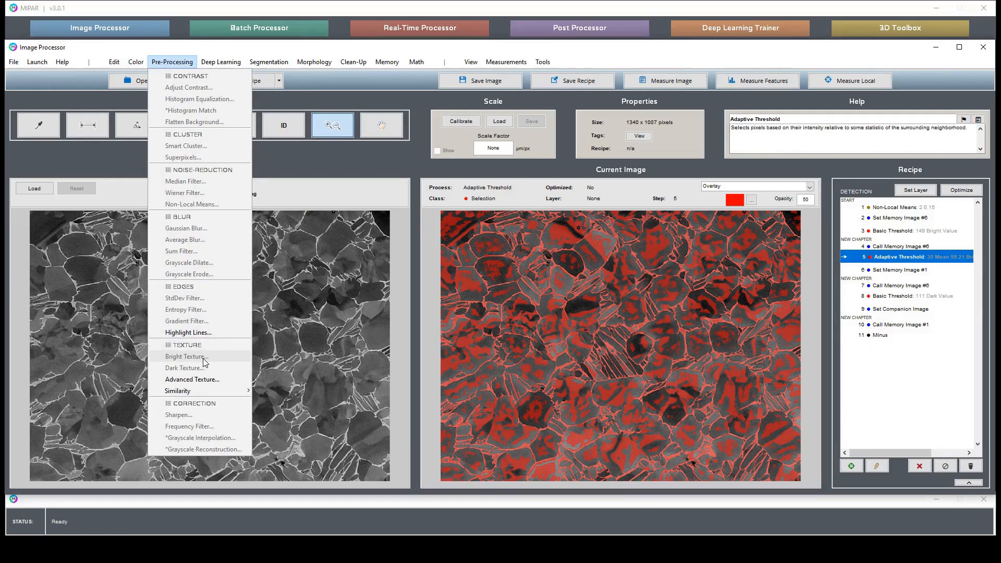
click(983, 349)
drag(904, 248, 896, 337)
drag(901, 231, 922, 397)
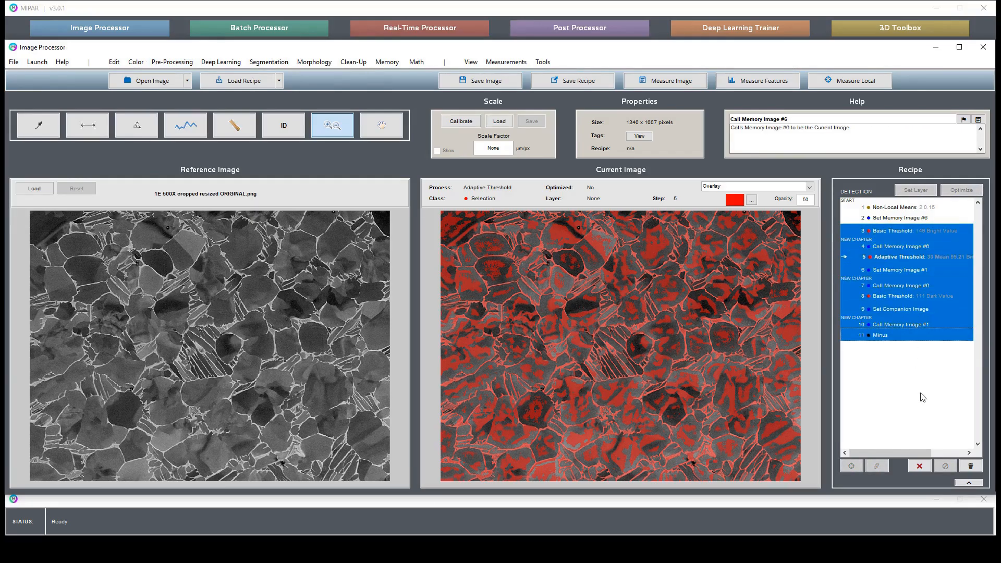
click(919, 466)
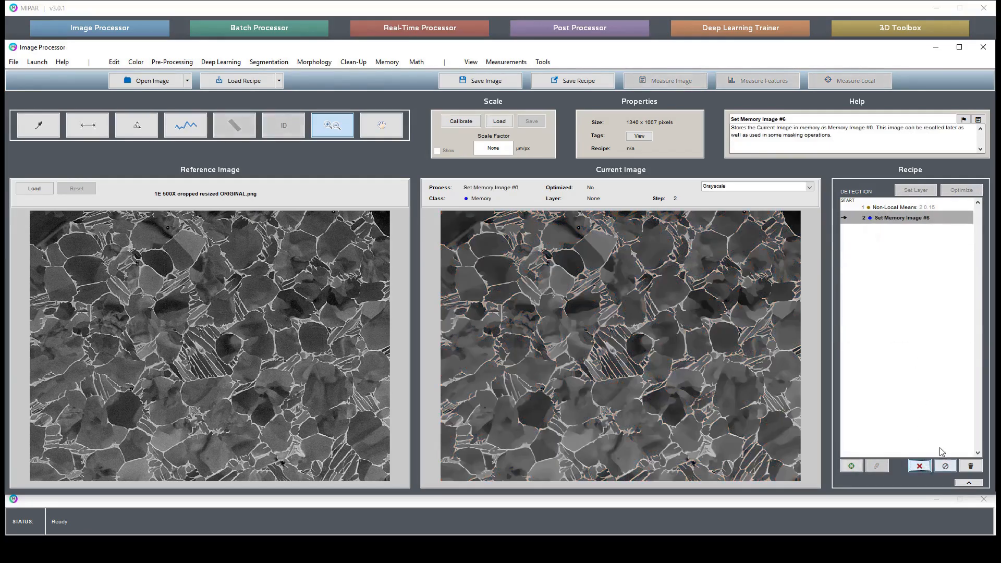
Start a Bright Texture filter on the denoised image and preview it with a window size of 3
click(172, 61)
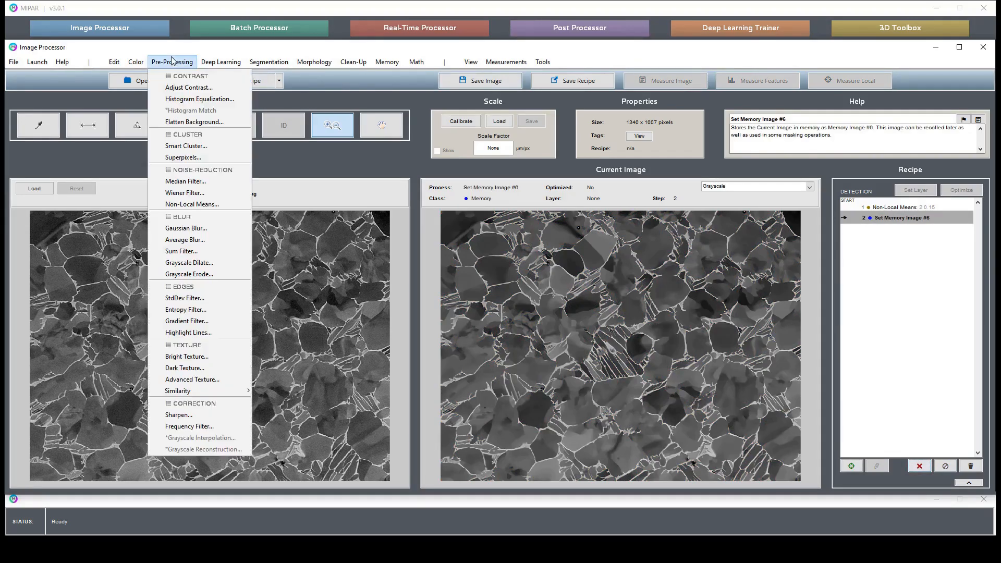
click(213, 357)
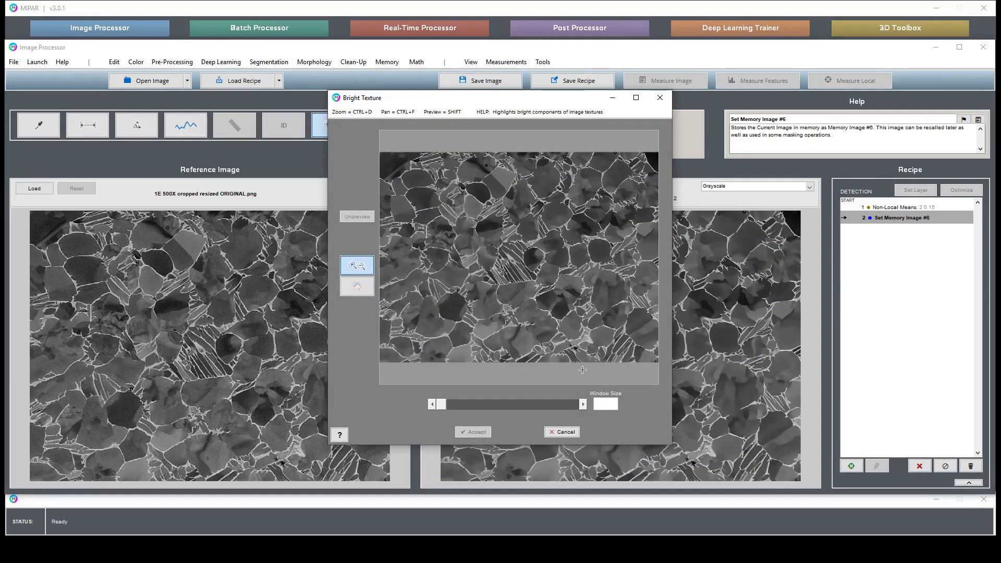
text(3)
key(Return)
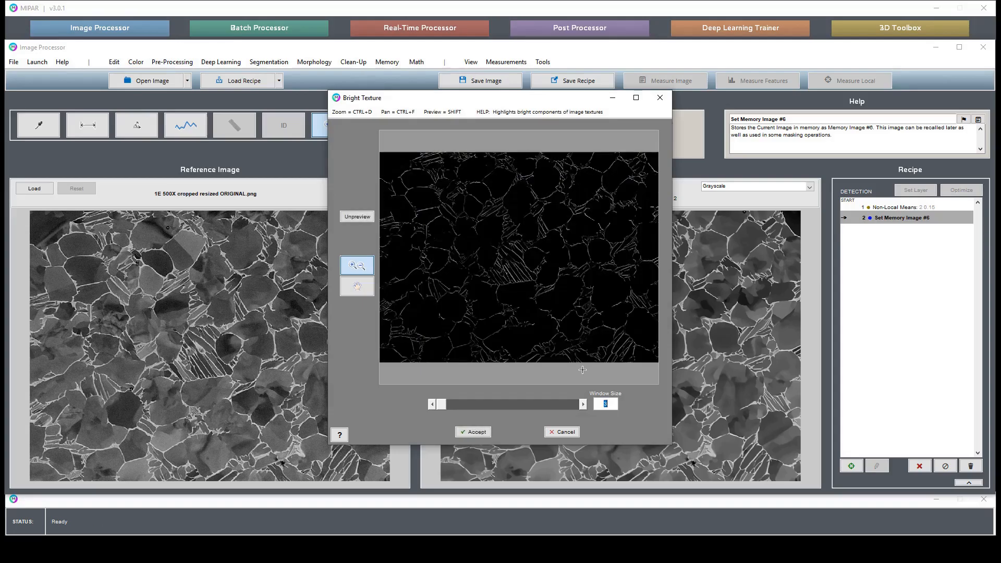
Examine magnified grain boundaries in several areas, comparing the Bright Texture preview with the unfiltered image
drag(476, 252, 375, 189)
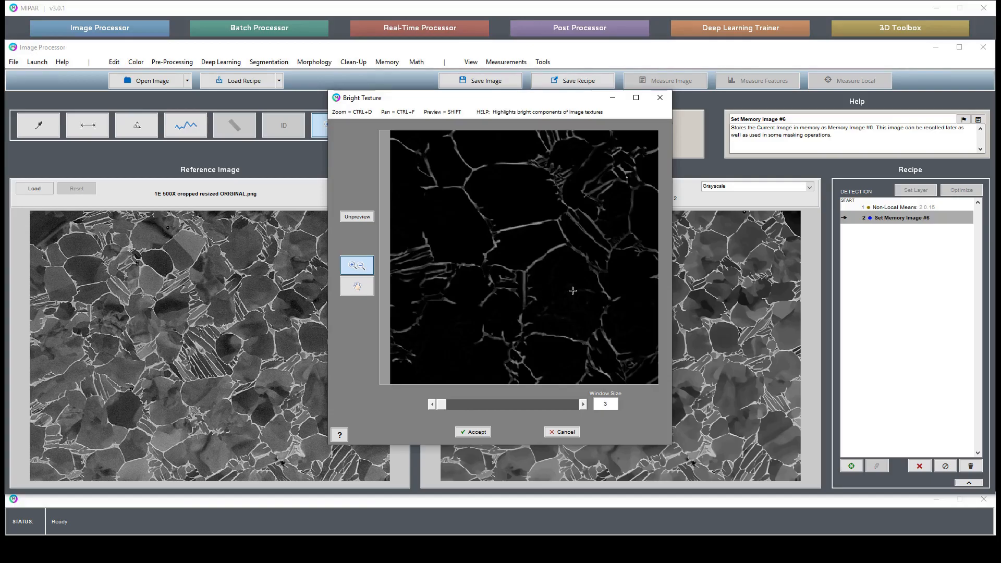
key(shift)
key(shift)
key(shift)
key(shift)
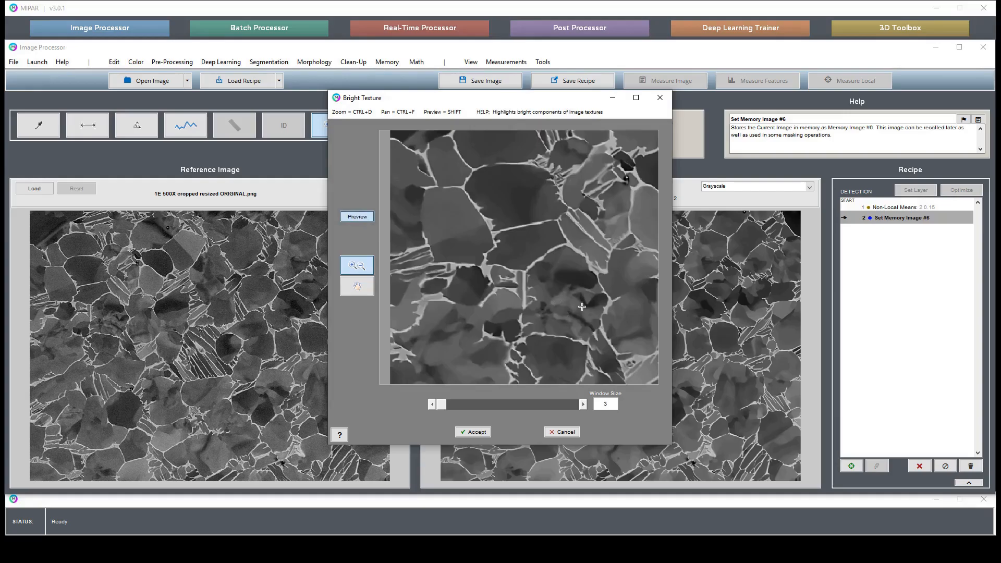
key(shift)
key(ctrl+f)
drag(636, 216, 501, 284)
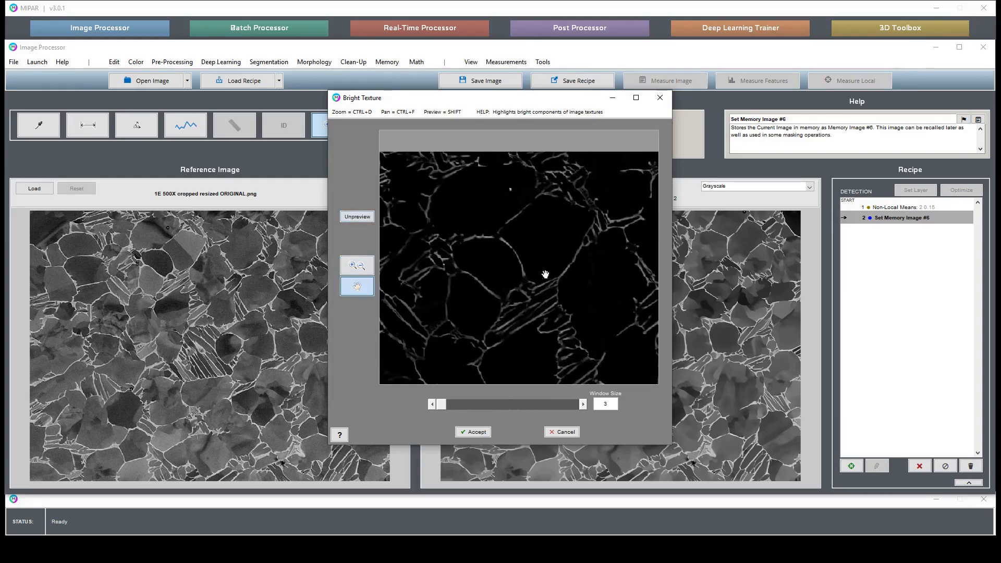
key(shift)
key(shift)
click(359, 267)
drag(496, 211, 573, 253)
double_click(559, 289)
drag(475, 279, 412, 218)
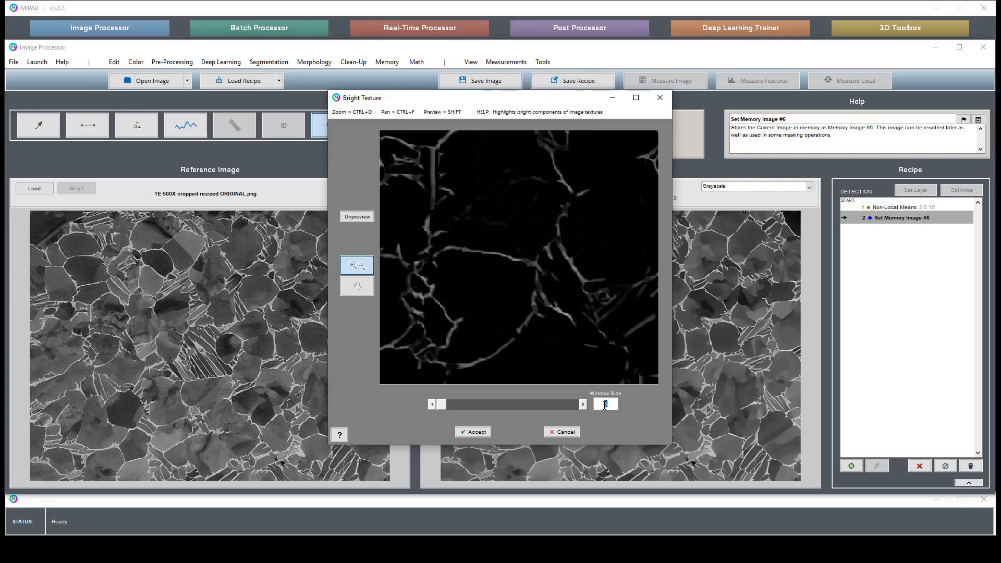
Compare smaller and larger Bright Texture window sizes, then apply the filter with a window size of 5
key(Return)
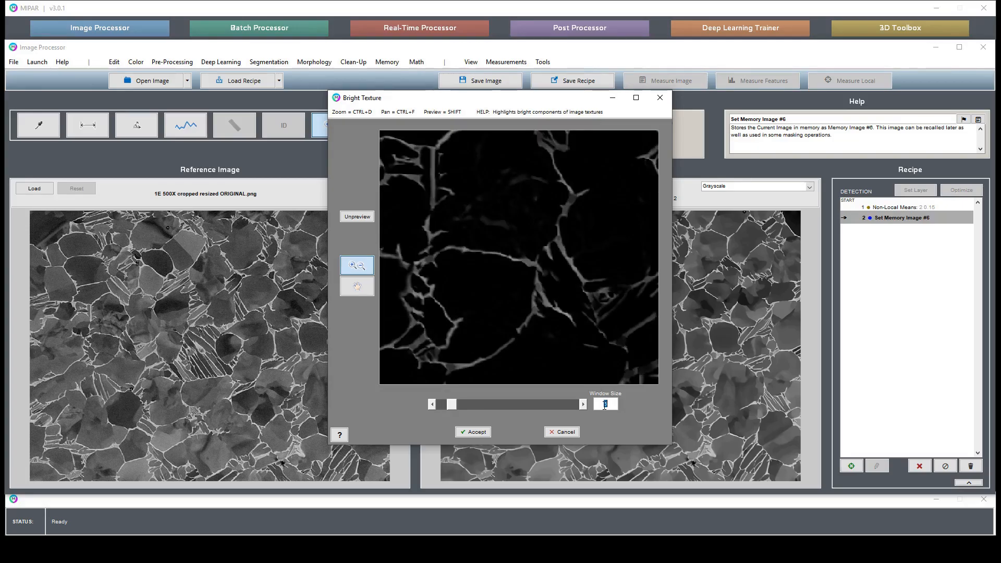
text(2)
key(Return)
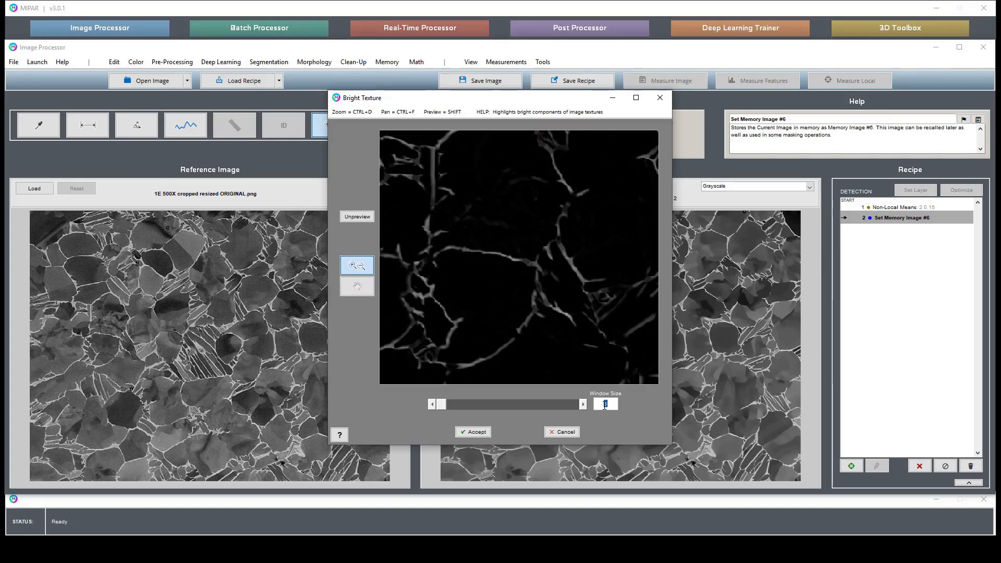
text(5)
key(Return)
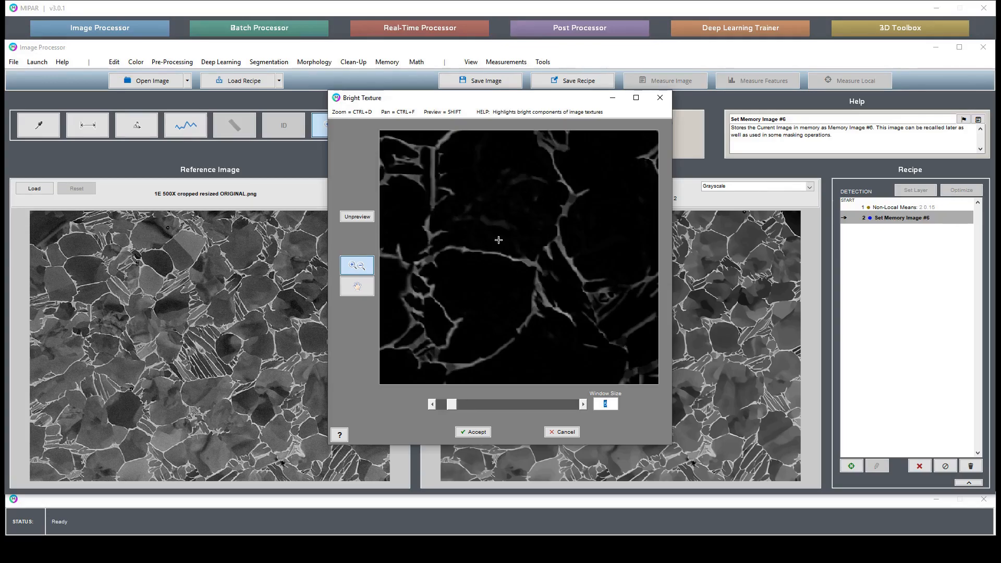
text(7)
key(Return)
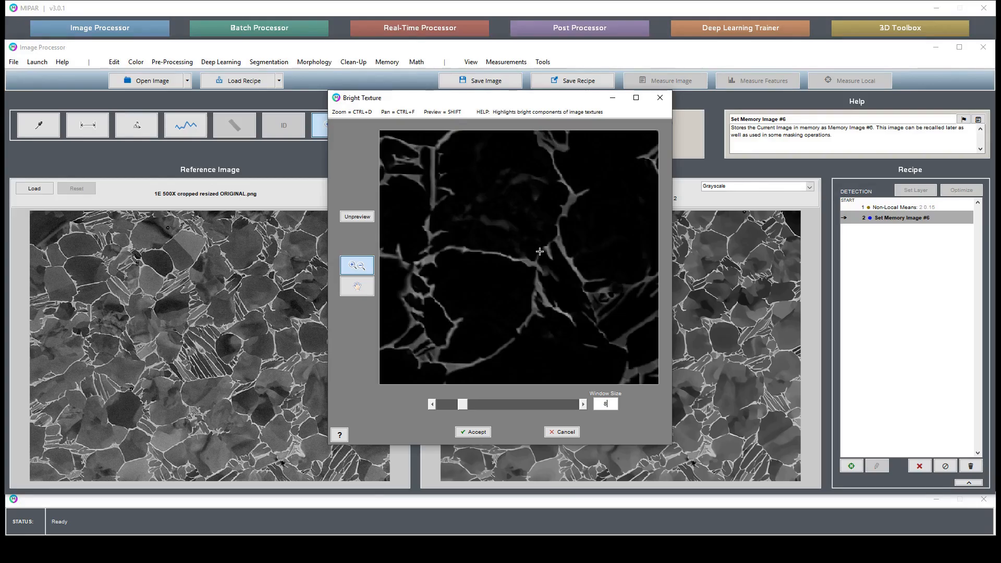
text(5)
key(Return)
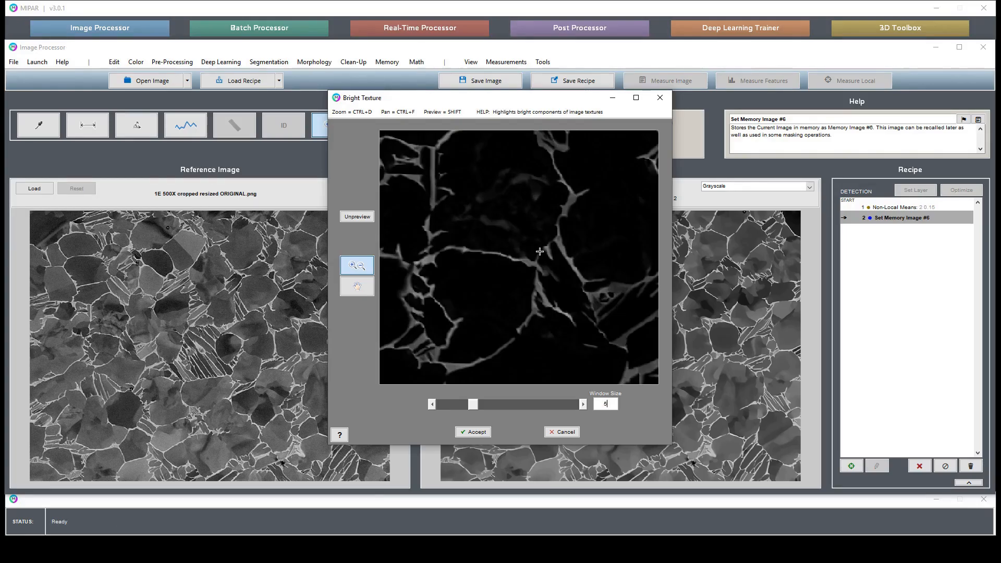
click(486, 431)
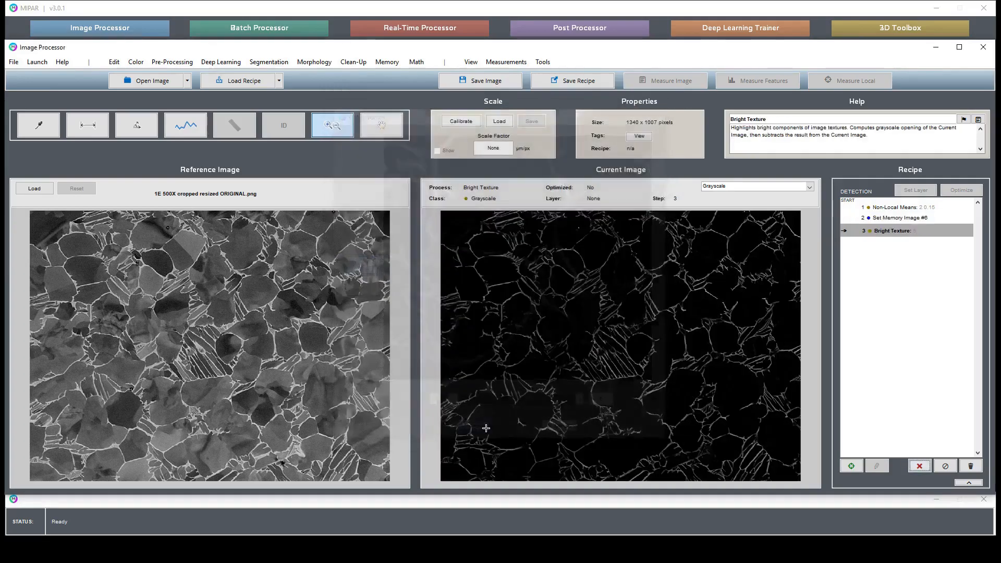
Apply a Basic Threshold to the Bright Texture result, selecting bright pixels at a value of 18
click(269, 62)
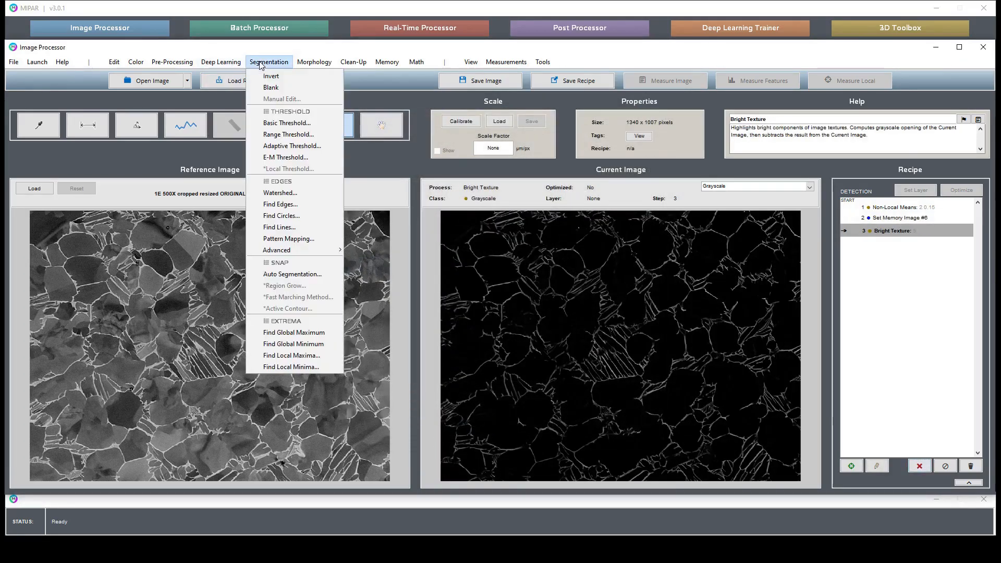
click(272, 123)
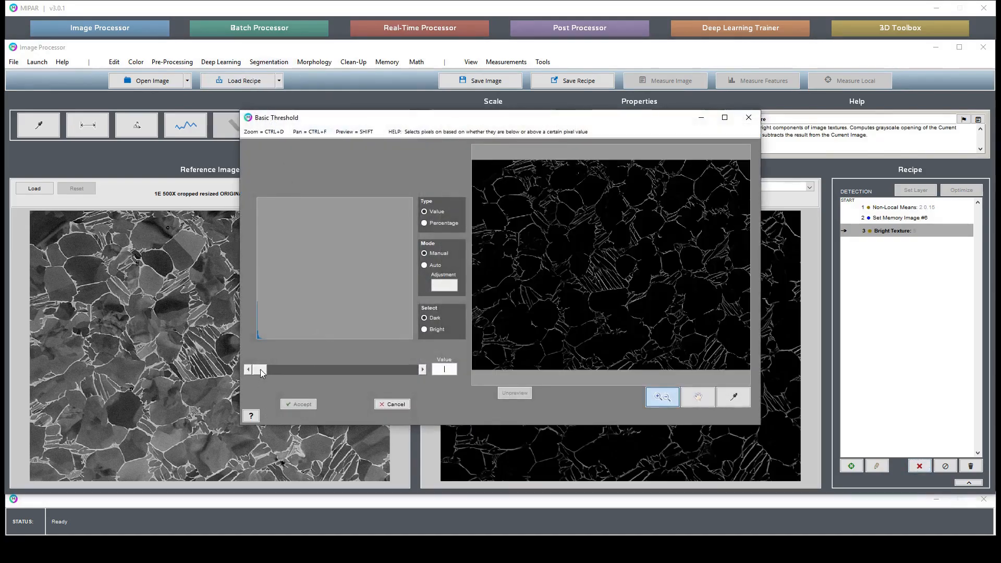
click(424, 329)
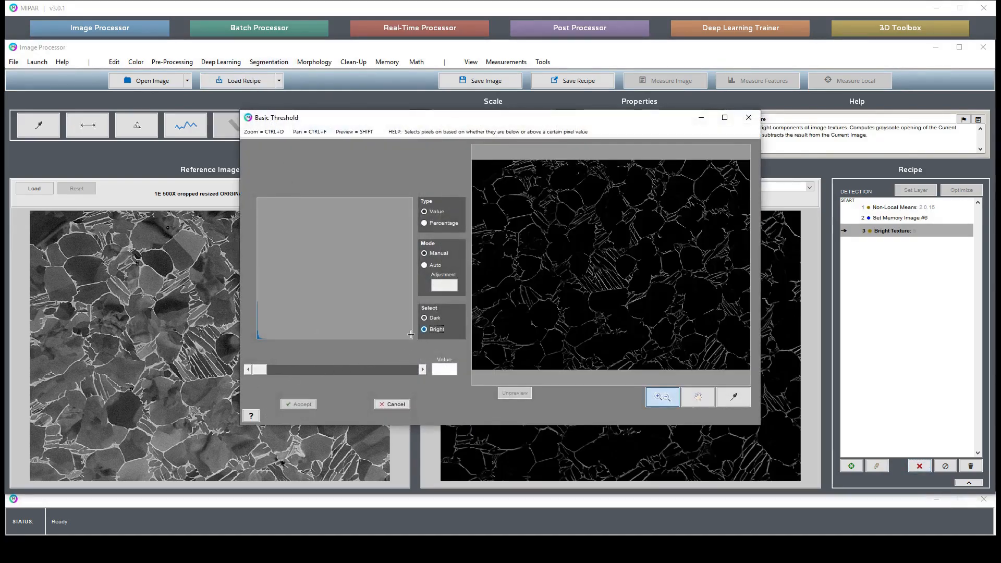
click(260, 370)
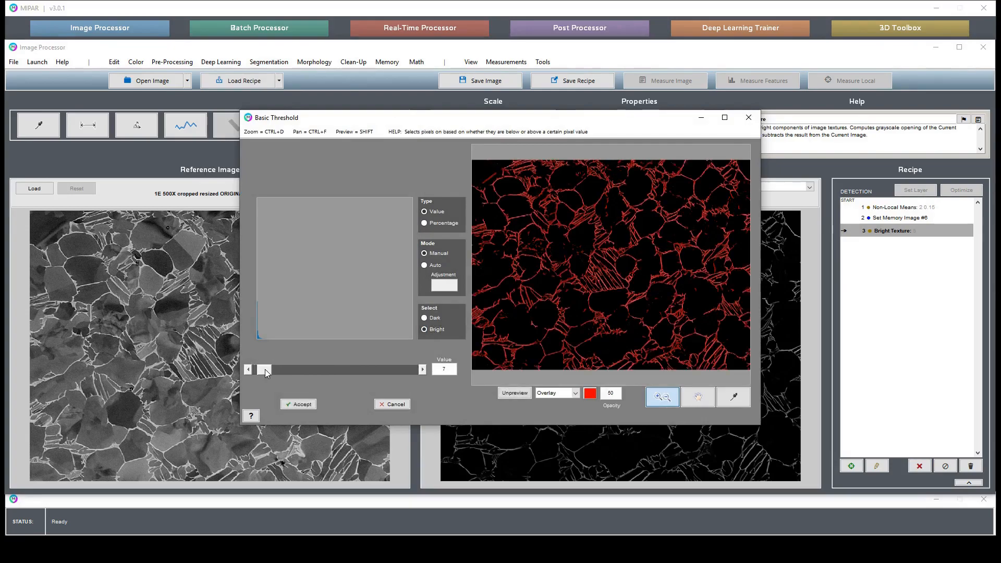
drag(265, 370, 271, 368)
drag(507, 249, 465, 210)
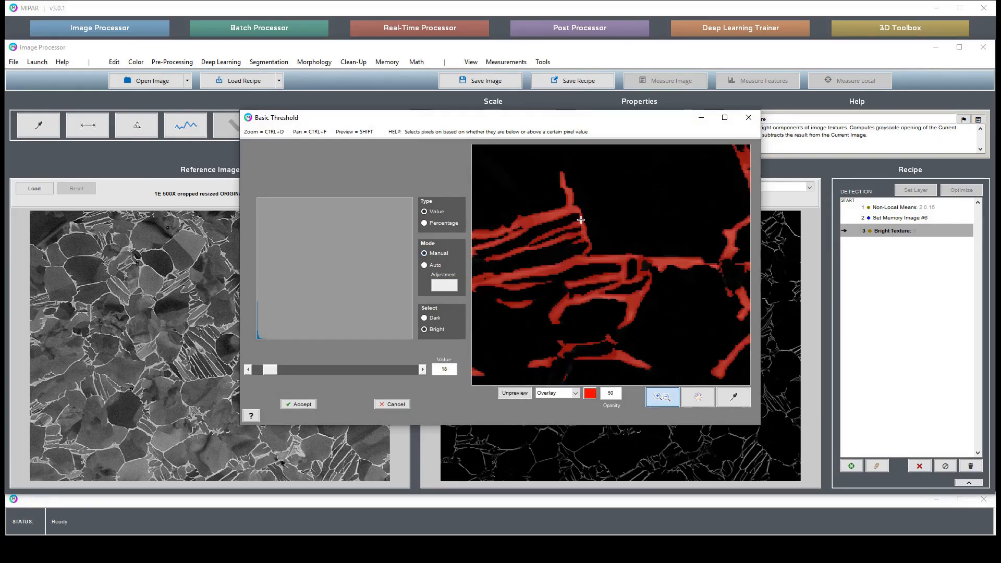
click(299, 405)
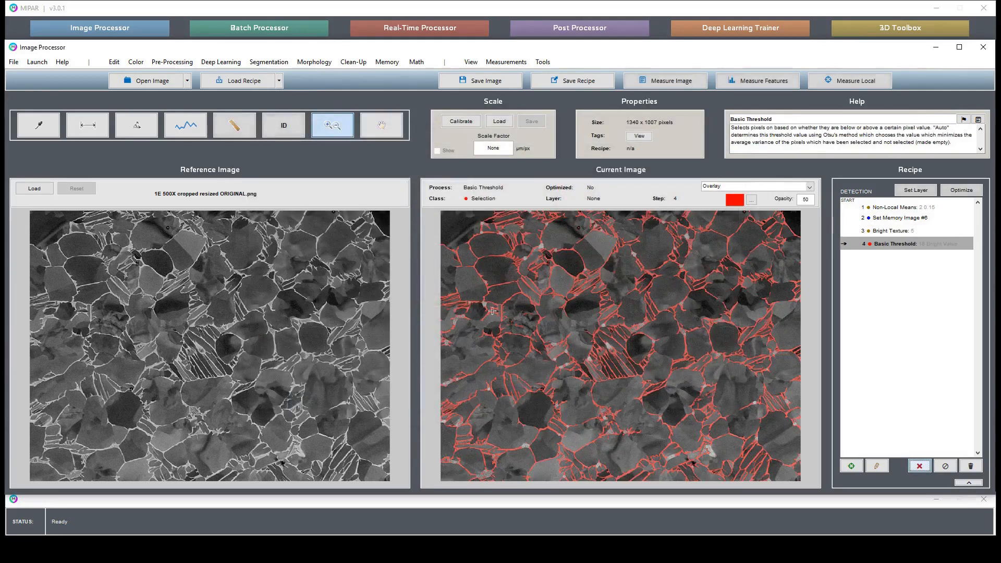
Examine magnified areas of the threshold selection for coverage of thin boundaries and thick bright patches
drag(425, 278, 425, 279)
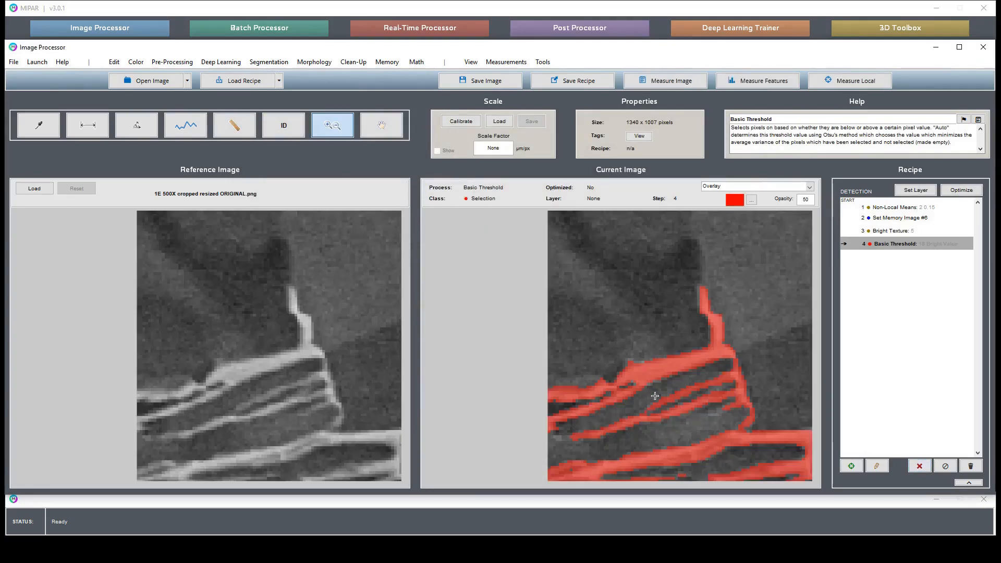
double_click(657, 416)
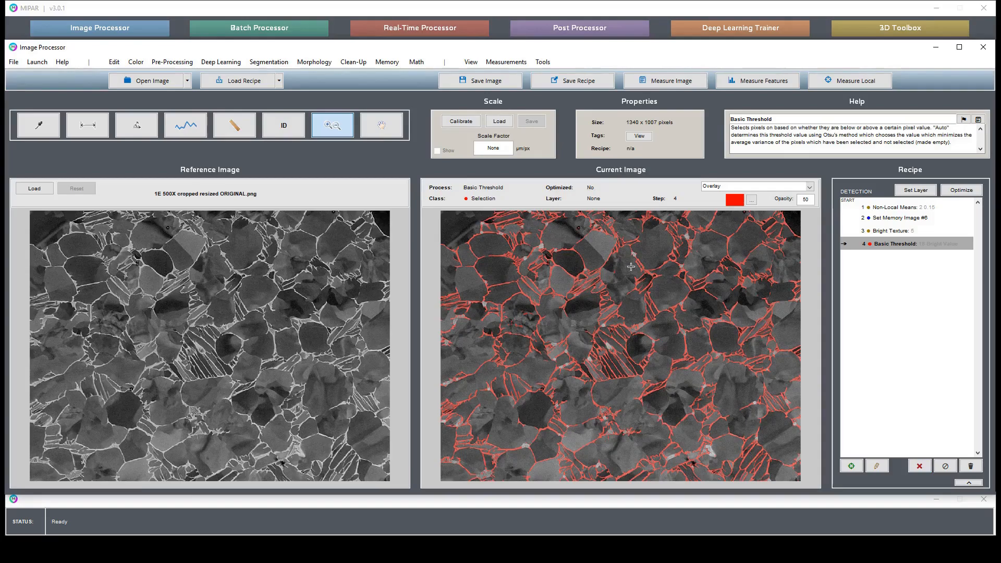
drag(556, 260, 522, 237)
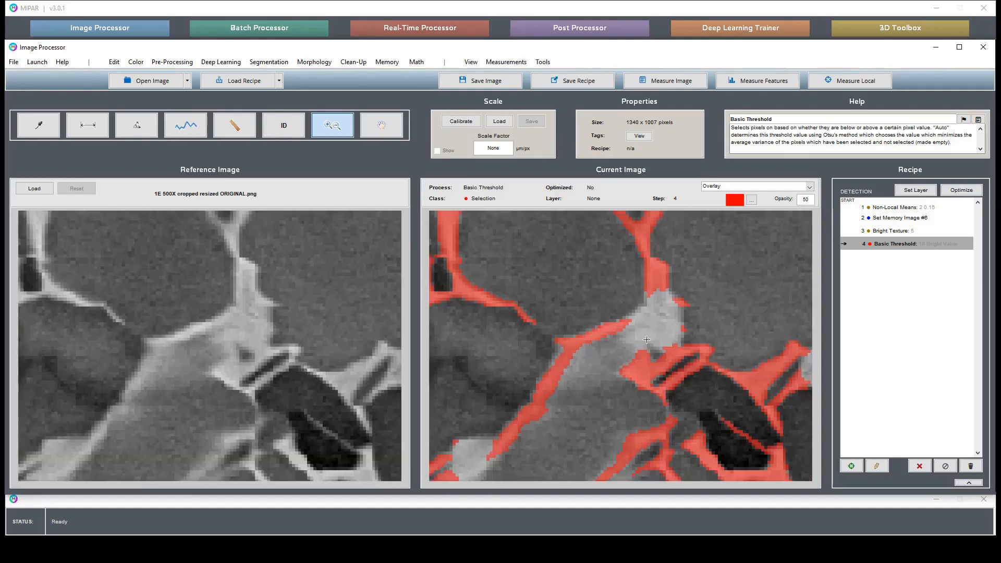
click(902, 243)
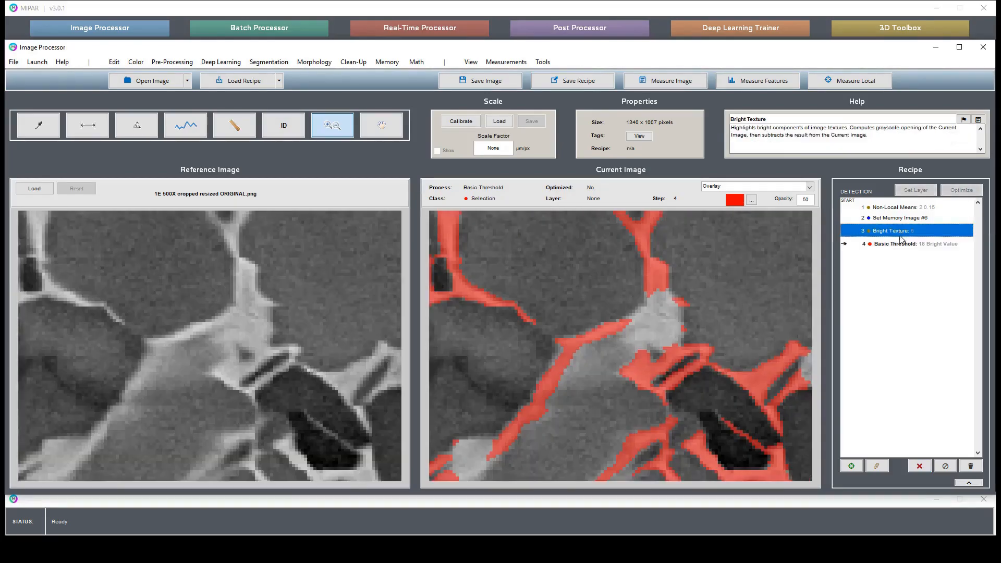
double_click(714, 314)
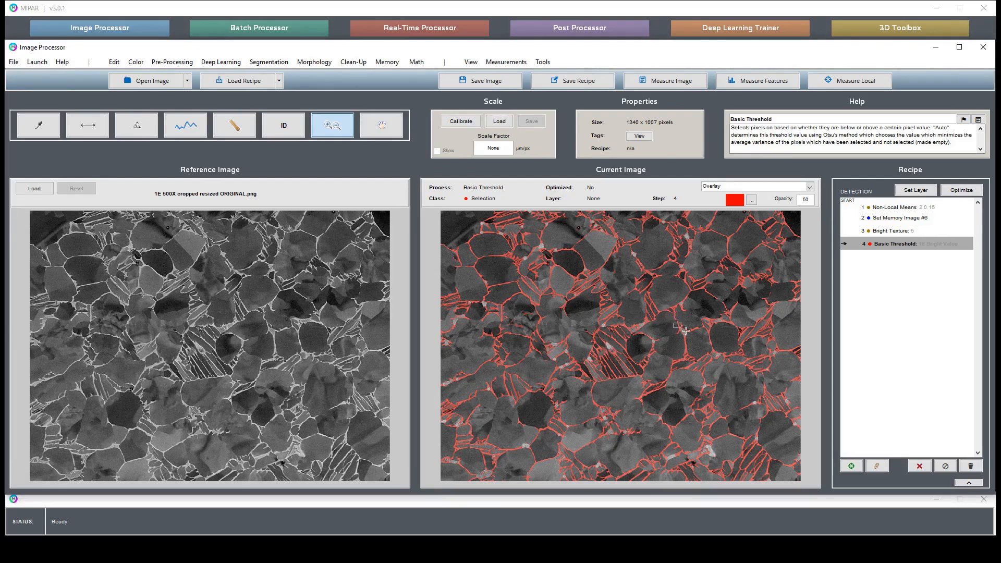
drag(672, 322, 701, 343)
drag(473, 309, 429, 284)
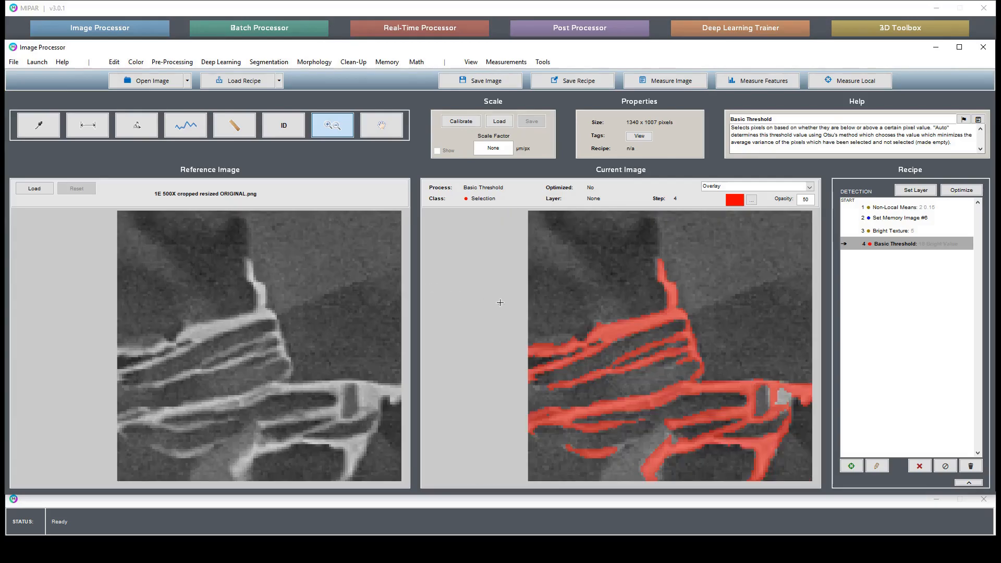
double_click(656, 345)
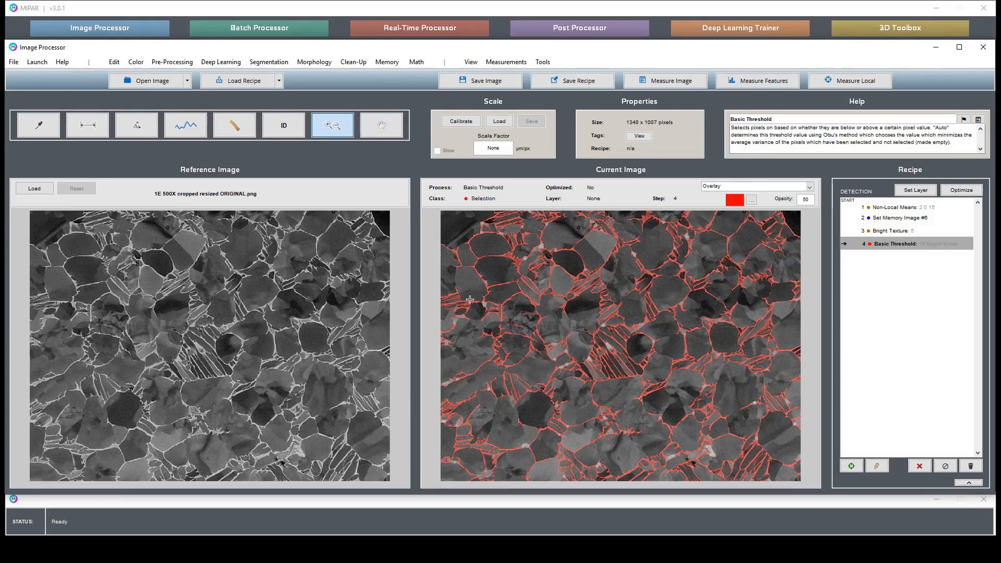
Recall Memory Image #6 and apply a Basic Threshold to it, selecting bright pixels at a value of 154
click(391, 65)
click(442, 237)
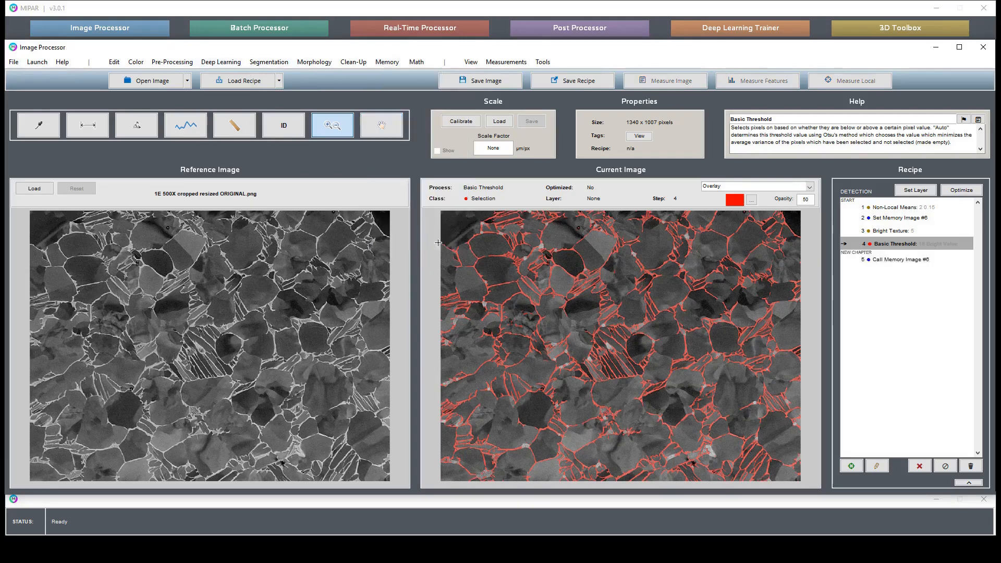
click(268, 62)
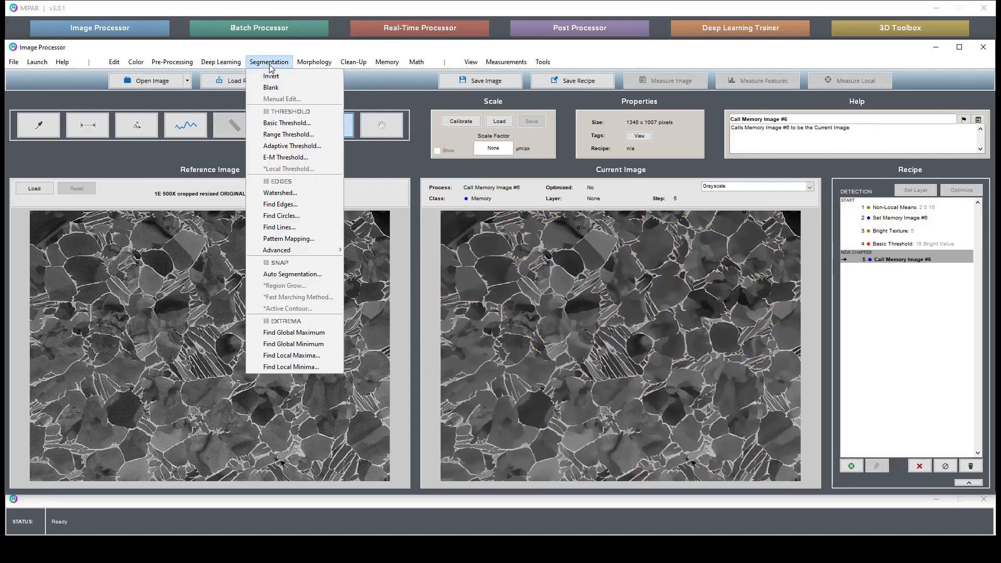
click(283, 129)
drag(261, 372, 358, 371)
click(424, 329)
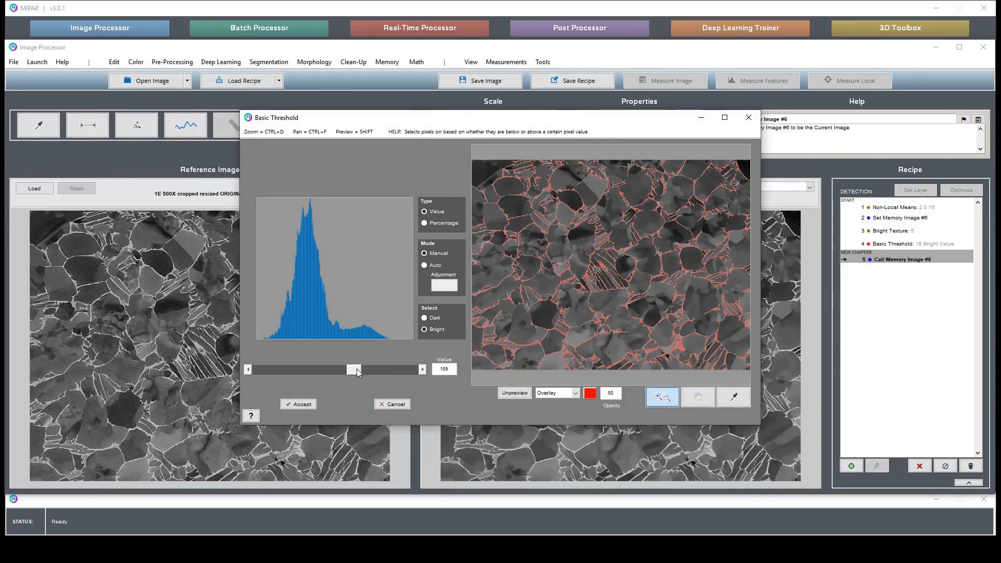
drag(344, 377, 344, 374)
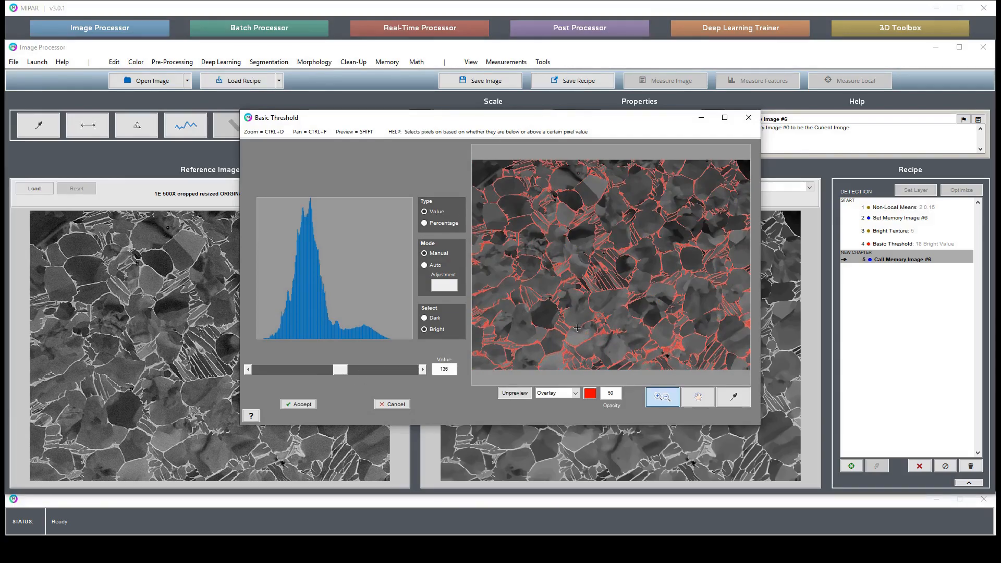
drag(342, 371, 352, 370)
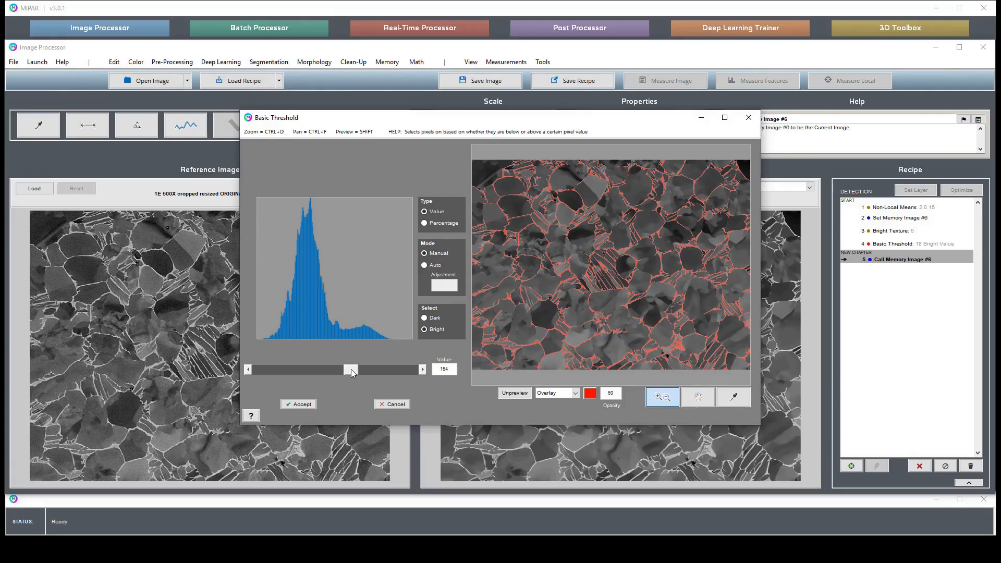
click(298, 404)
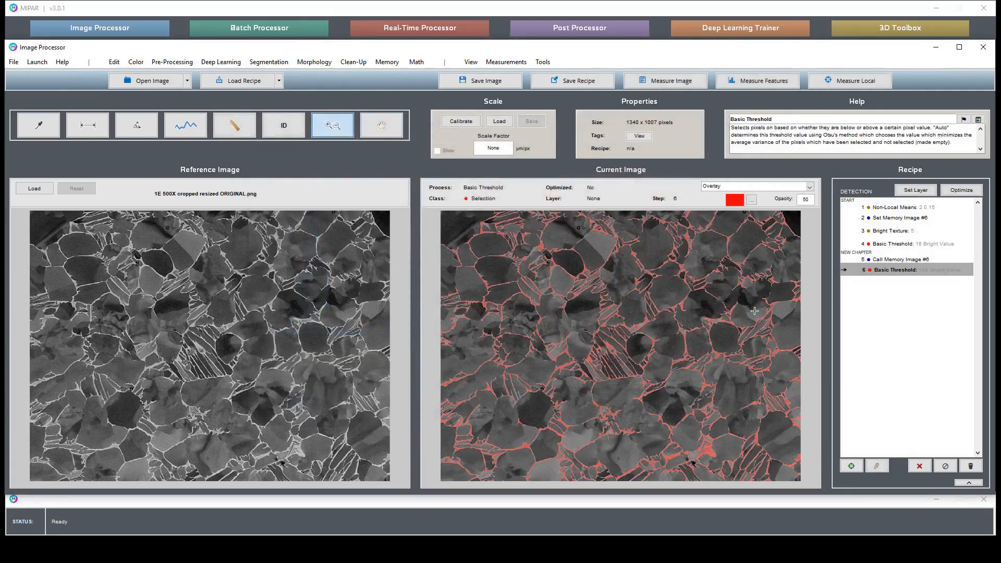
Compare both threshold selections, storing the 154 selection as the Companion Image and the 18 selection as Memory Image #1
double_click(920, 244)
click(913, 271)
double_click(912, 271)
click(387, 62)
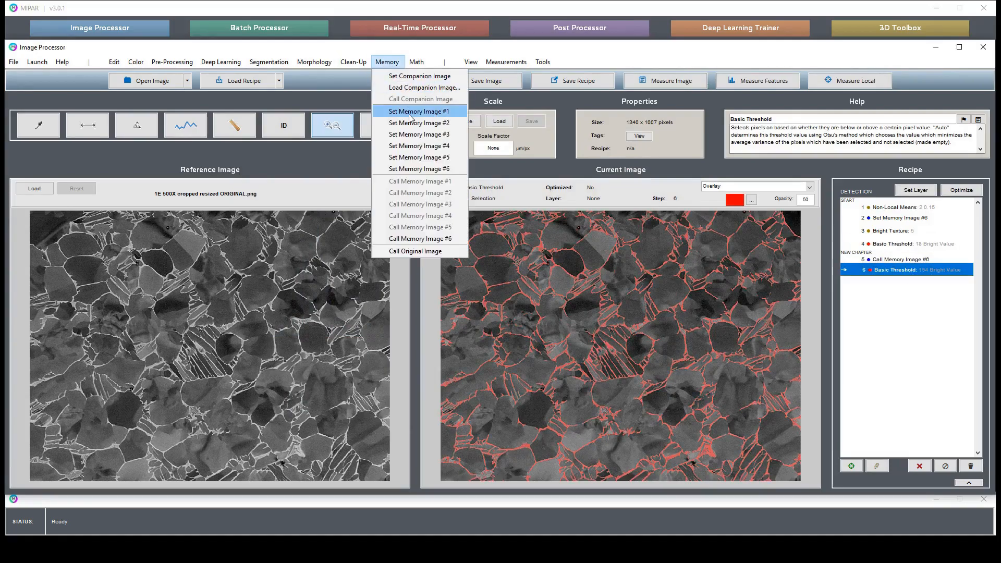
click(417, 76)
click(387, 62)
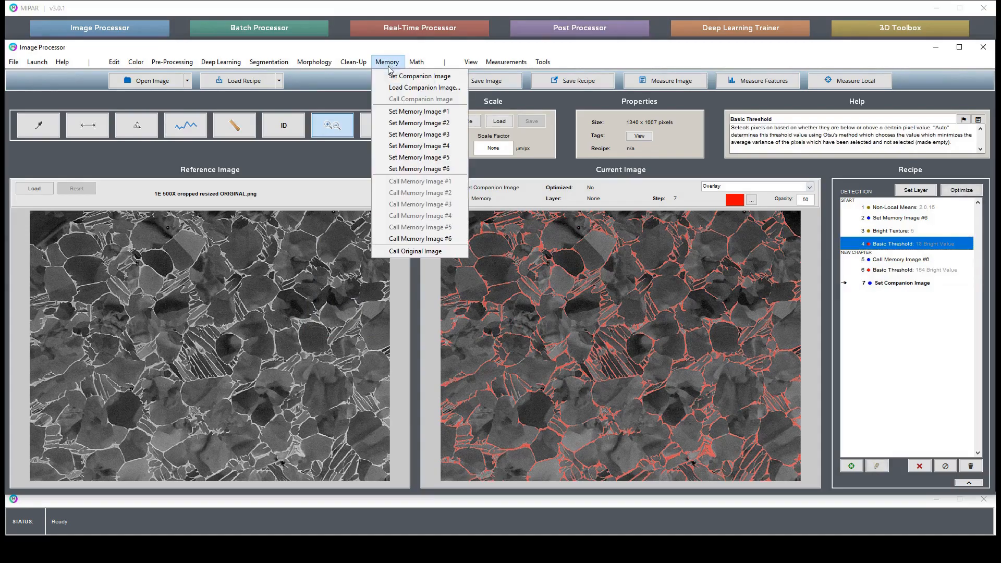
click(403, 111)
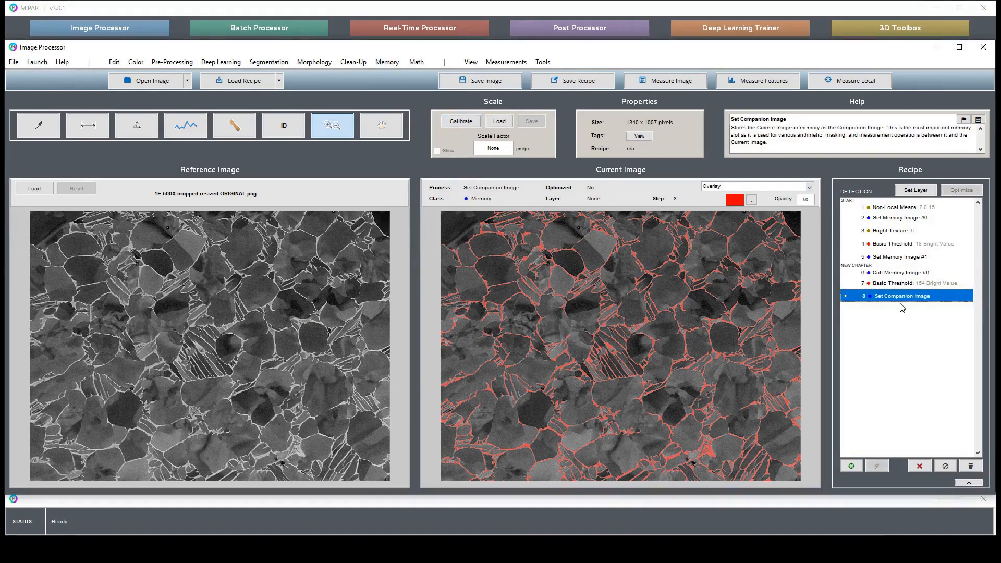
Recall Memory Image #1 and combine it with the Companion Image using Union
click(399, 64)
click(409, 181)
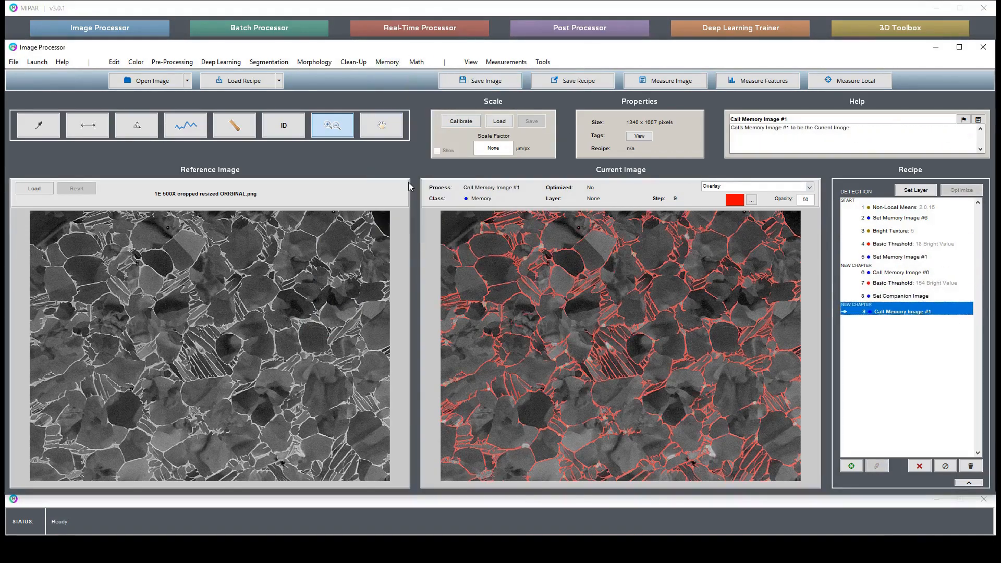
click(425, 62)
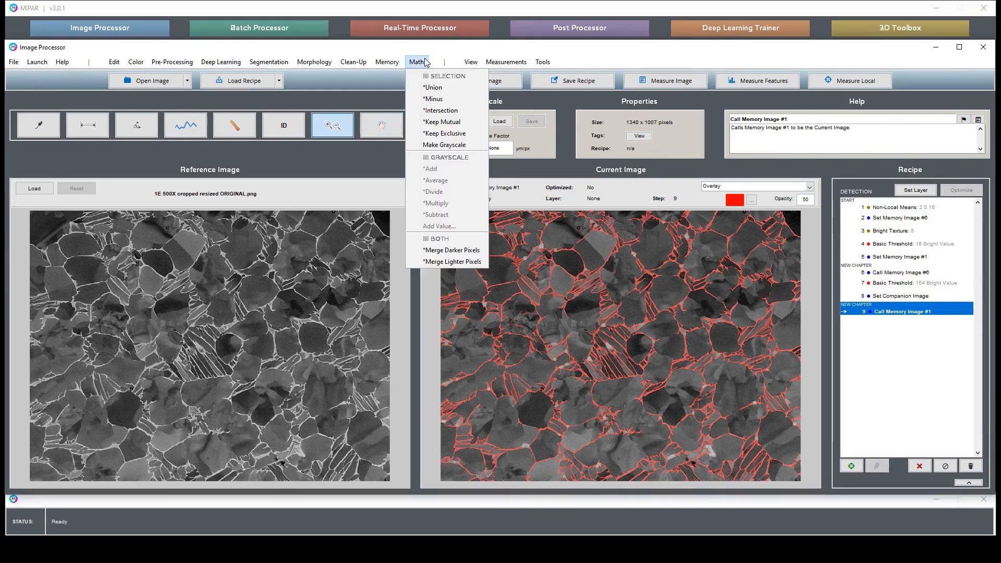
click(436, 89)
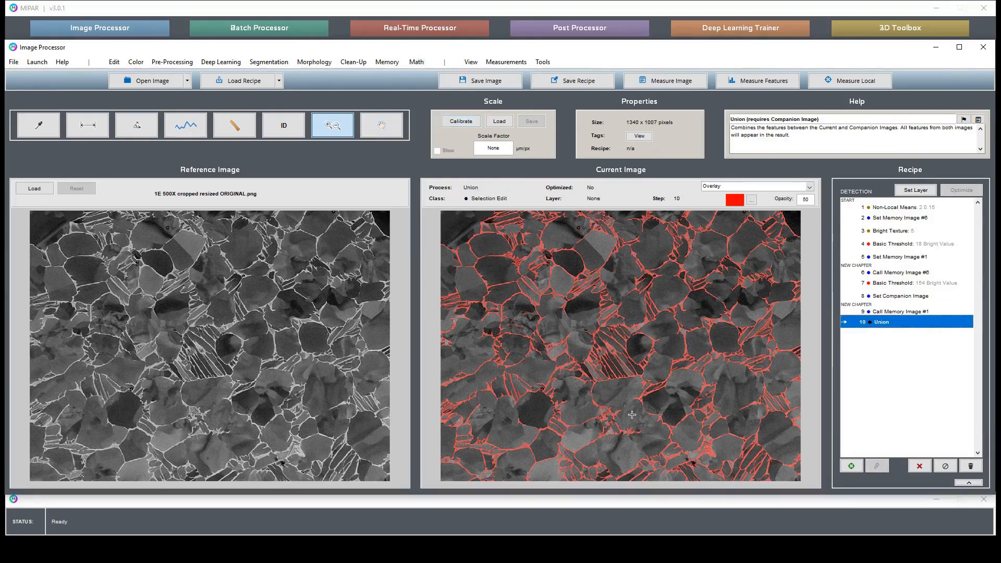
Set the Basic Threshold after Call Memory Image #6 to a bright value of 147 and update the recipe through Union
drag(641, 345, 511, 252)
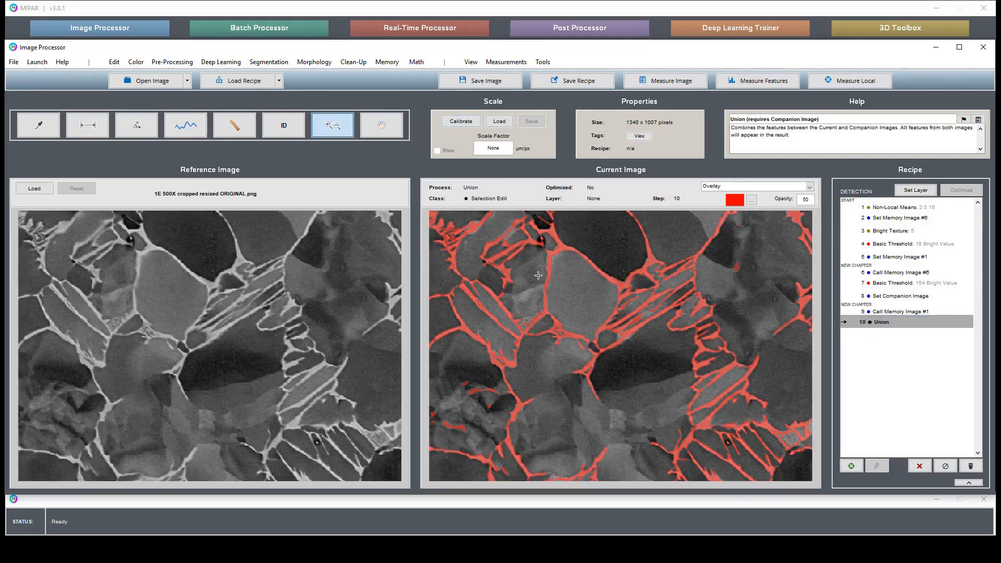
click(381, 126)
mouse_move(589, 312)
mouse_down()
mouse_move(621, 277)
mouse_move(708, 225)
mouse_up()
drag(609, 346, 697, 297)
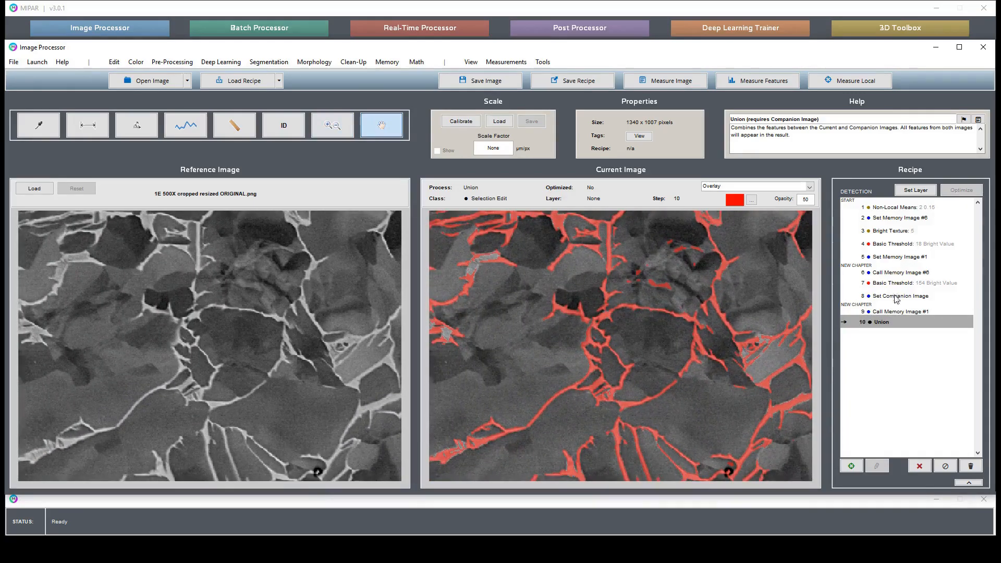
click(912, 284)
double_click(912, 284)
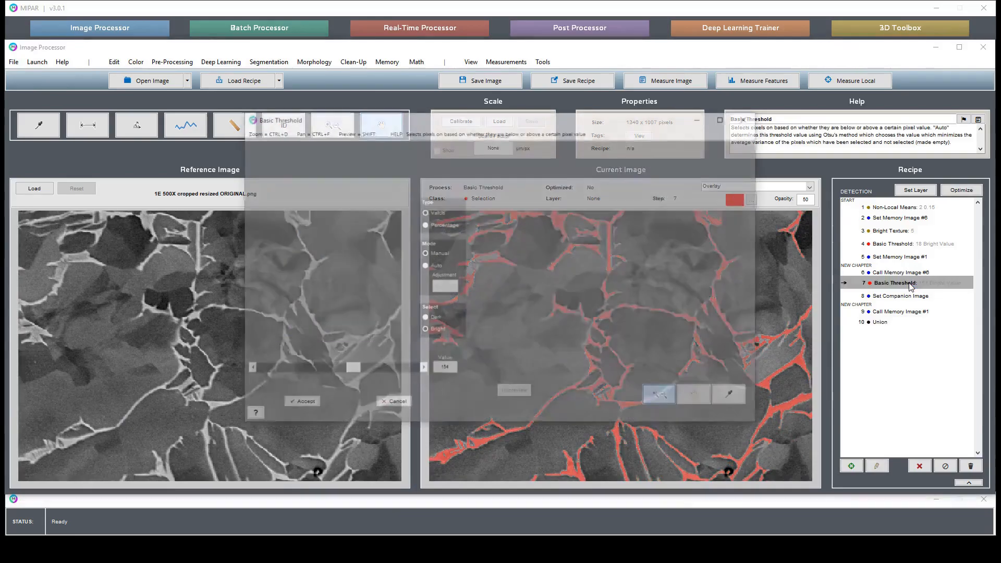
drag(353, 371, 349, 374)
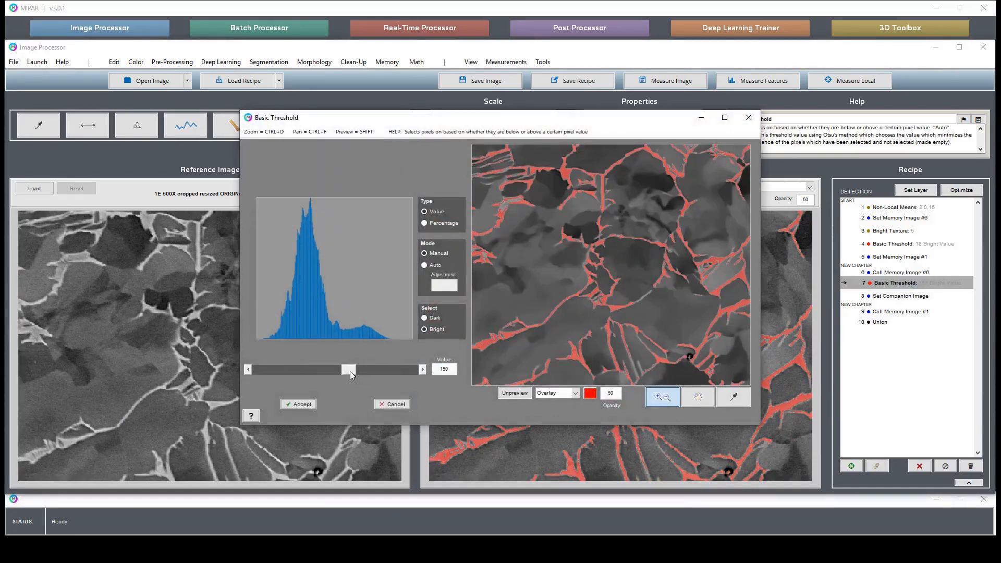
double_click(538, 334)
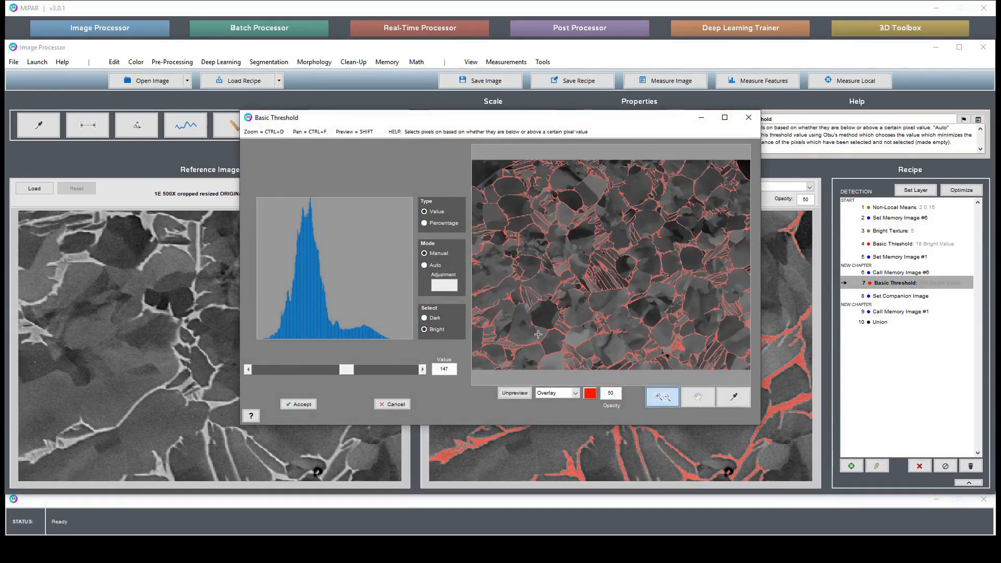
click(301, 404)
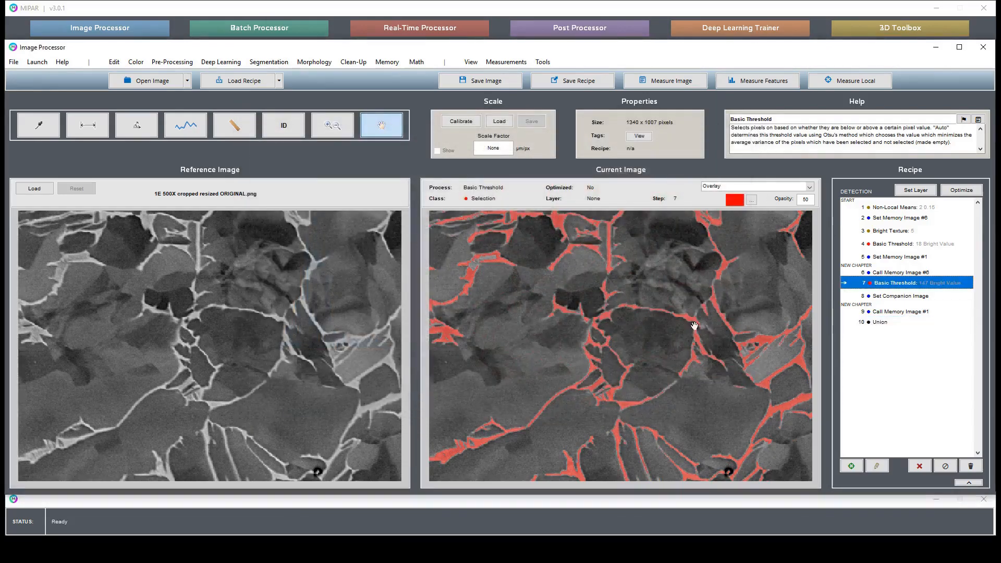
click(881, 322)
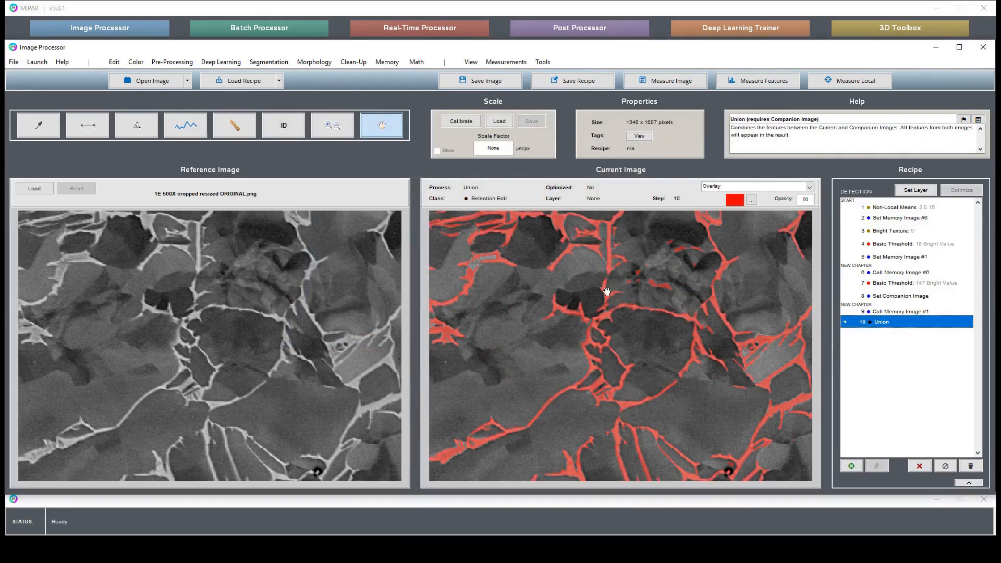
Examine the Union selection around the mottled dark grain and the boundary junctions beside it
double_click(588, 282)
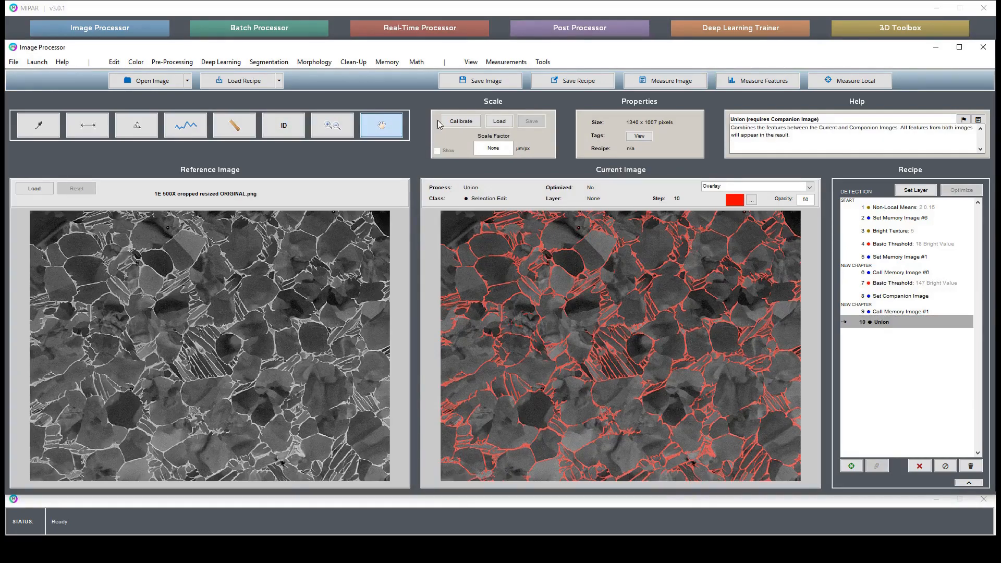
click(332, 126)
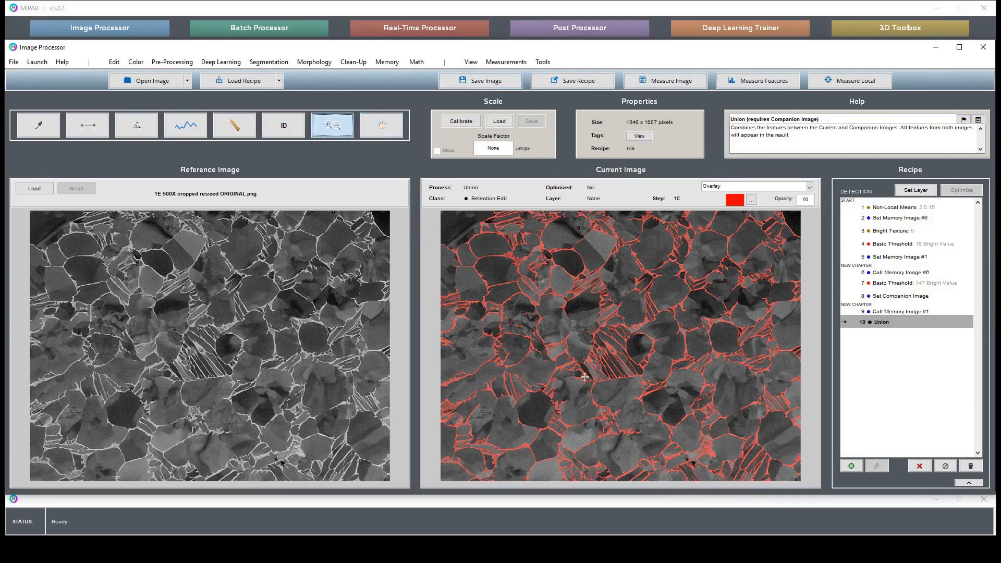
drag(474, 278, 565, 347)
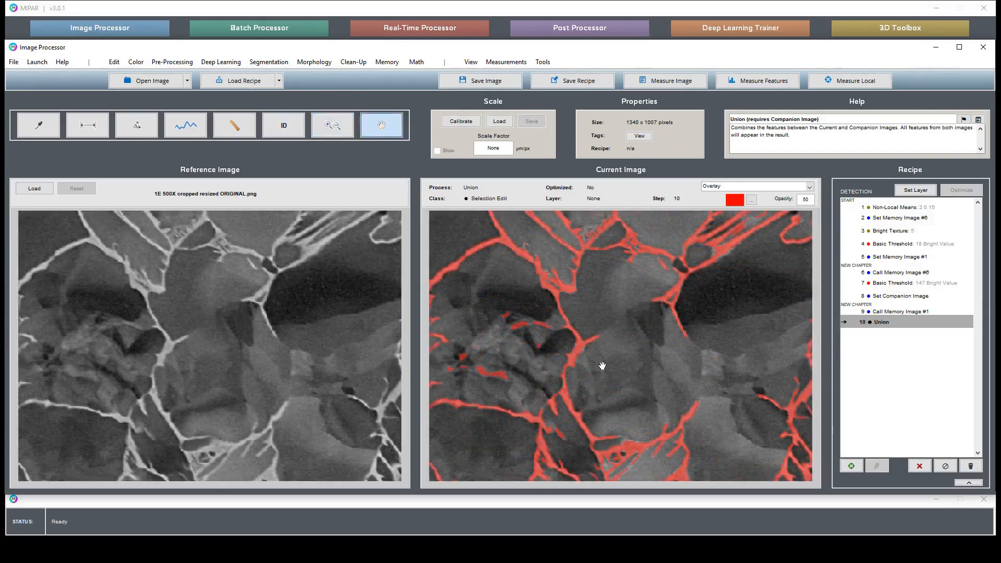
drag(600, 365, 644, 399)
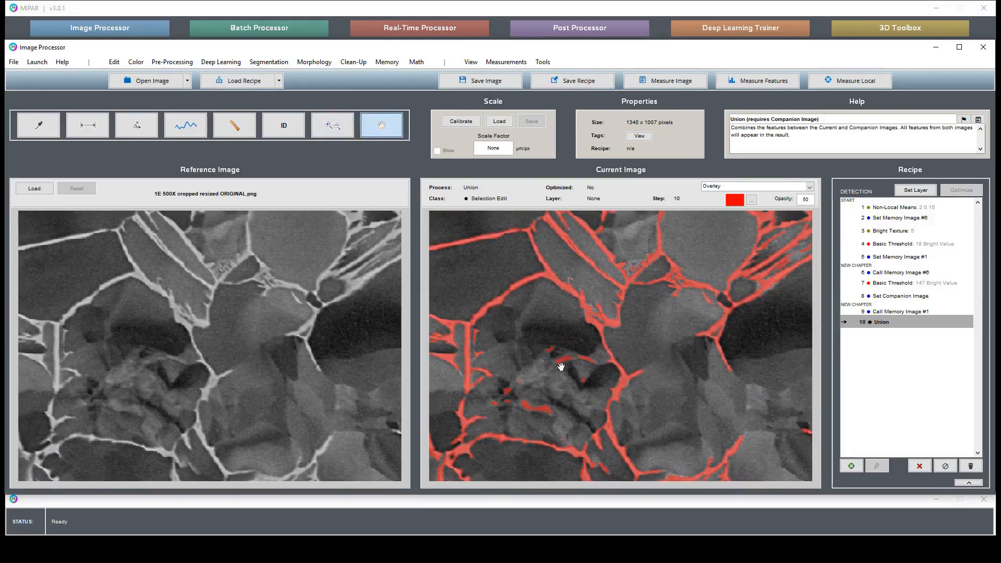
drag(685, 308, 698, 352)
key(z)
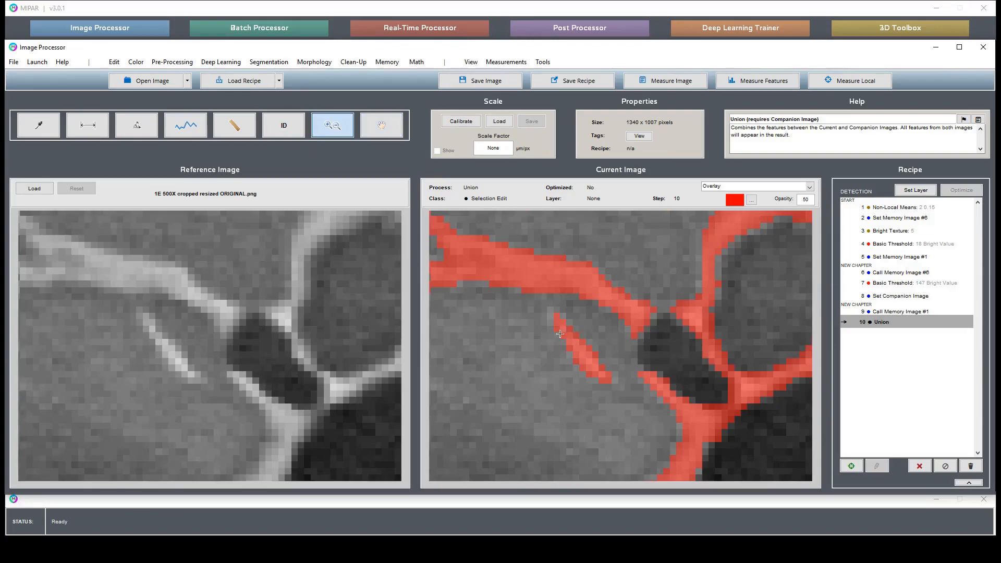
double_click(607, 353)
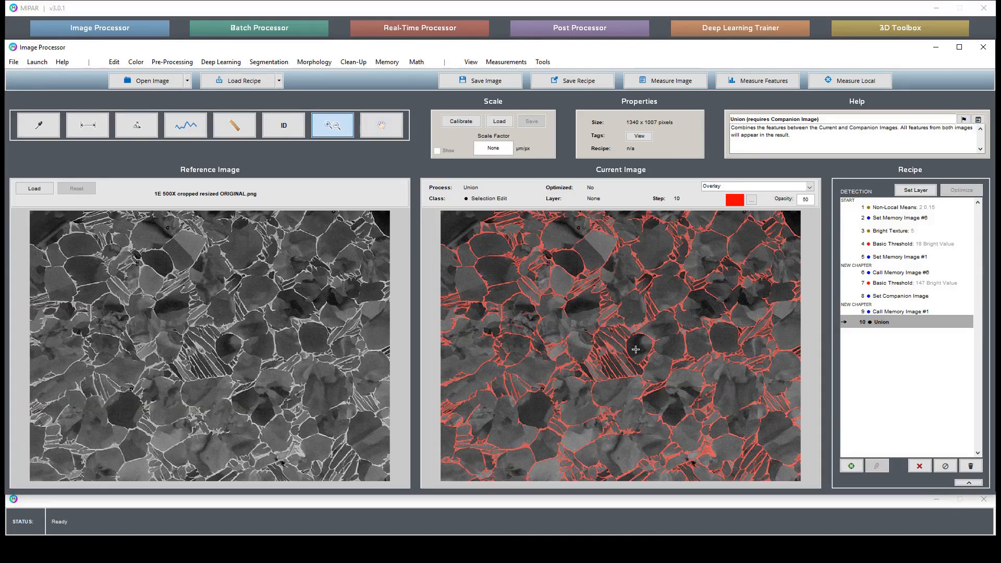
Compare short, thin boundary branches below the mottled grain in the Union overlay with the reference image
drag(474, 277, 627, 381)
key(h)
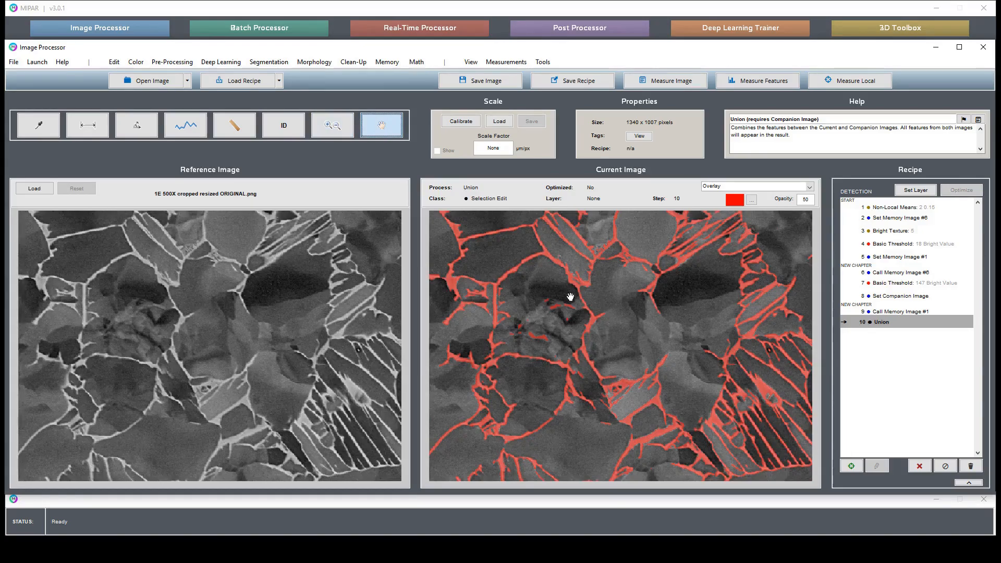
drag(493, 378, 624, 385)
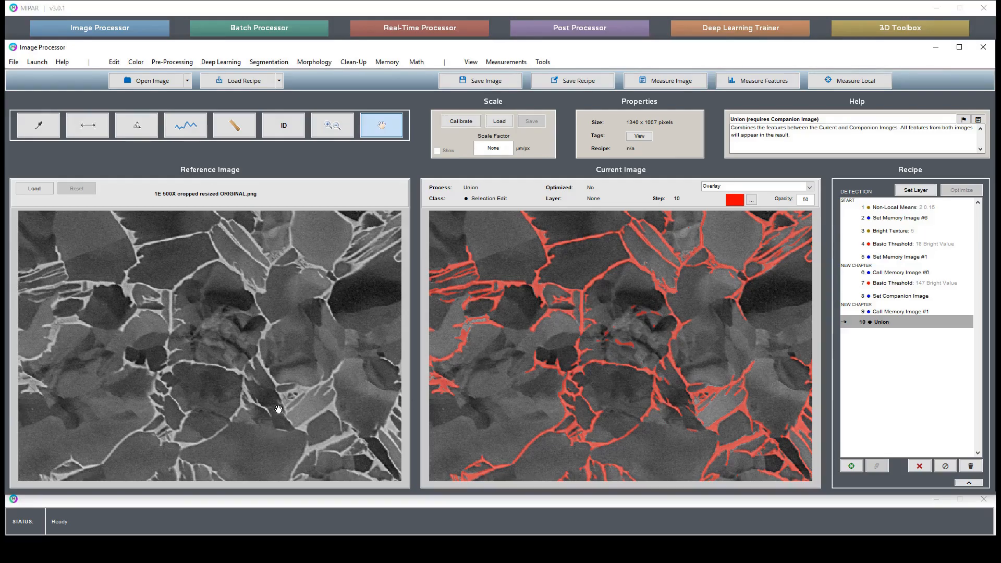
click(332, 125)
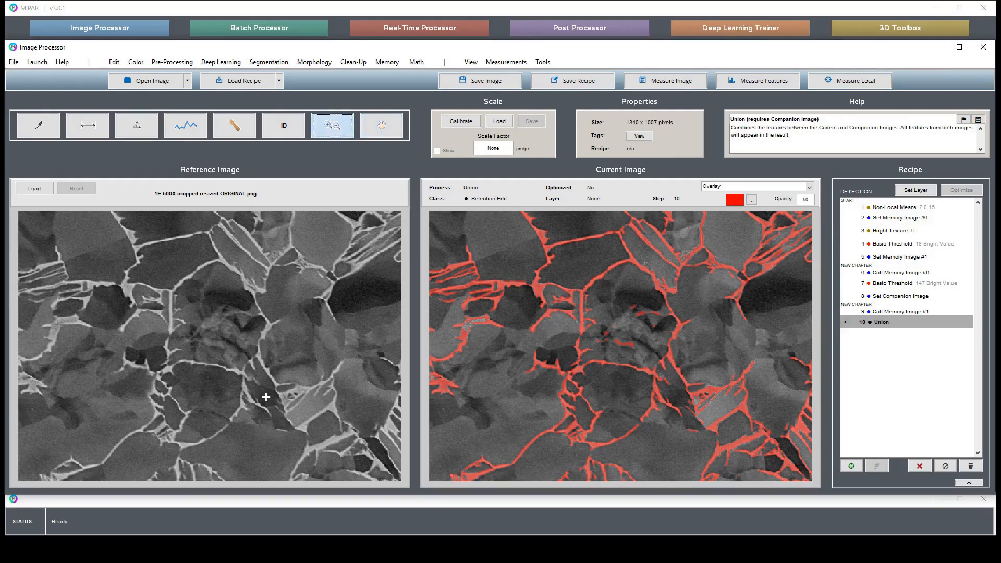
click(294, 420)
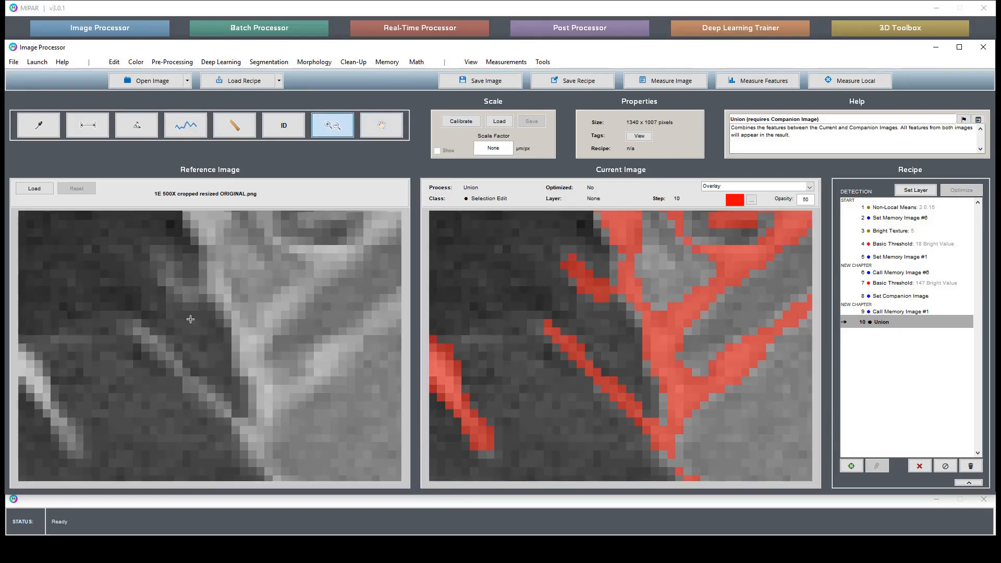
double_click(269, 329)
click(382, 125)
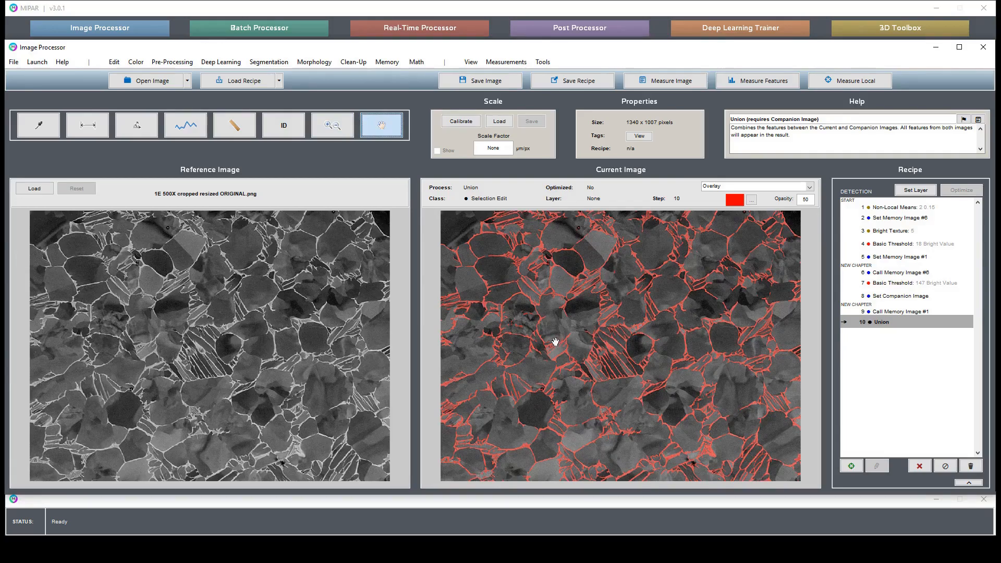
Check the Union selection's boundary coverage across the micrograph's left side, from grain outlines to the elongated striped grains
key(z)
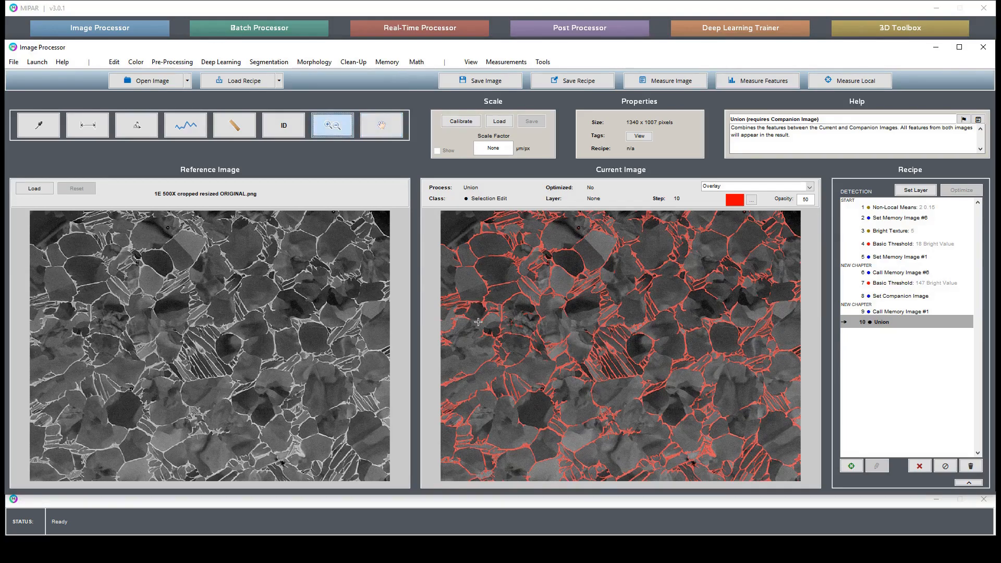
drag(497, 321, 442, 268)
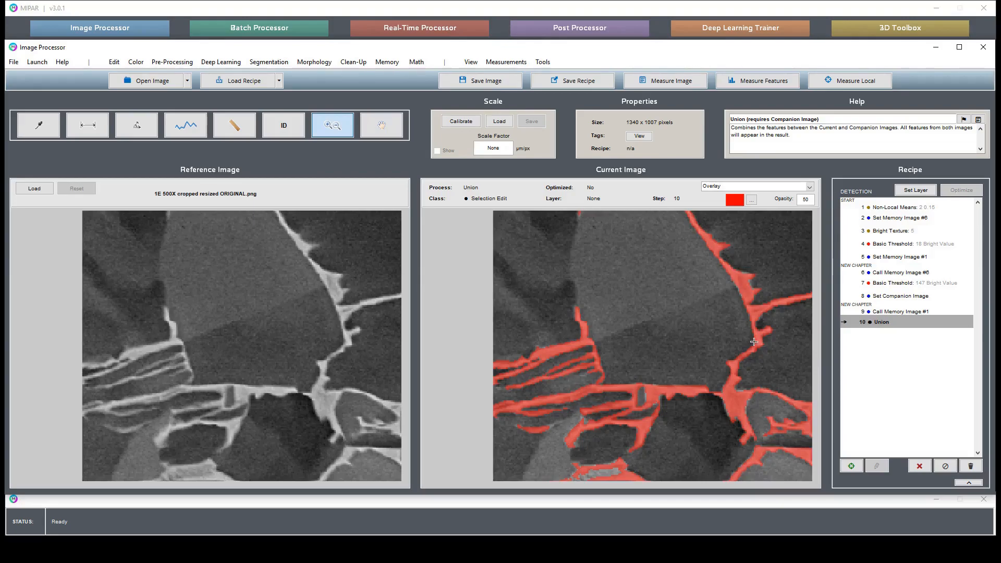
key(space)
drag(762, 430, 447, 263)
drag(616, 392, 603, 338)
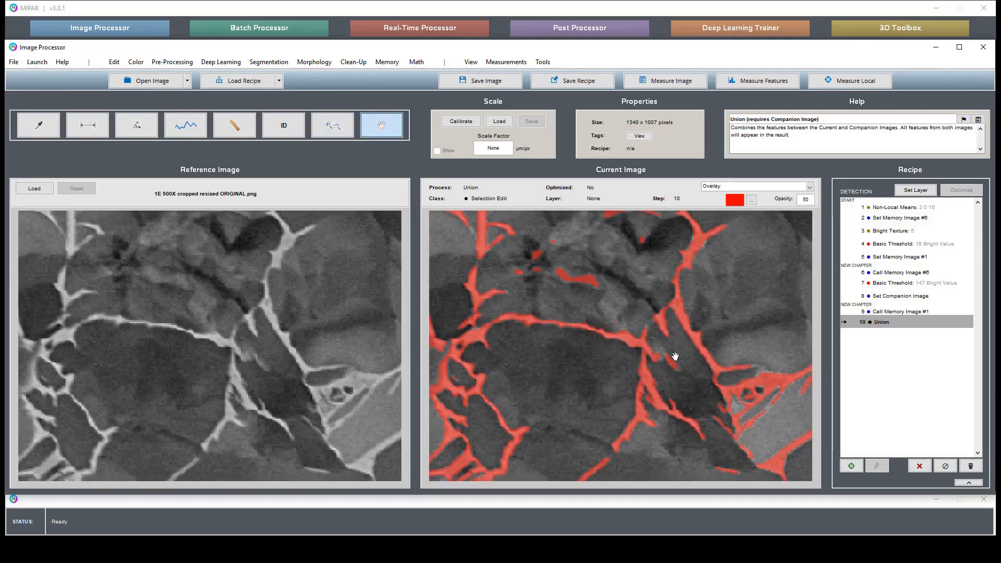
drag(646, 396, 530, 263)
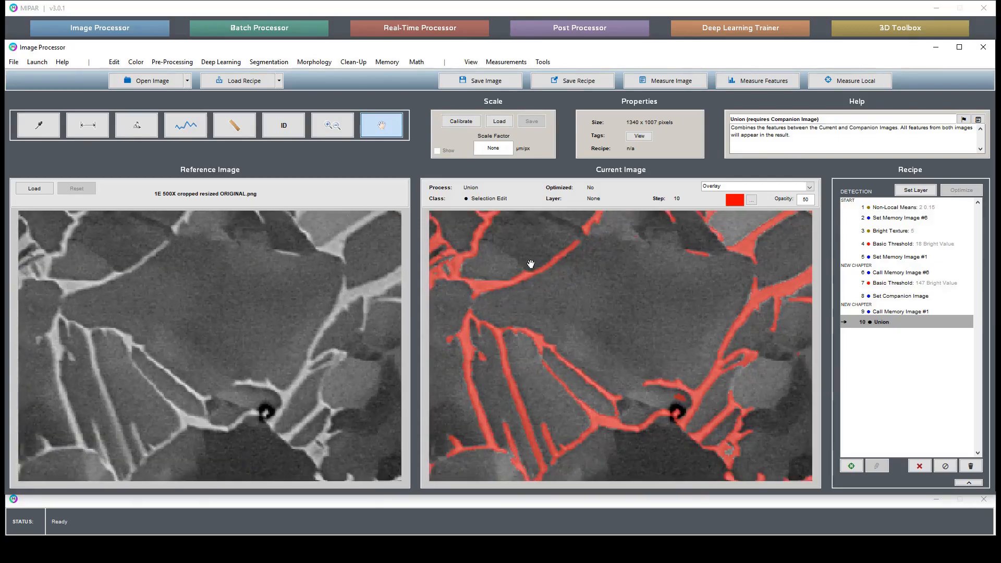
drag(463, 338, 577, 324)
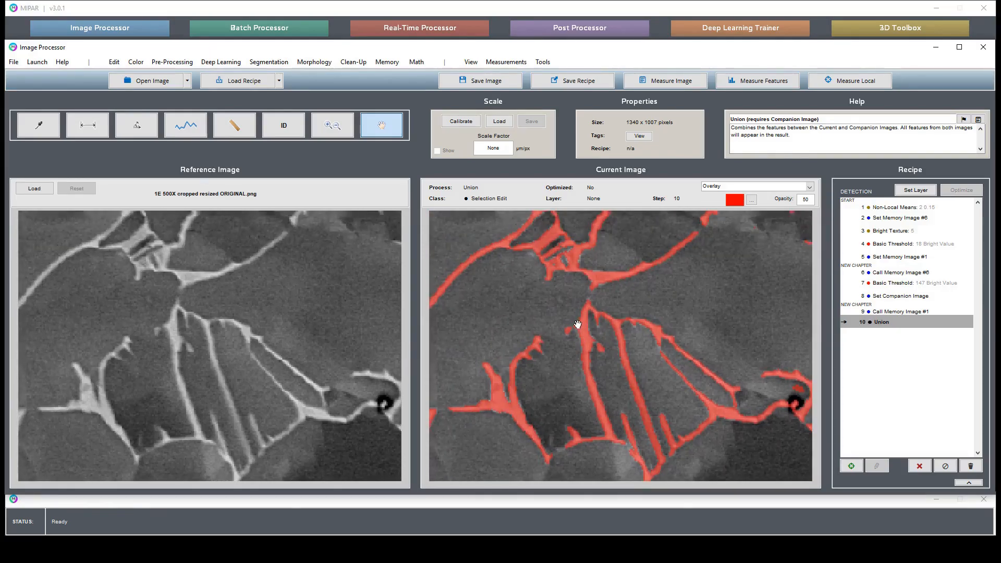
drag(603, 258, 617, 333)
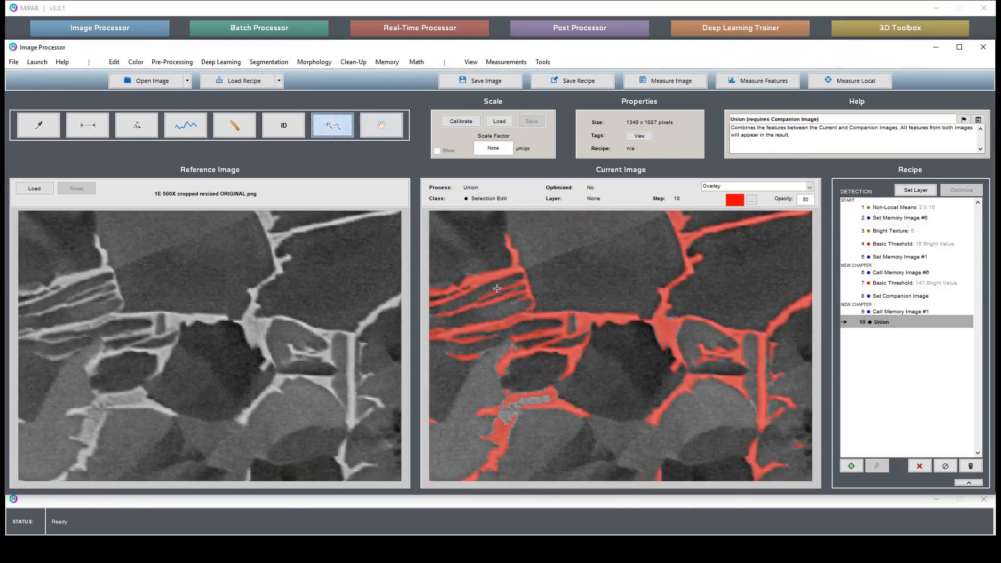
Compare the closely spaced parallel boundaries near the micrograph's left edge in the Union overlay and the reference image
key(z)
drag(549, 330, 434, 222)
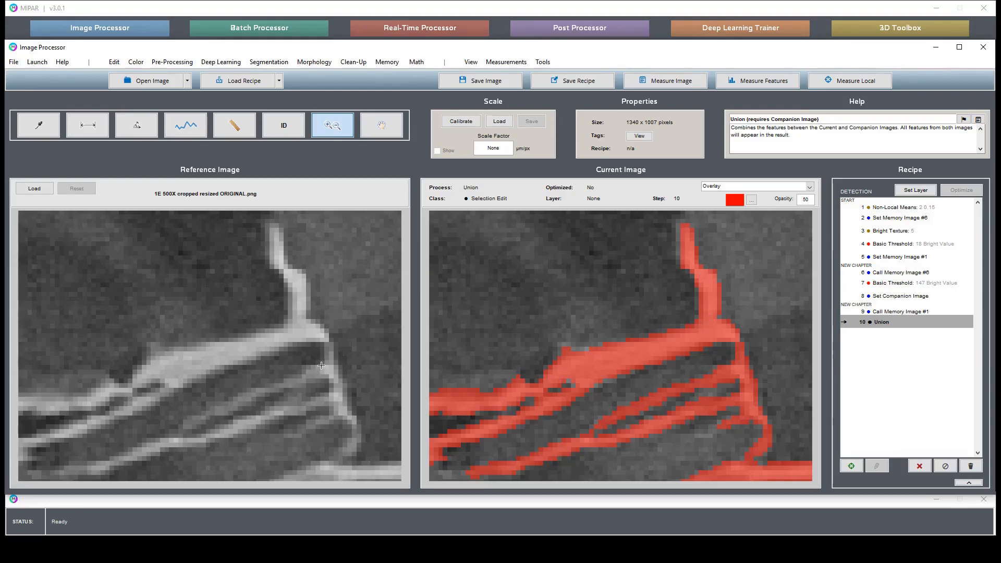
key(h)
drag(339, 418, 346, 353)
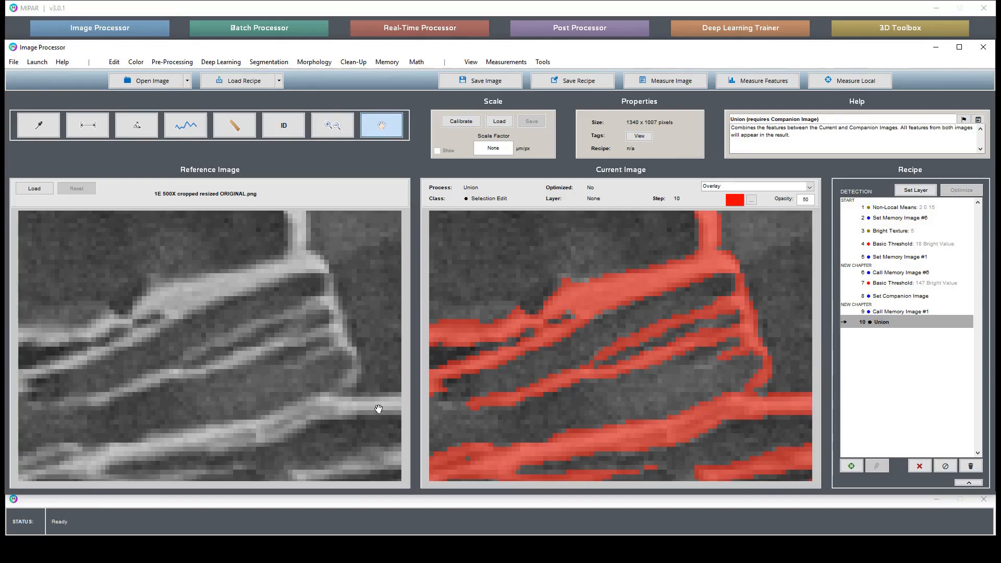
key(z)
double_click(346, 387)
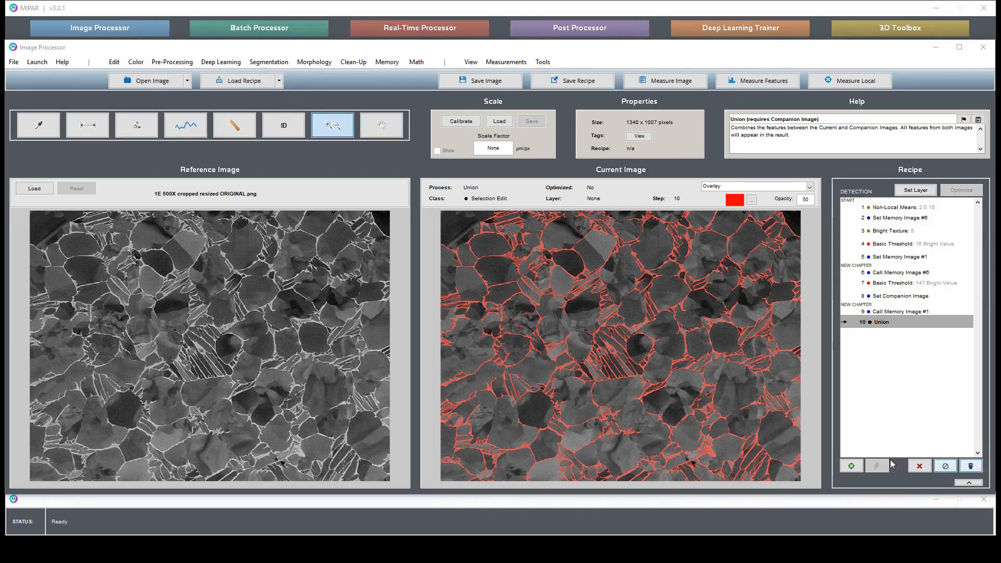
Inspect the thick bright patches in the micrograph's lower middle area for gaps and stray spots in the Union selection
drag(622, 415, 586, 449)
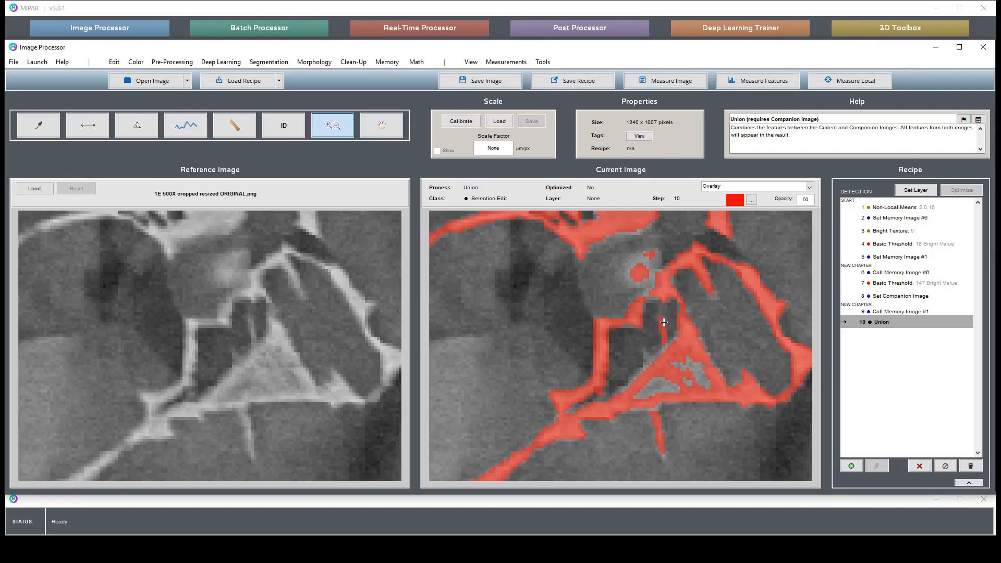
key(p)
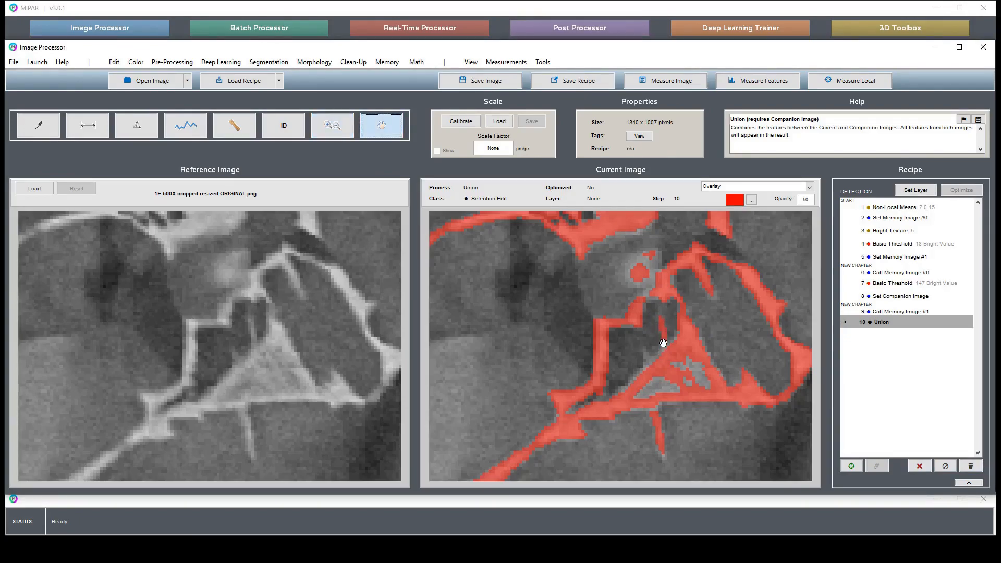
drag(664, 343, 674, 395)
drag(662, 349, 669, 419)
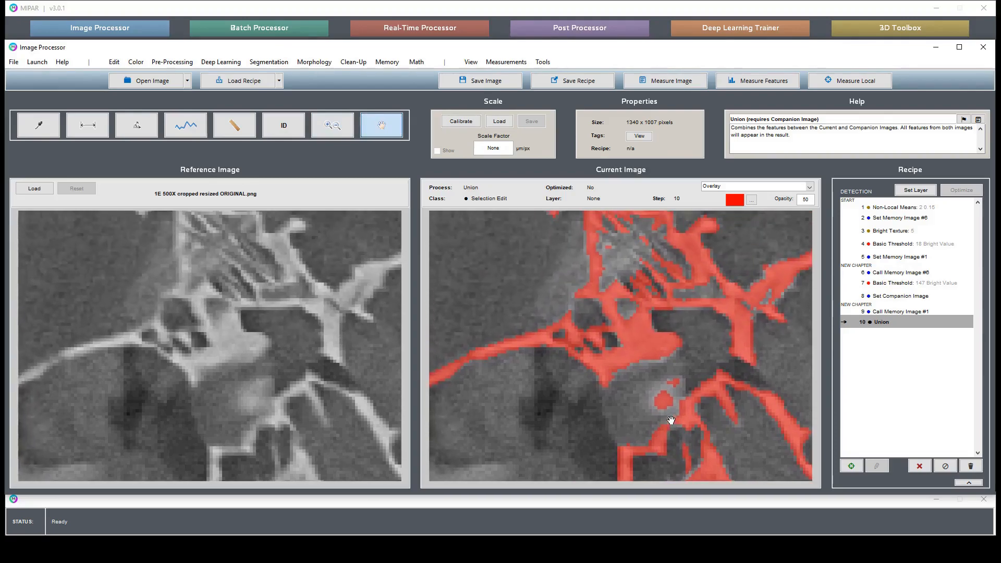
drag(664, 307, 646, 393)
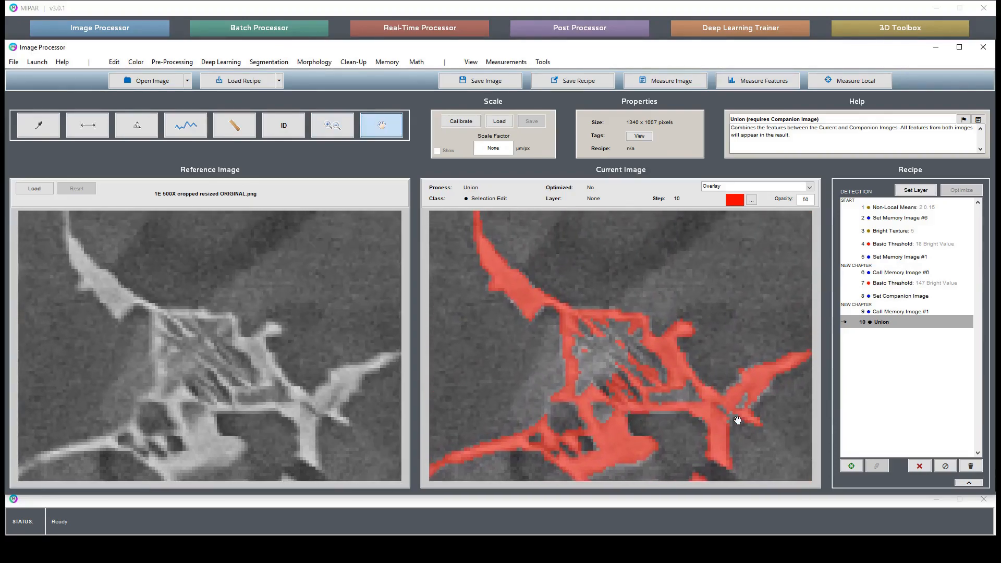
drag(737, 418, 650, 313)
drag(729, 401, 615, 309)
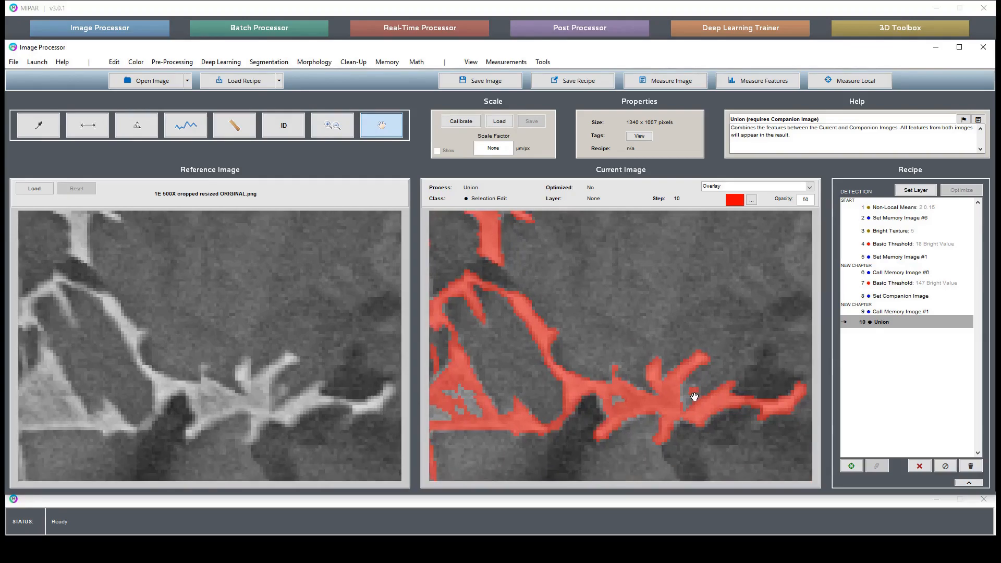
Start a Uniform Dilation of the Union selection and preview it with a depth of 1 pixel
double_click(659, 354)
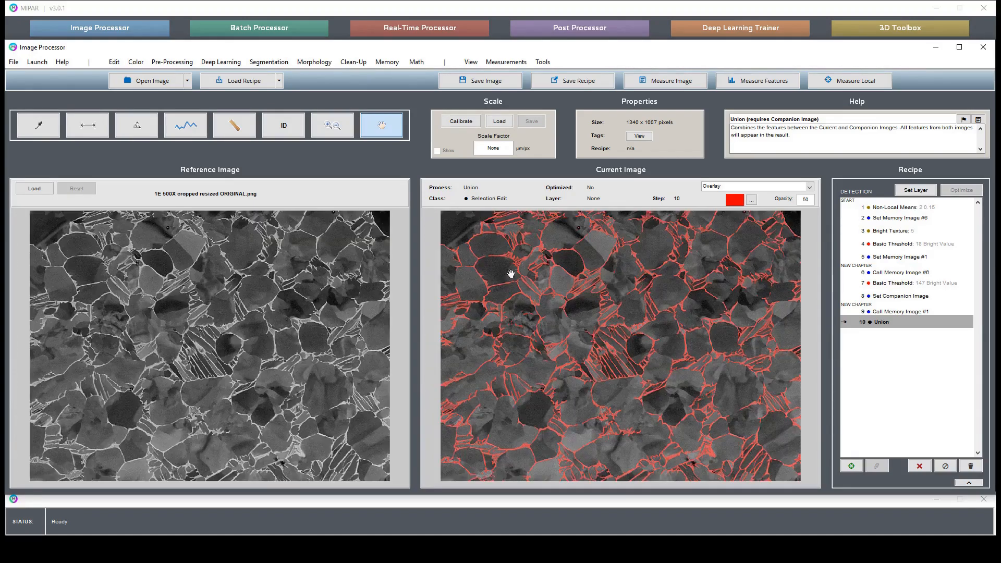
click(354, 61)
mouse_move(314, 62)
mouse_move(334, 75)
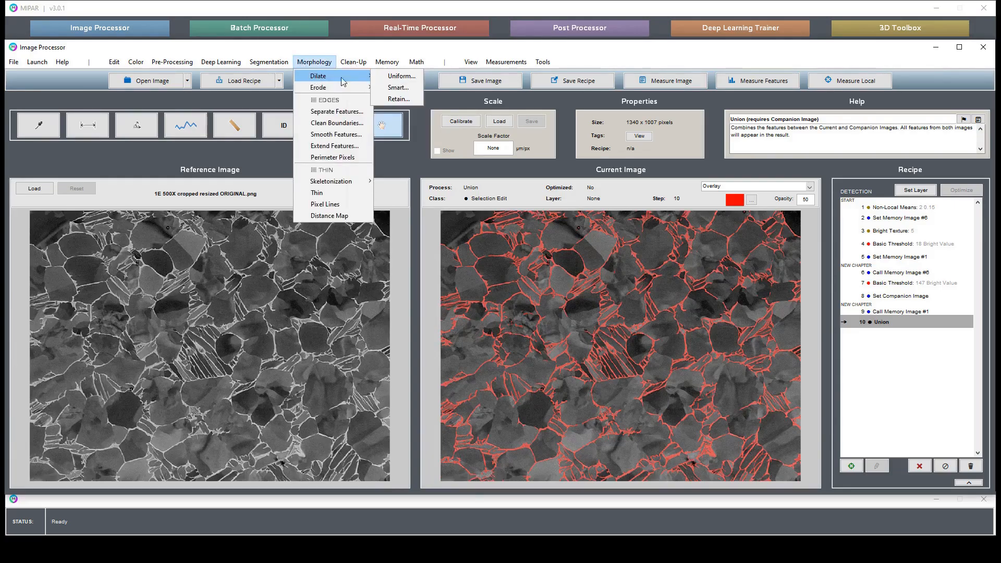
click(398, 76)
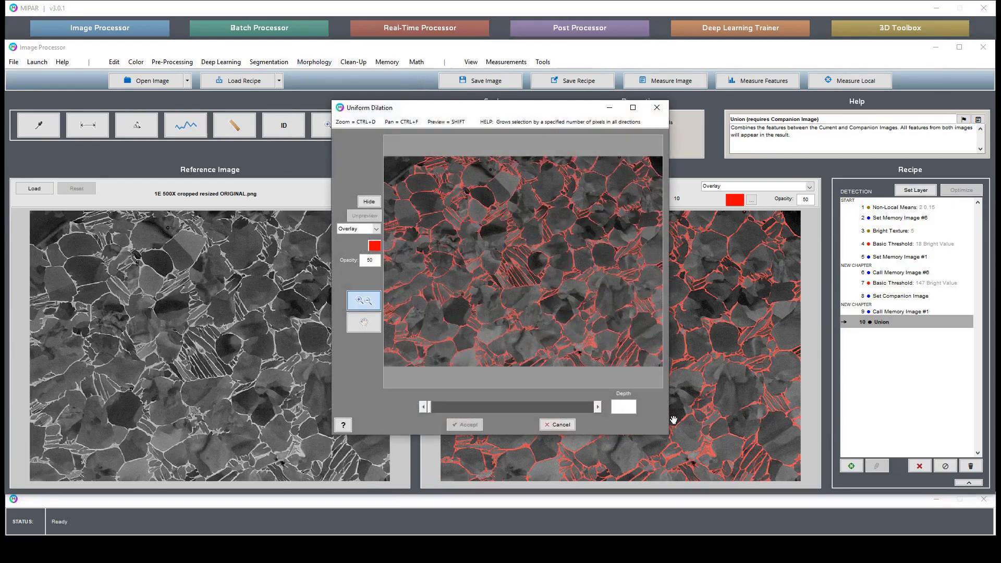
drag(533, 301, 478, 348)
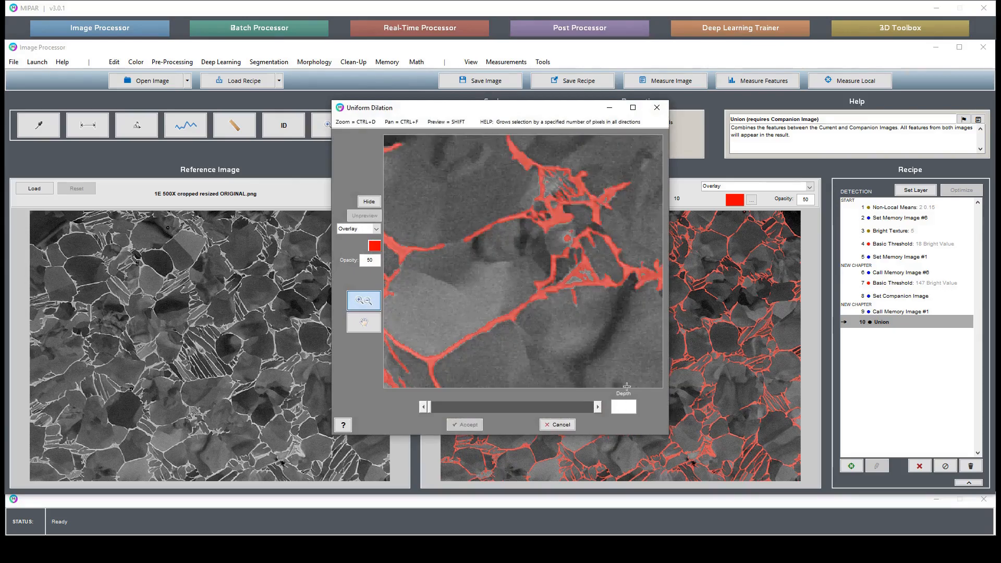
click(625, 408)
text(1)
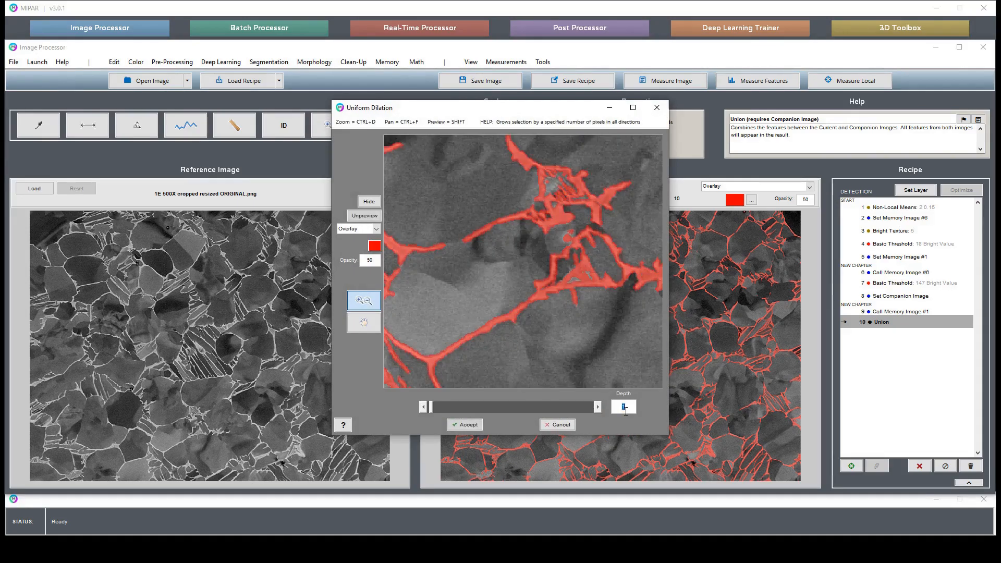
Check the 1-pixel dilation preview on small features and closely spaced boundaries, and apply the dilation
drag(539, 223, 606, 280)
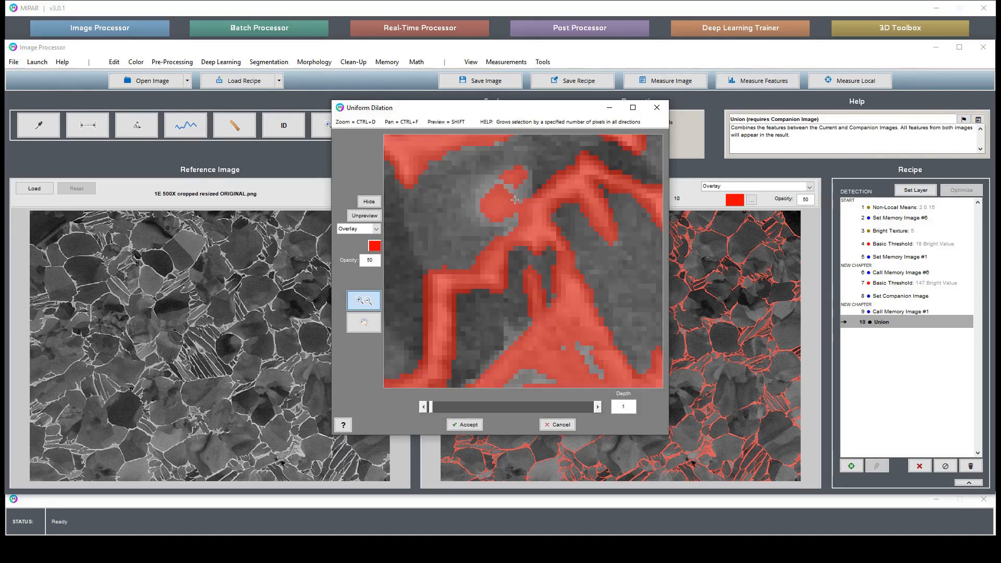
double_click(601, 276)
drag(435, 252, 436, 253)
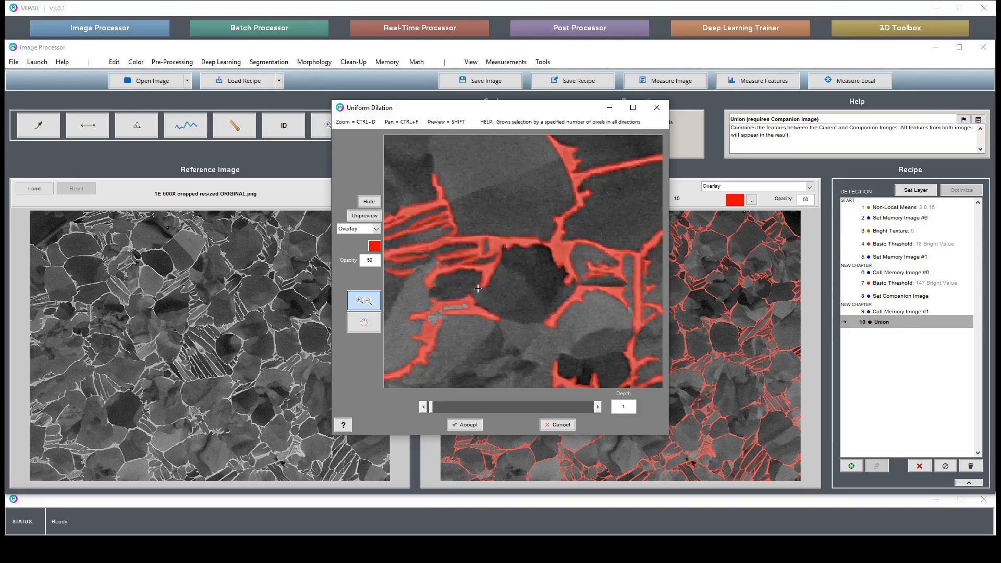
drag(410, 179, 458, 211)
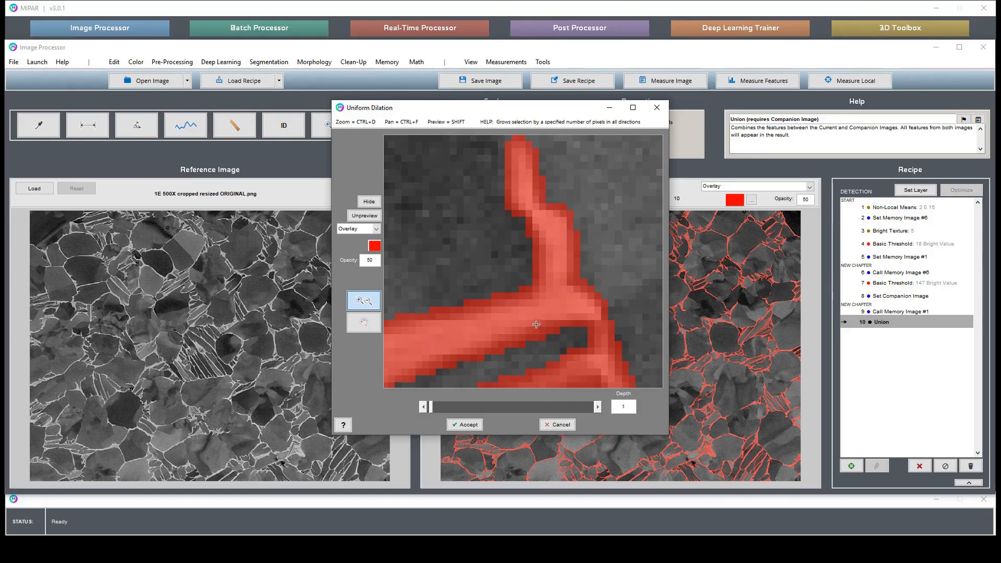
double_click(552, 305)
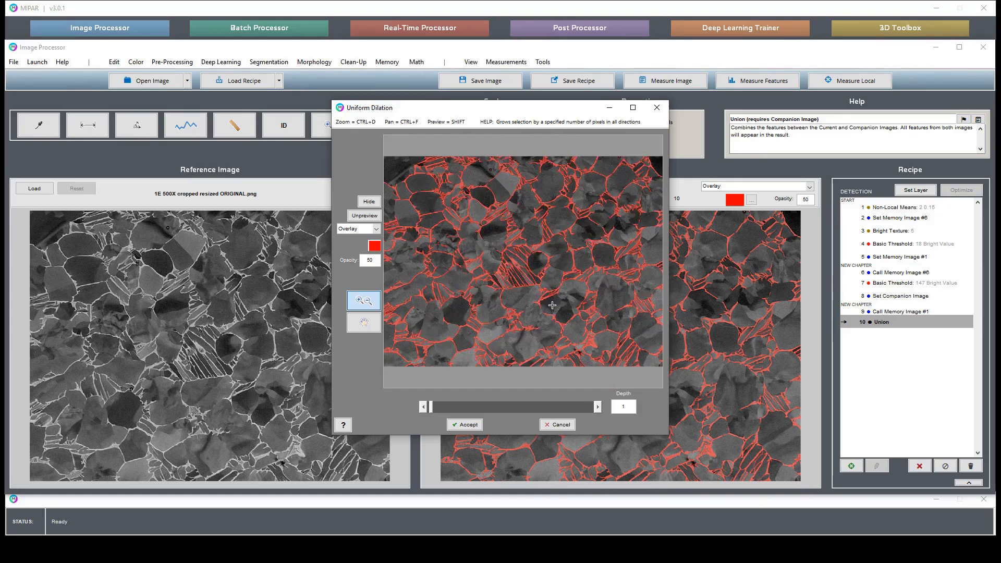
click(467, 425)
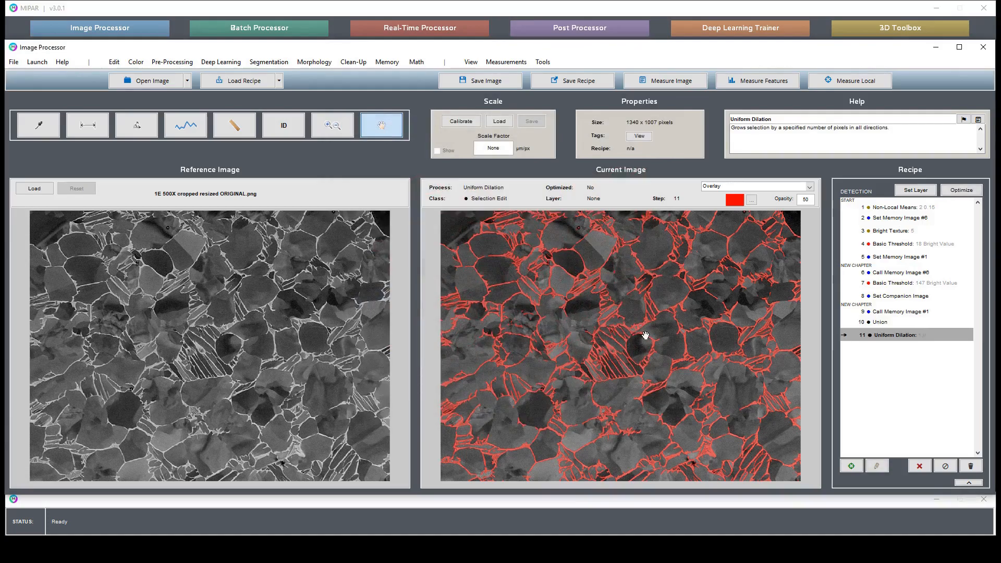
Inspect the dilated boundaries around the striped grain and store the dilated selection as Memory Image #4
click(334, 125)
drag(523, 291, 638, 388)
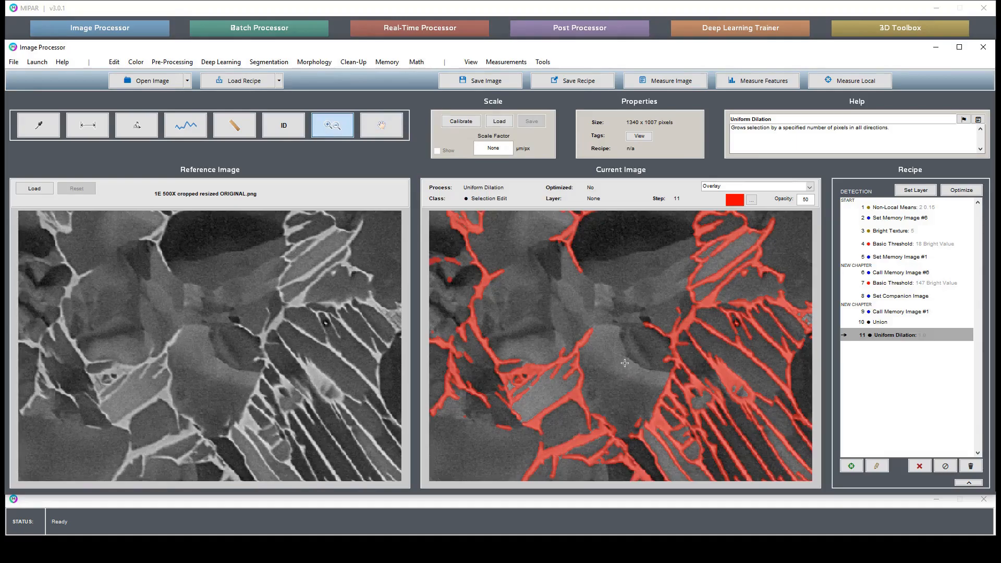
double_click(625, 362)
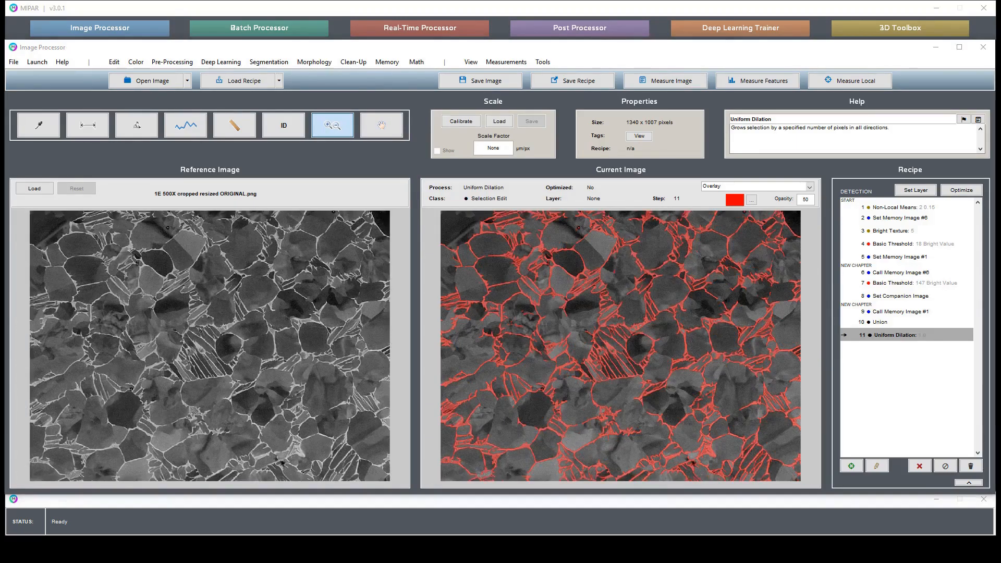
drag(566, 320, 631, 387)
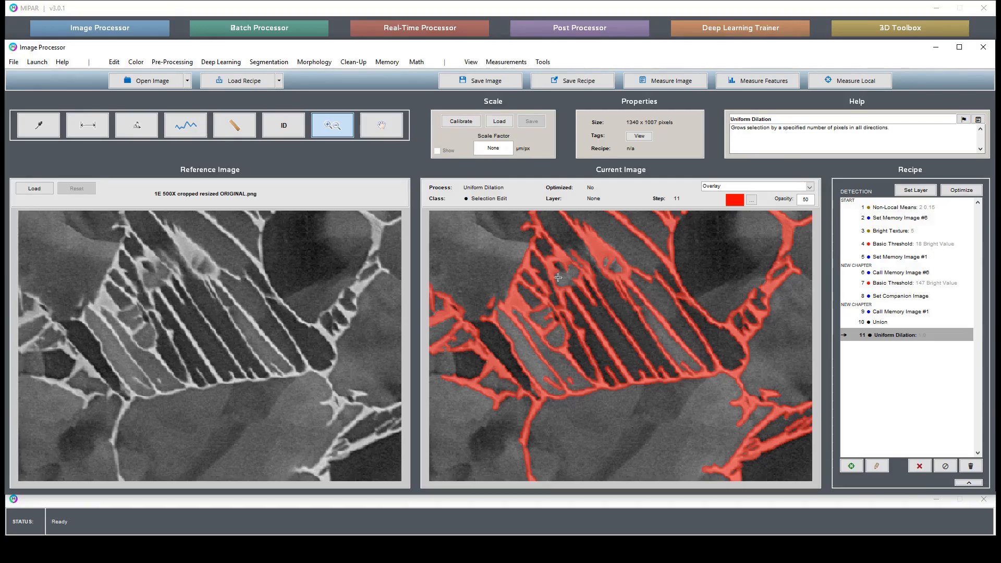
click(392, 67)
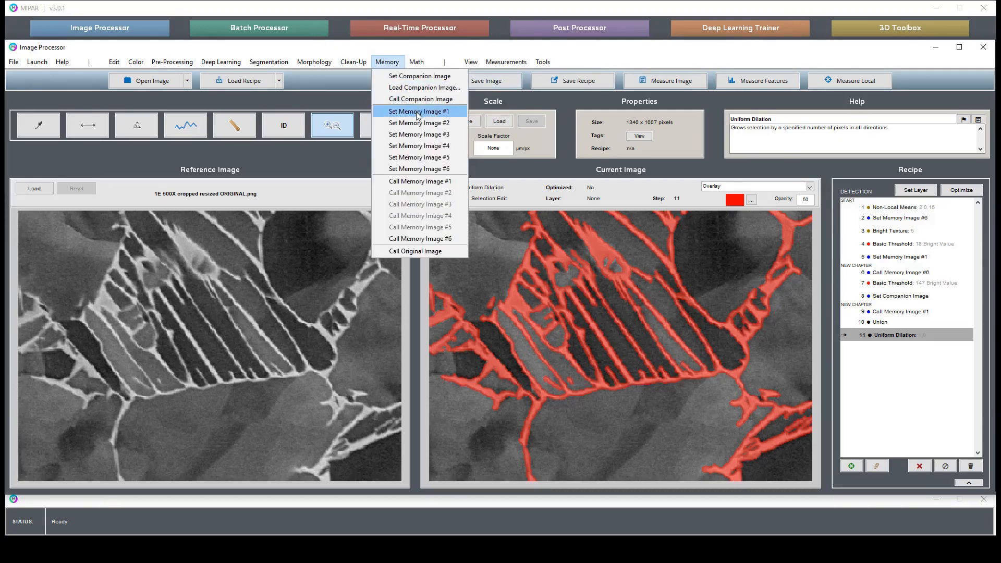
click(425, 144)
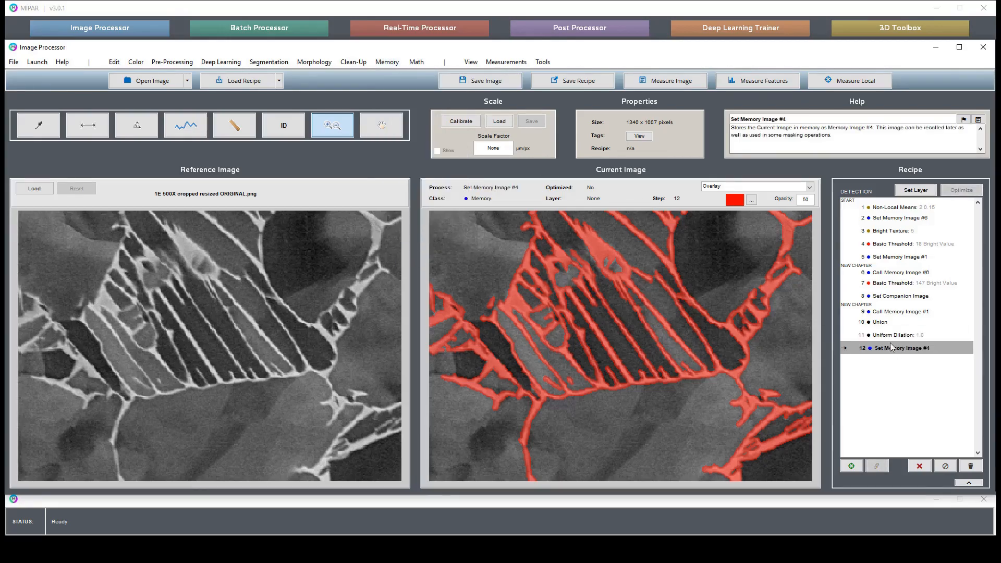
Recall the denoised grayscale micrograph from Memory Image #6 as the current image
click(266, 65)
click(266, 65)
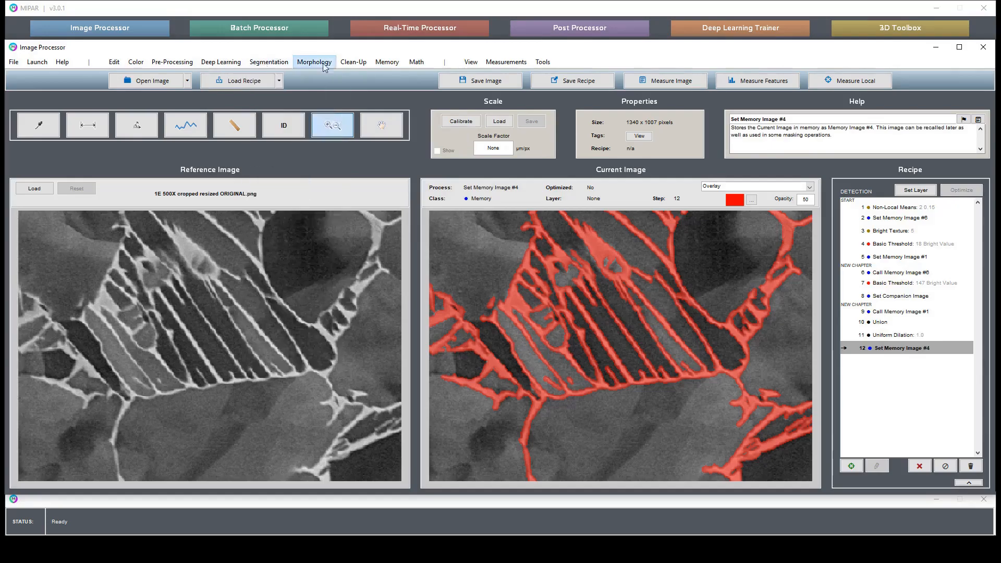
click(387, 62)
click(412, 239)
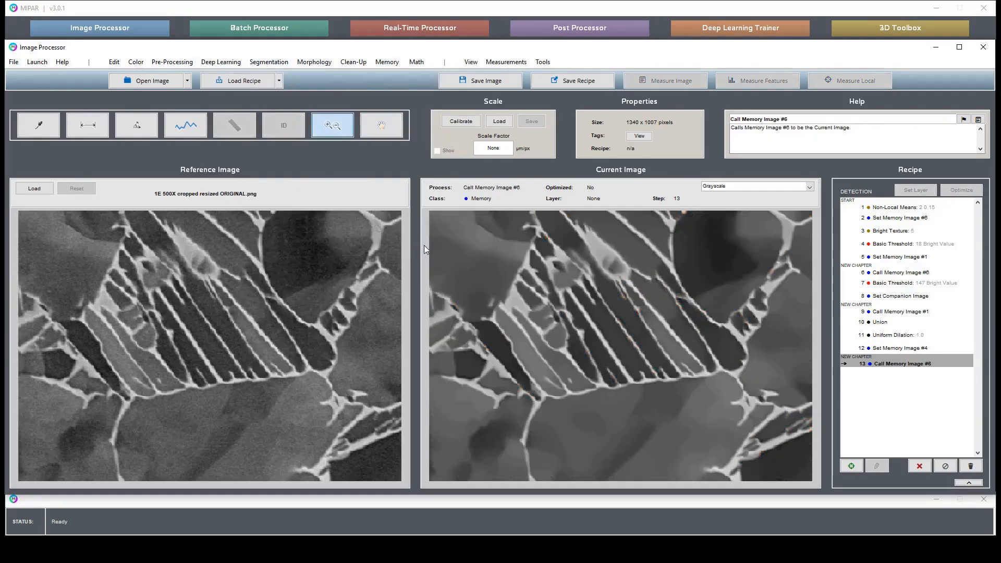
Start an Adaptive Threshold masked by Memory Image #4, selecting Bright pixels at 100 percent
click(269, 62)
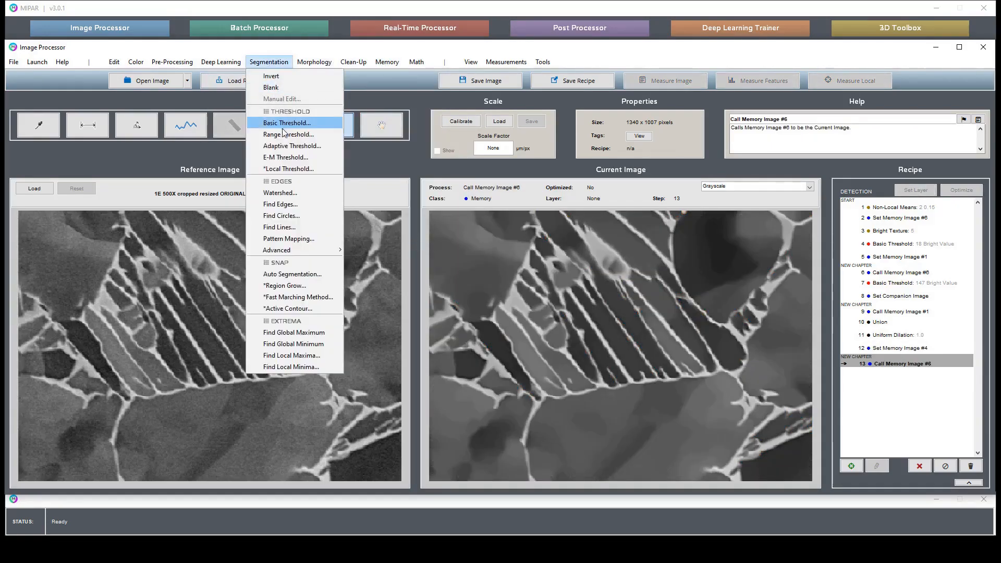
click(283, 145)
click(427, 311)
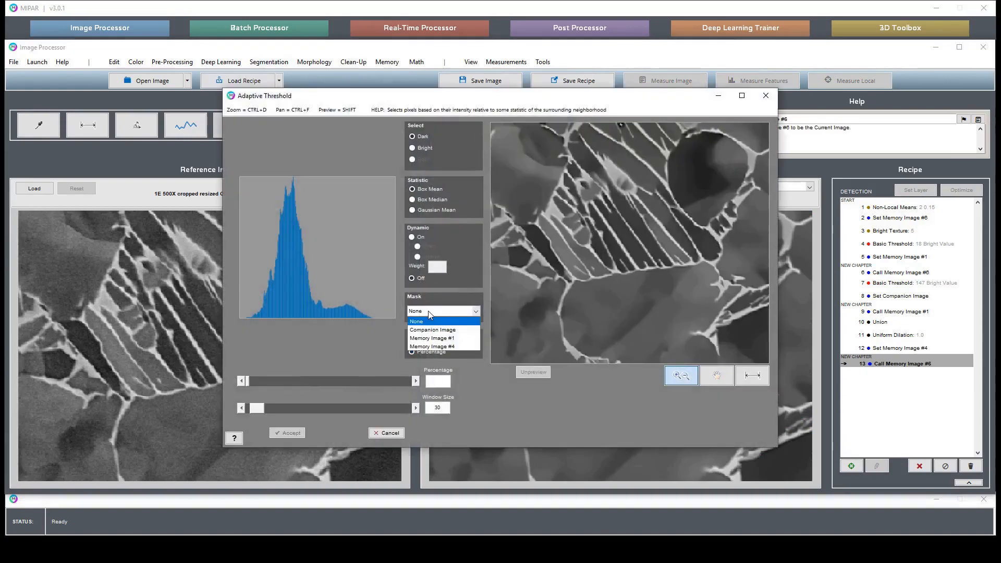
click(436, 346)
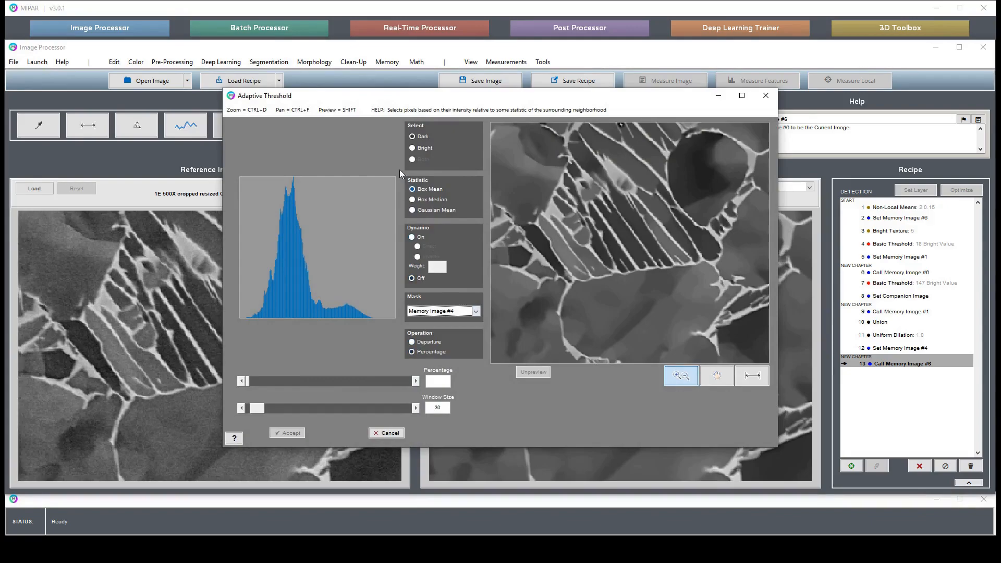
click(412, 149)
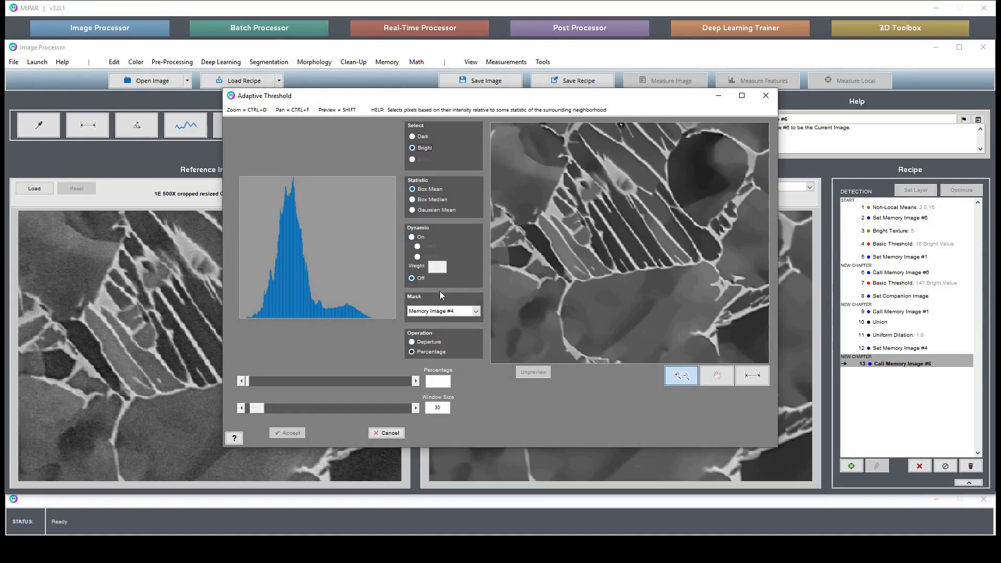
text(100)
key(Return)
Tune the Adaptive Threshold percentage to about 83 while checking the boundaries within the striped grain
key(ctrl+f)
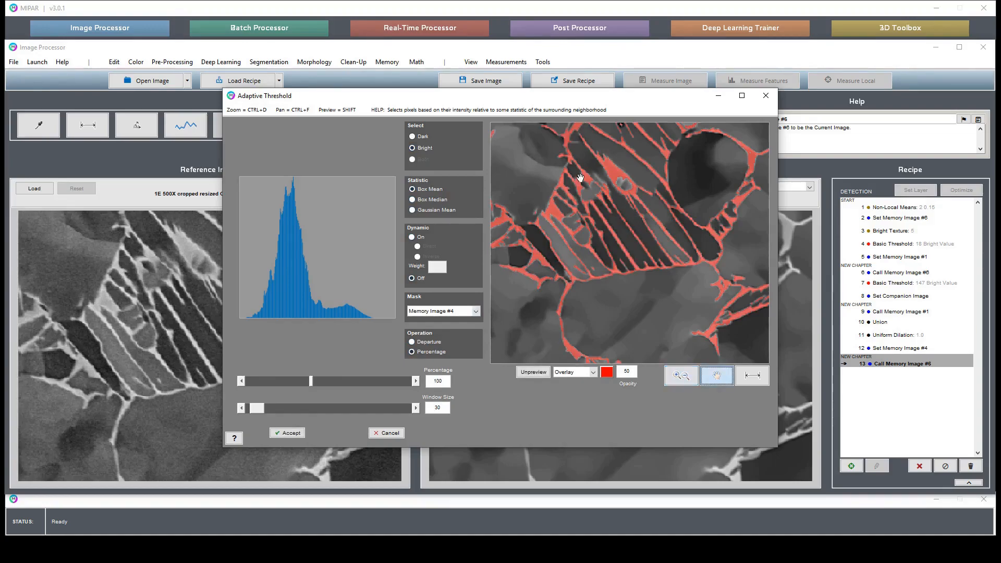
drag(580, 177, 603, 224)
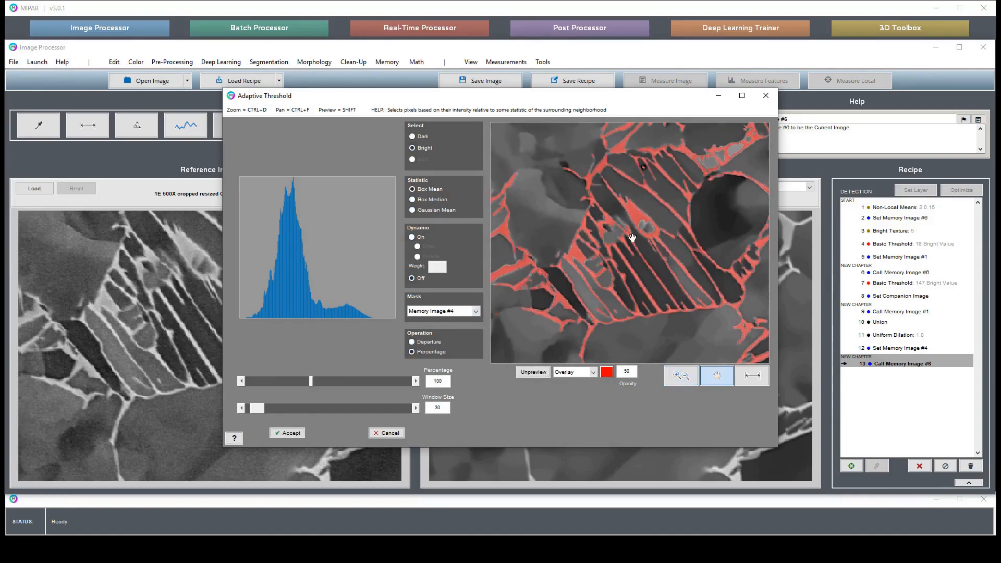
drag(311, 382, 254, 389)
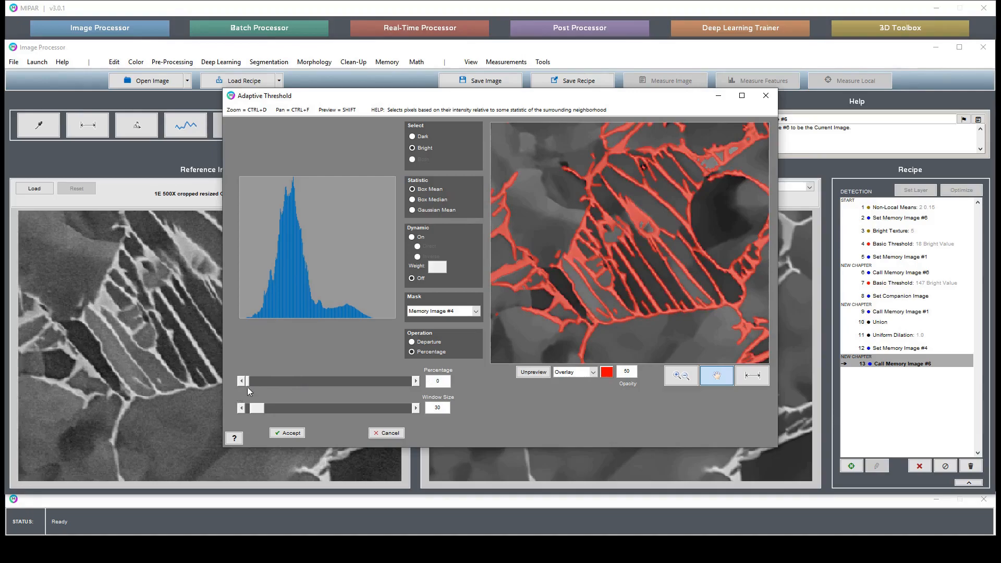
drag(270, 378, 290, 372)
click(681, 376)
drag(583, 202, 666, 273)
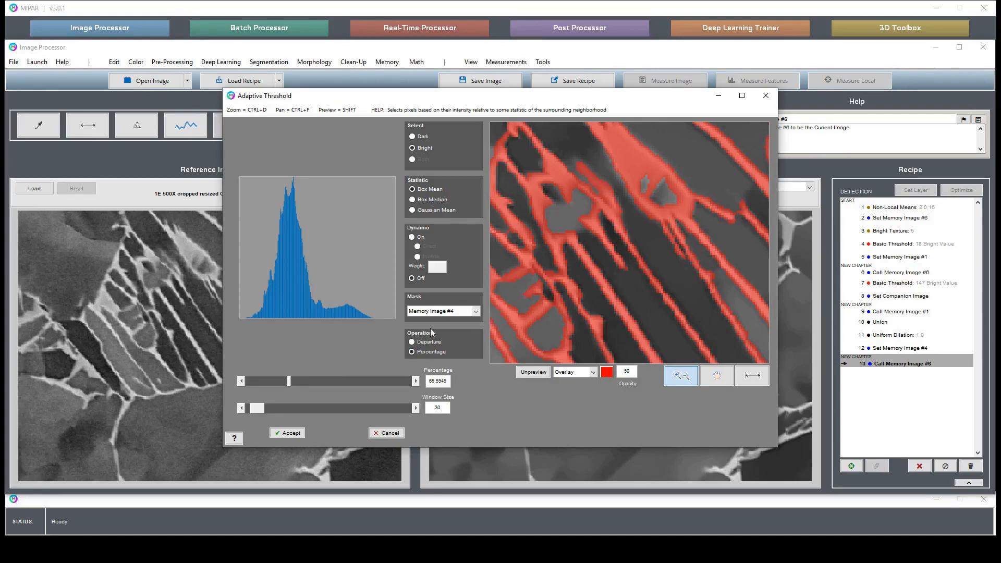
mouse_move(290, 382)
mouse_down()
mouse_move(249, 382)
mouse_move(312, 371)
mouse_move(300, 380)
mouse_up()
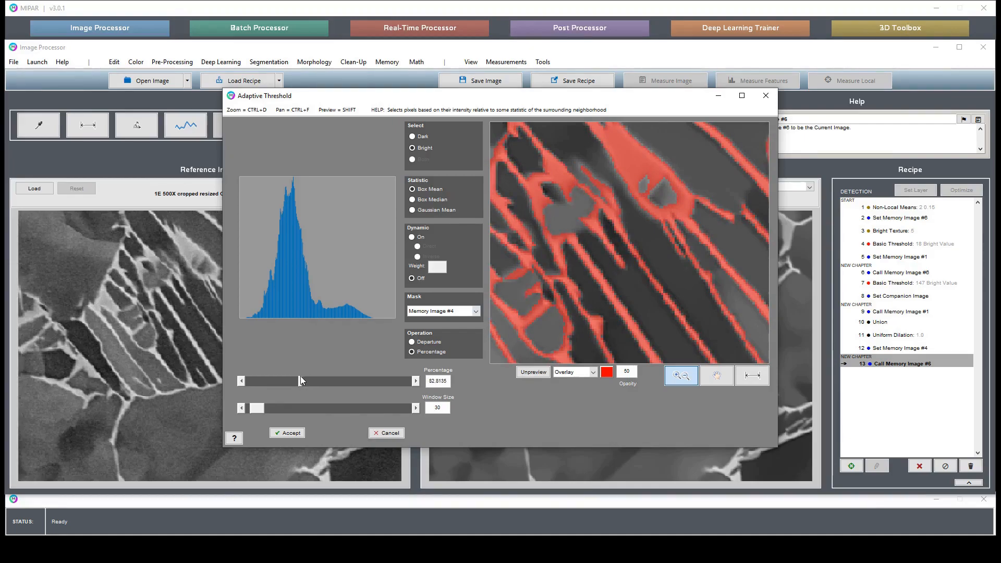
Examine the Adaptive Threshold preview across neighbouring grains for how closely it follows the bright boundaries
key(ctrl+f)
drag(708, 320, 582, 153)
drag(684, 295, 682, 257)
drag(655, 169, 609, 354)
drag(590, 202, 761, 336)
drag(510, 205, 712, 358)
drag(596, 191, 666, 342)
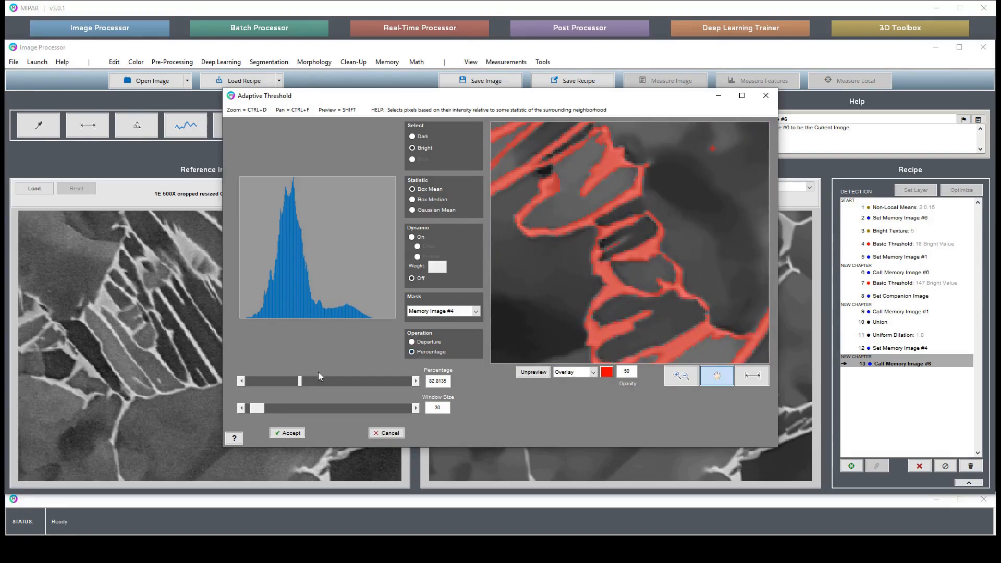
Fine-tune the Adaptive Threshold percentage to about 80 with window size 30 and apply it
drag(300, 382, 297, 383)
double_click(596, 280)
key(ctrl+d)
drag(592, 254, 666, 322)
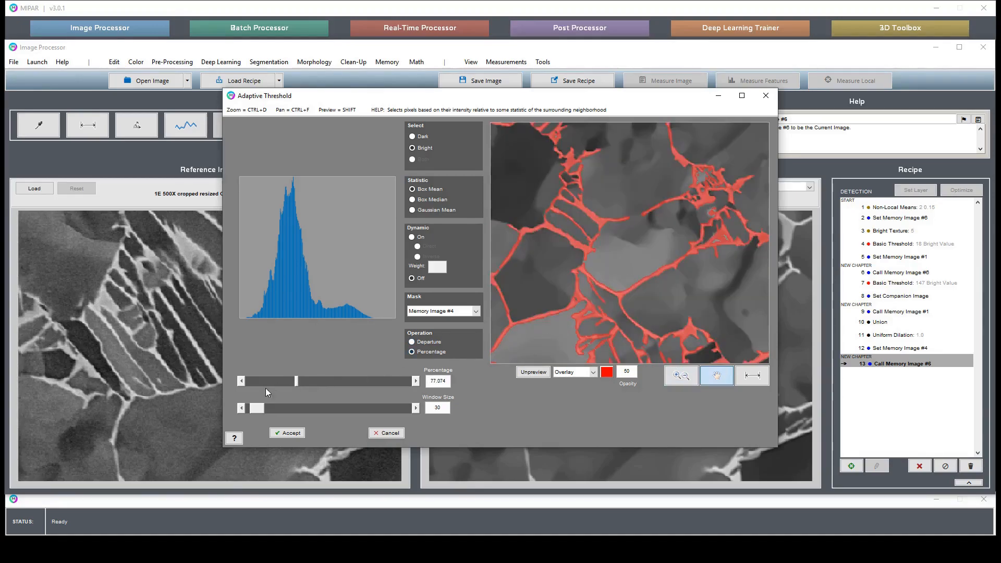
drag(297, 381, 298, 380)
click(289, 433)
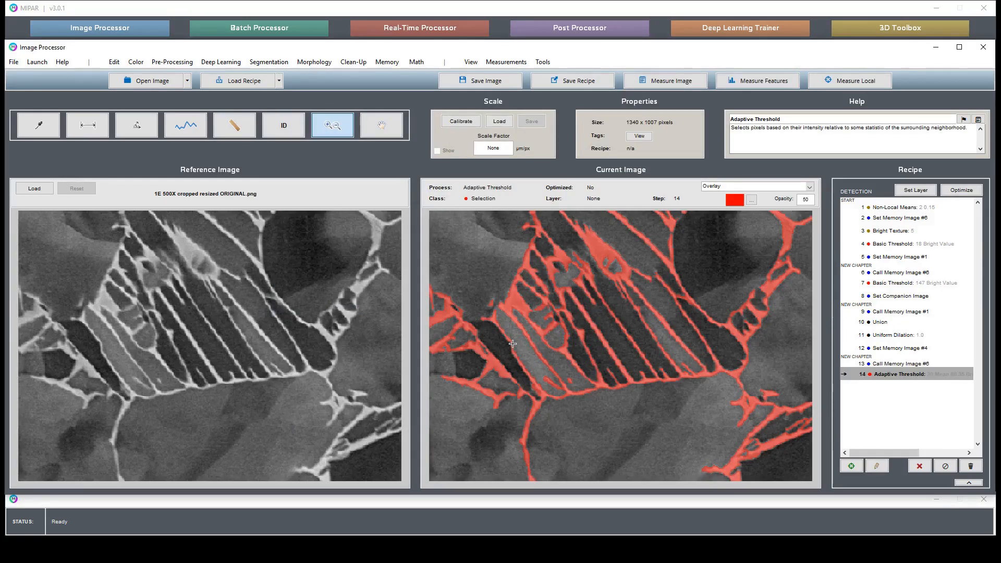
Inspect the Adaptive Threshold selection around the mottled grain and store it as Memory Image #3
click(381, 126)
drag(469, 234, 674, 494)
drag(598, 402, 713, 314)
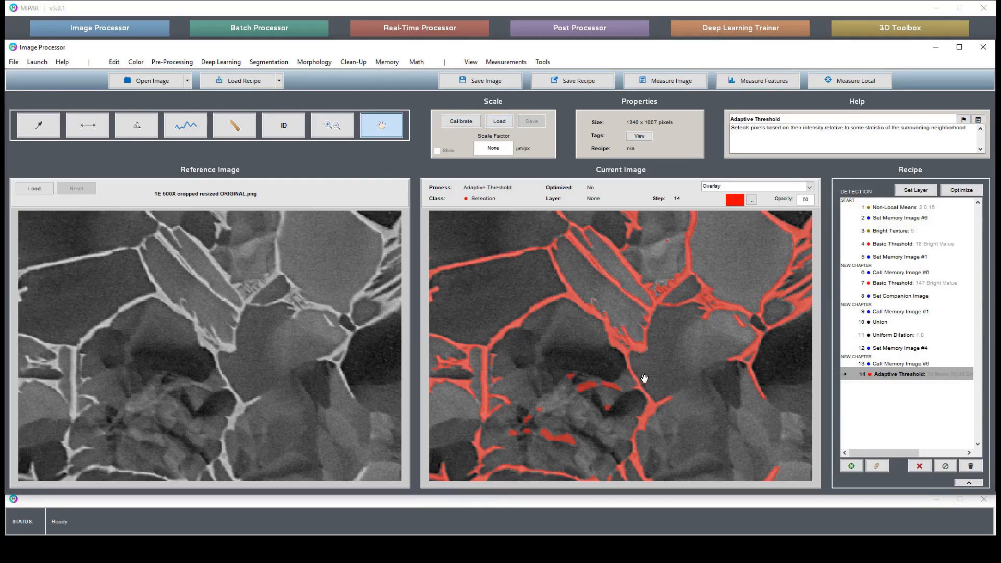
click(387, 61)
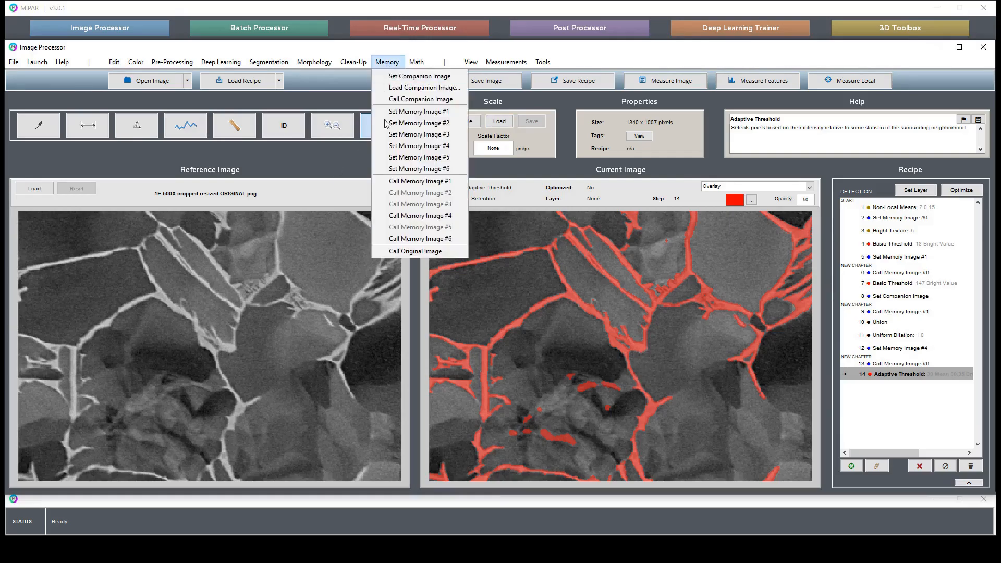
click(437, 138)
Recall the original image and set it as the Companion Image
click(386, 61)
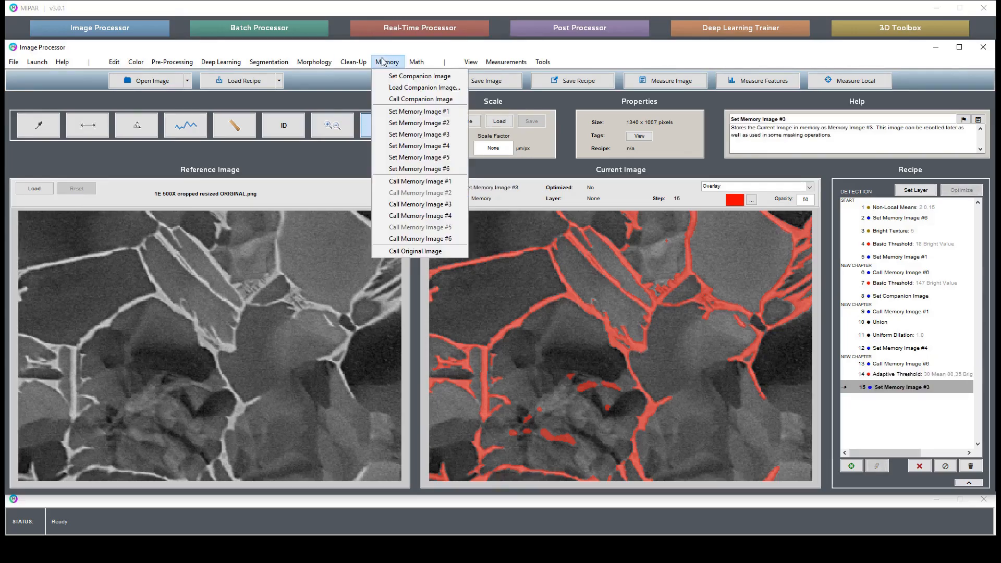
click(412, 251)
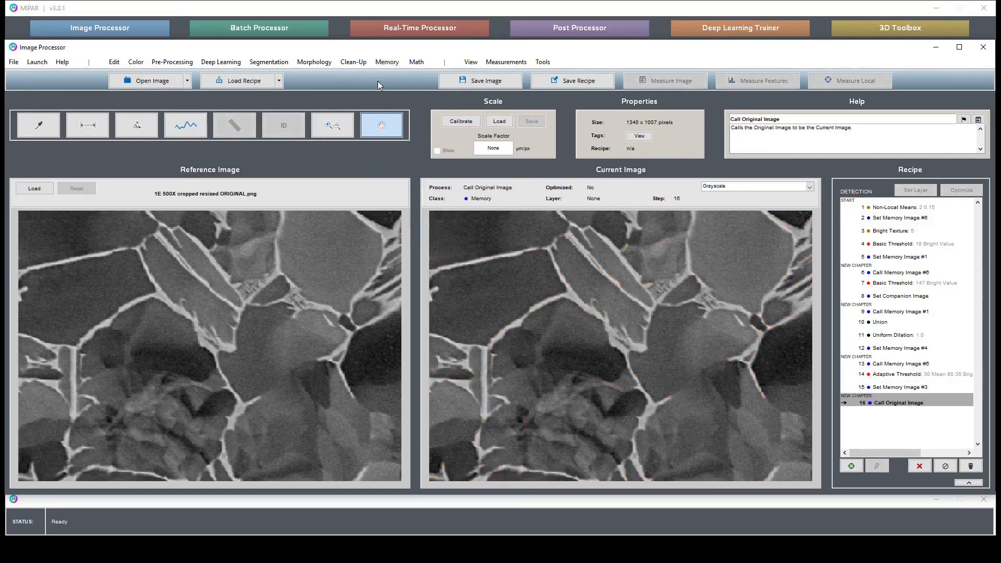
click(387, 61)
click(391, 74)
Recall Memory Image #3 as the current image and open Reject Features for it
click(387, 62)
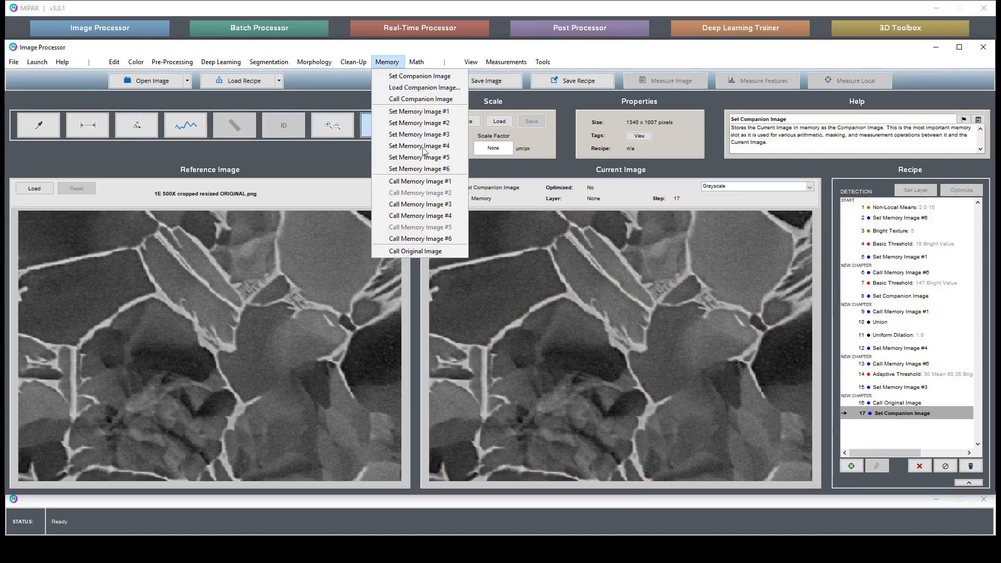
click(447, 209)
click(313, 62)
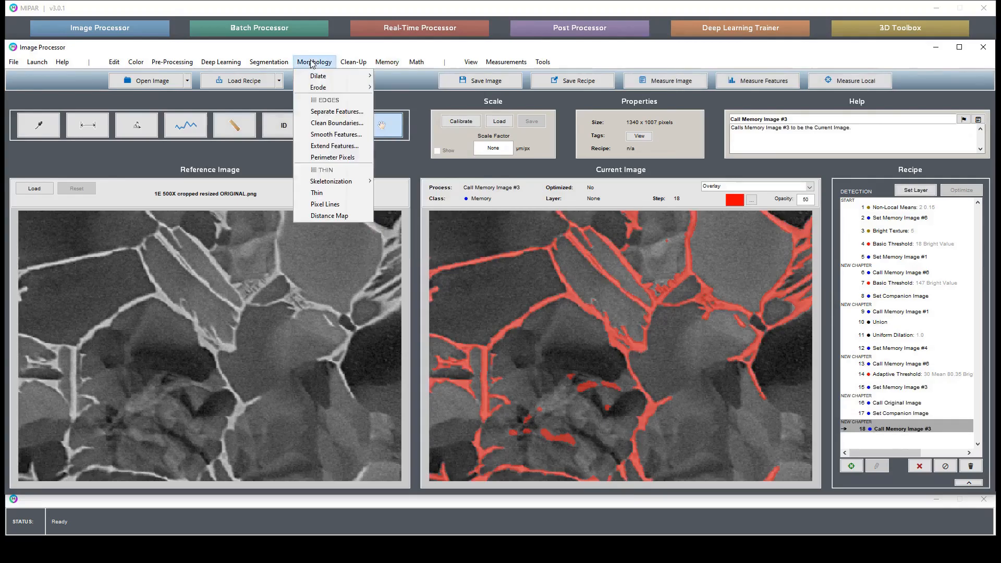
mouse_move(346, 66)
click(359, 87)
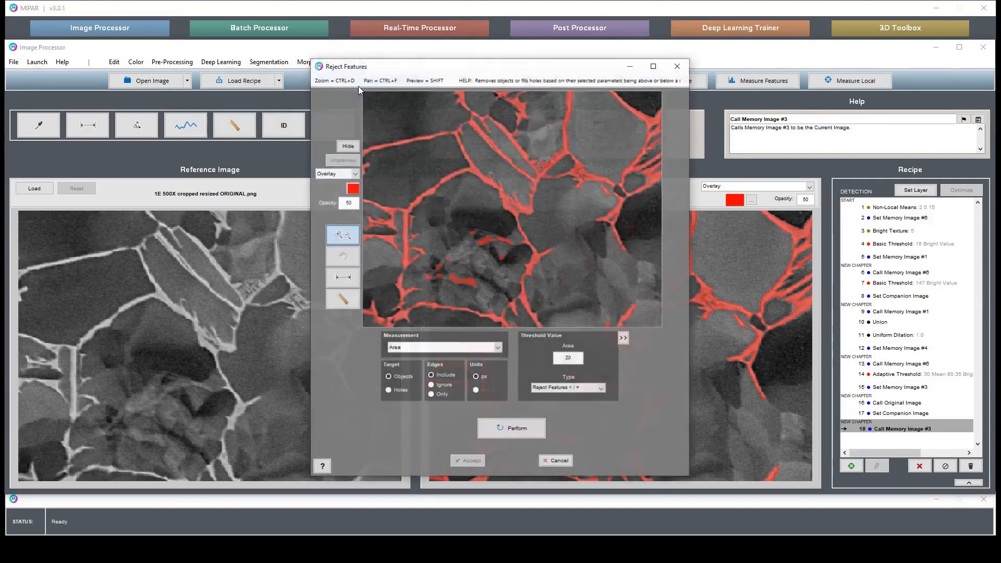
Sample the elongated false patch in the mottled grain and set the Reject Features measurement to Intensity Mean
click(343, 299)
click(457, 282)
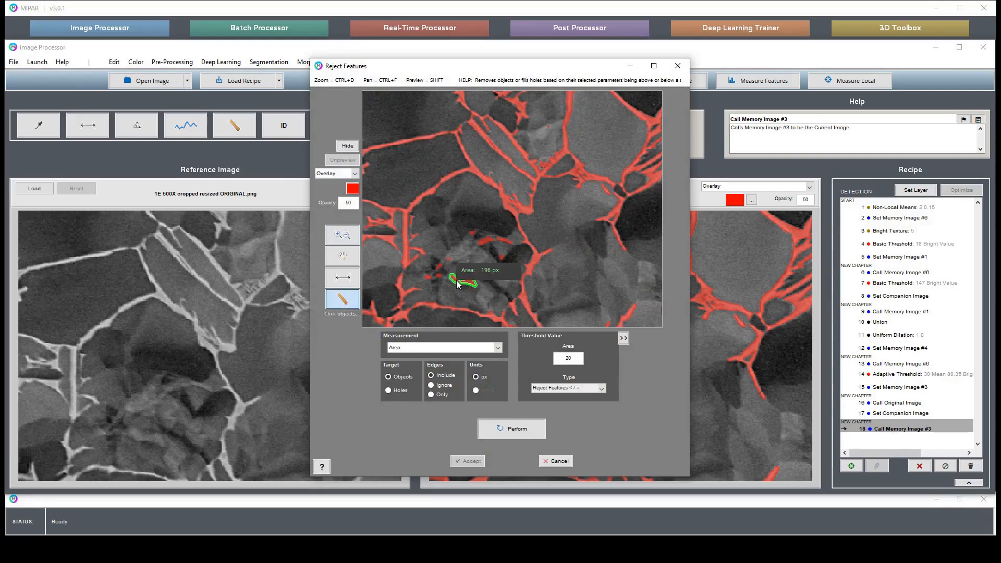
click(395, 349)
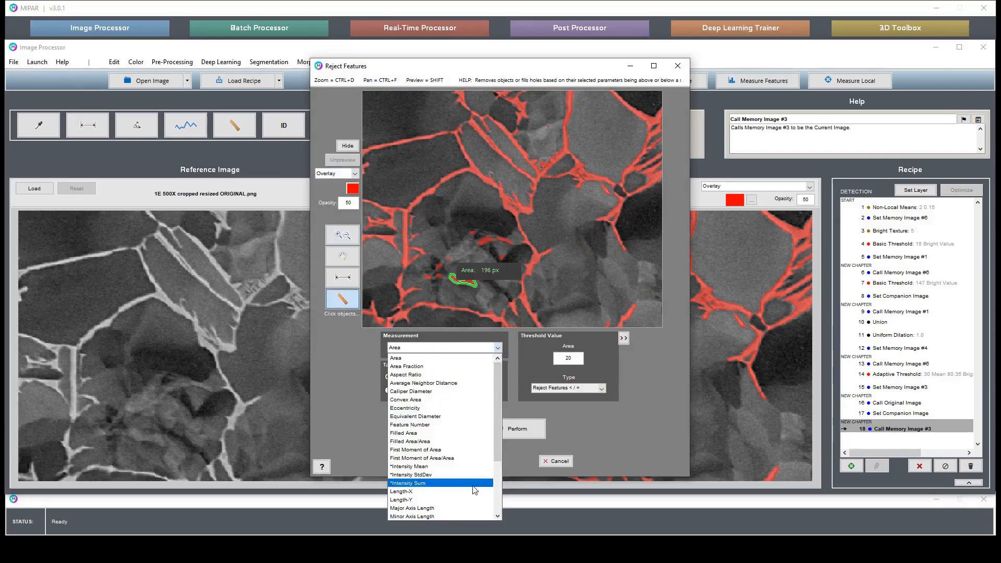
click(469, 466)
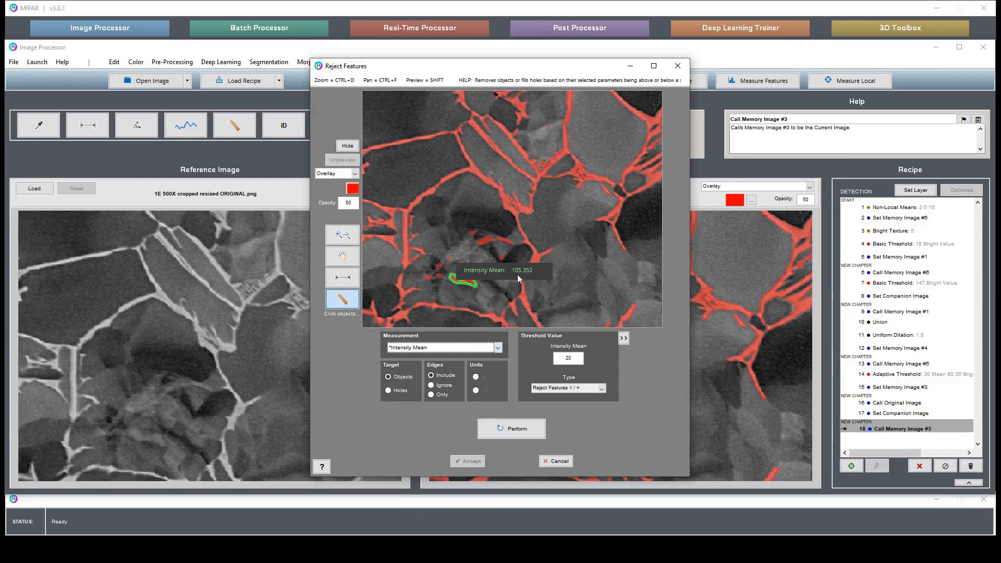
Measure the mean intensity of two more false patches in the mottled grain and of two real boundary networks
click(485, 242)
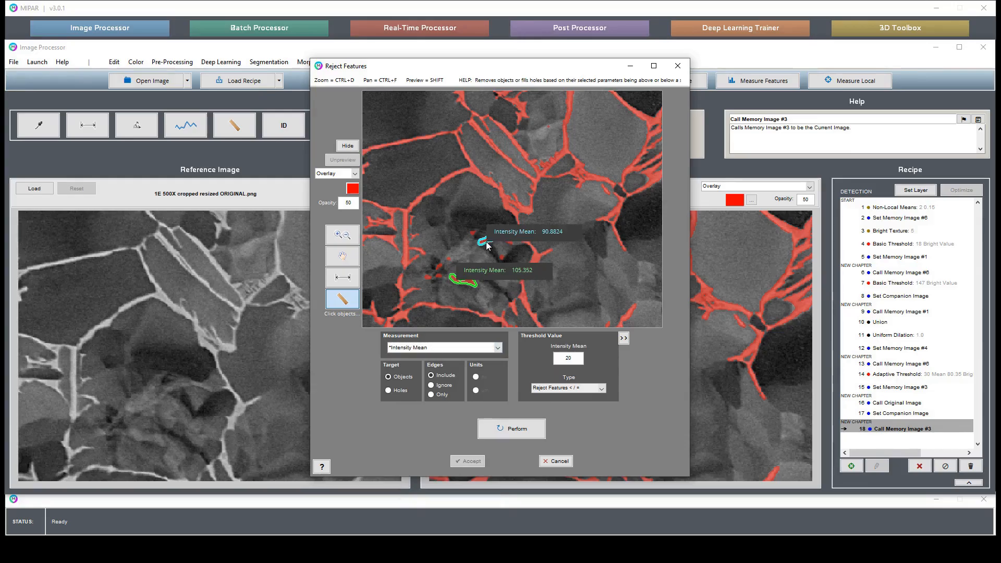
click(427, 277)
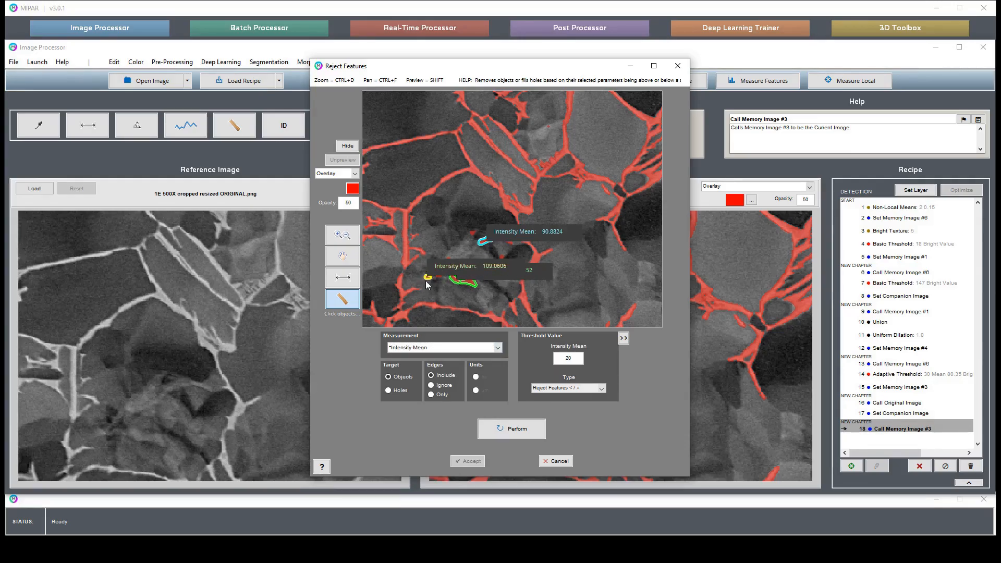
click(516, 145)
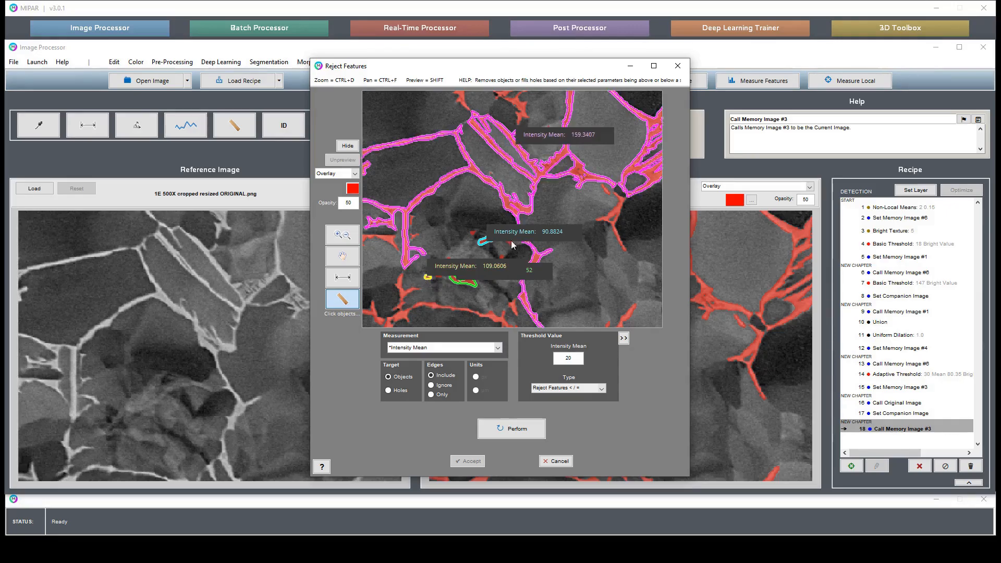
click(395, 308)
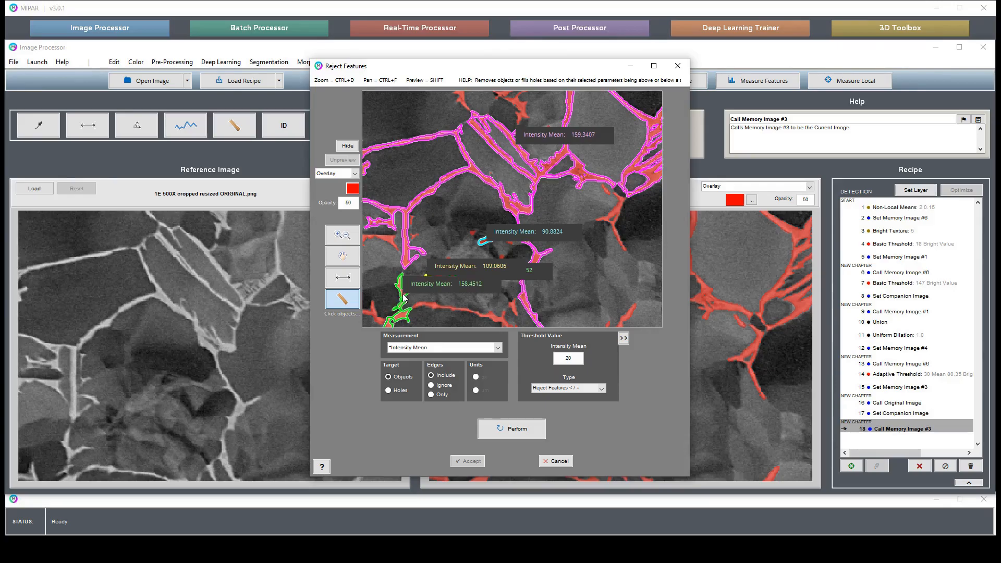
Measure the mean intensity of a small isolated fragment in a neighbouring region of the micrograph
key(ctrl+d)
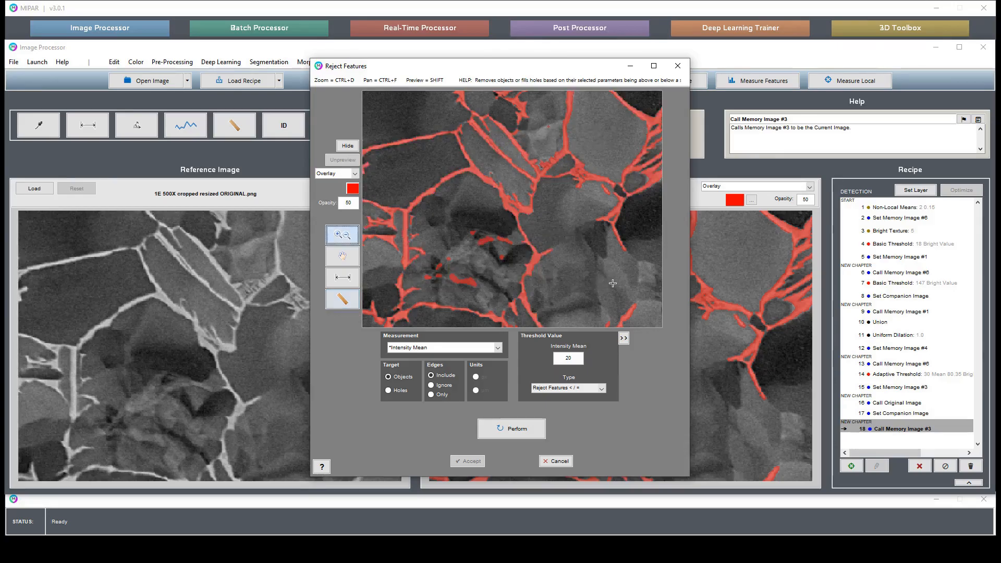
key(ctrl+f)
drag(620, 287, 528, 175)
drag(490, 247, 563, 243)
key(ctrl+d)
key(ctrl+d)
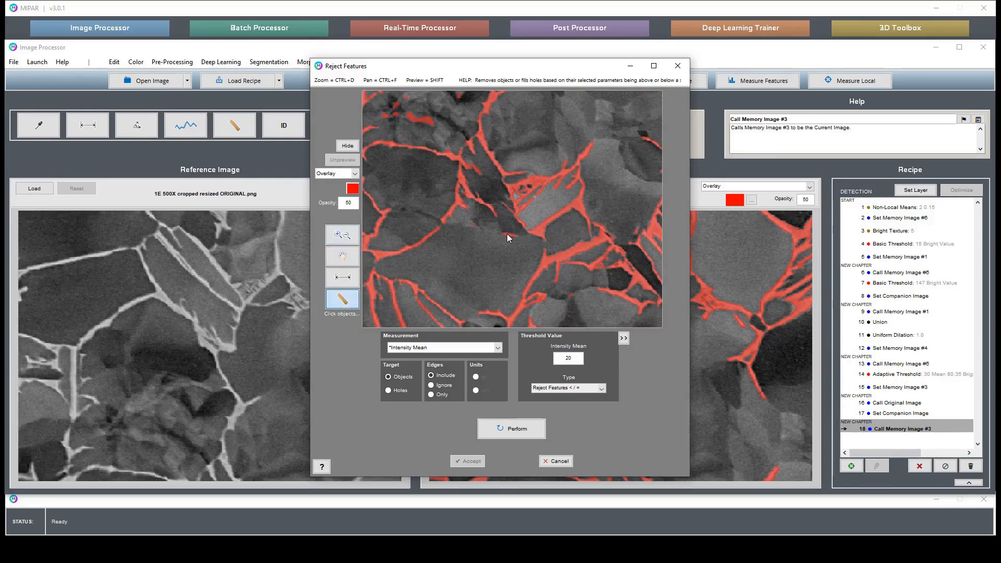
click(507, 234)
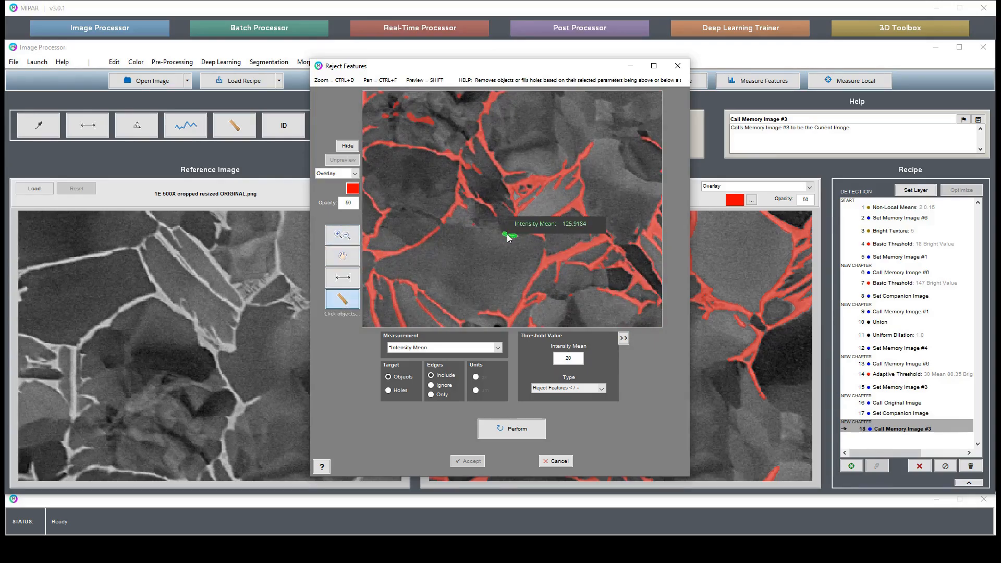
click(571, 295)
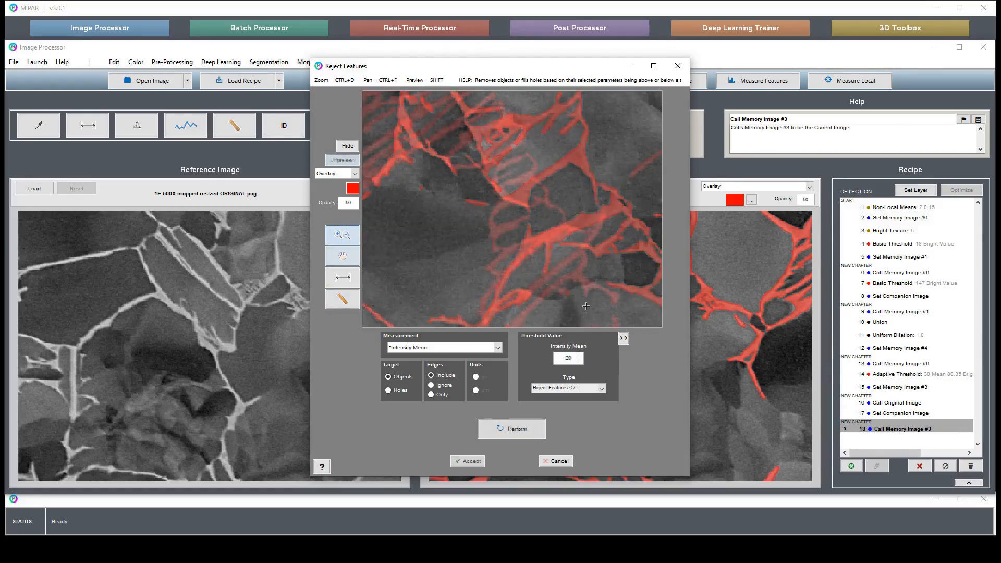
Set the Intensity Mean rejection threshold to 125 and compare the selection with and without the preview
double_click(560, 358)
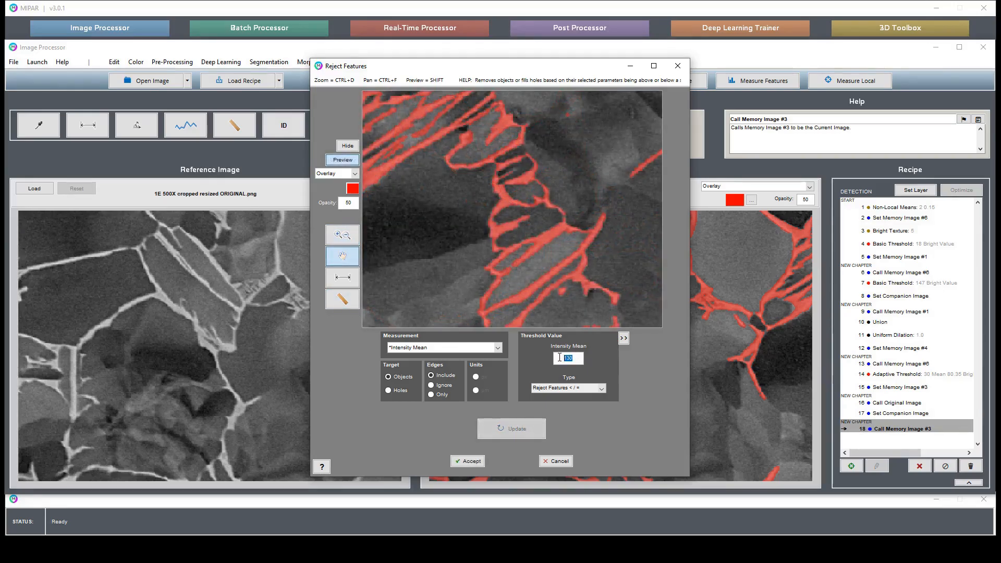
text(125)
key(Return)
key(shift)
Examine the rejection preview across several regions for false patches remaining and real boundaries lost
click(355, 298)
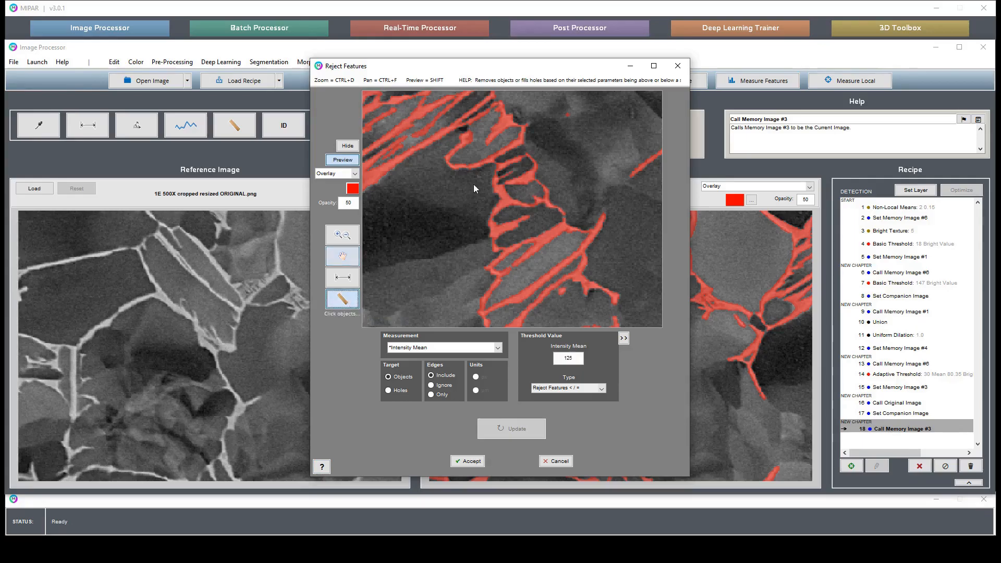
click(504, 178)
key(ctrl+f)
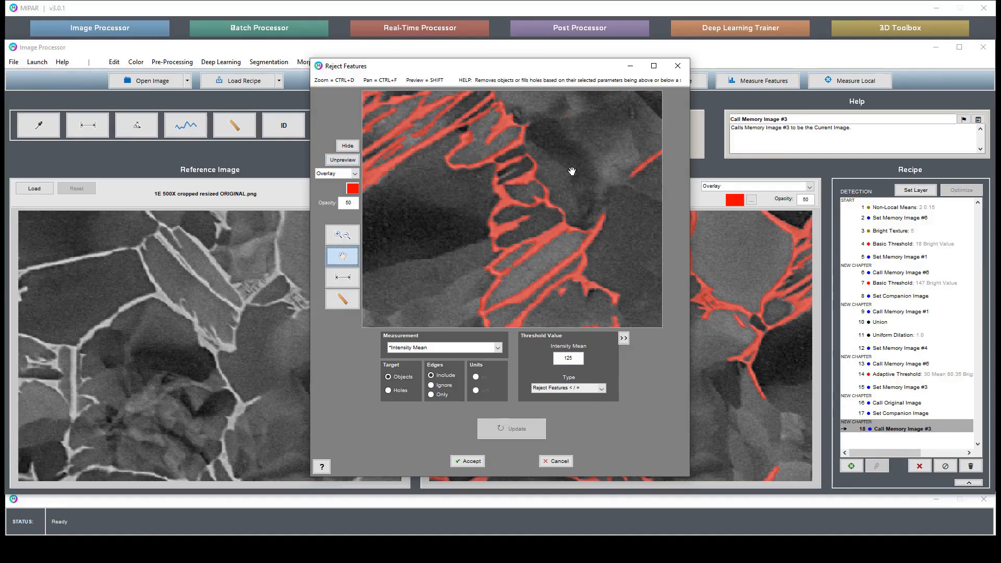
drag(571, 262, 533, 130)
drag(518, 261, 554, 150)
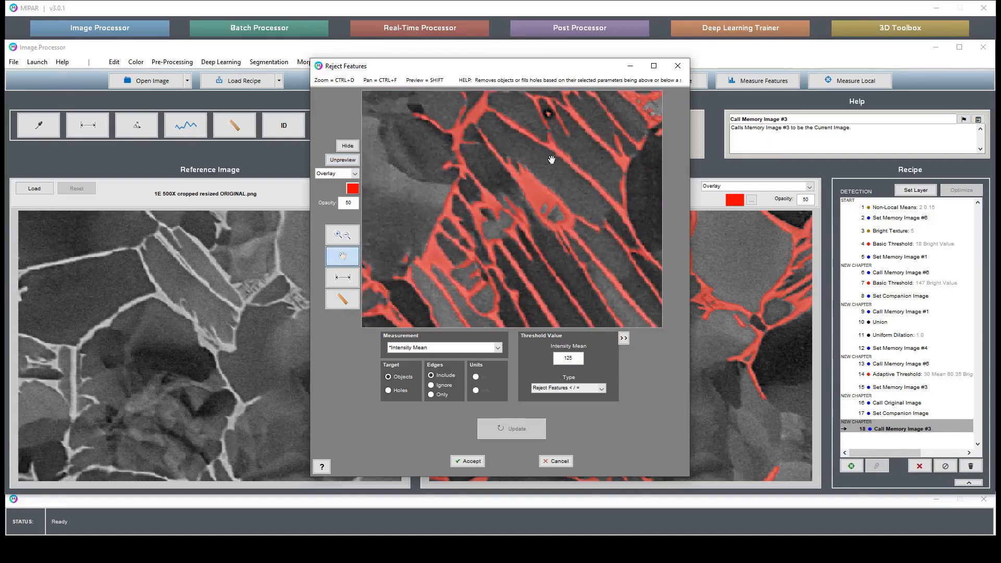
drag(461, 245, 588, 148)
mouse_move(492, 219)
mouse_down()
mouse_move(584, 193)
mouse_move(590, 208)
mouse_move(652, 131)
mouse_up()
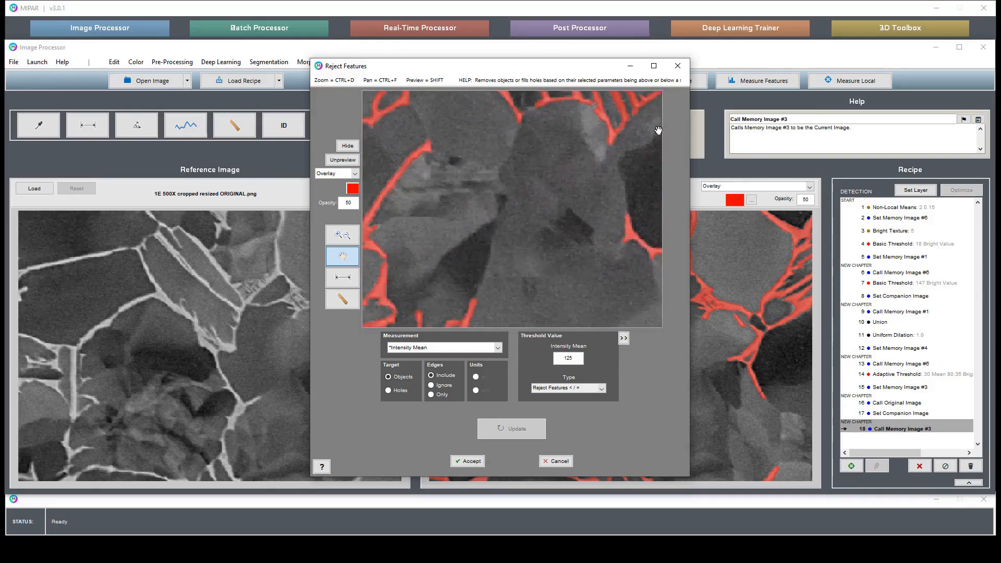
drag(512, 237, 579, 123)
mouse_move(598, 255)
mouse_down()
mouse_move(599, 204)
mouse_move(554, 145)
mouse_move(360, 183)
mouse_up()
drag(625, 223, 478, 265)
drag(552, 163, 543, 283)
drag(607, 173, 382, 72)
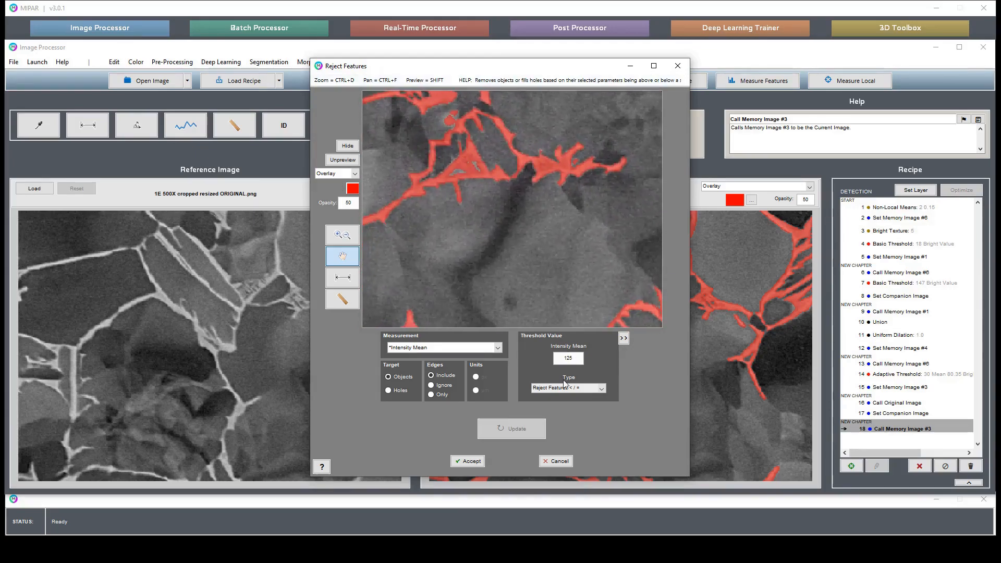
Apply the Reject Features operation and fit the whole micrograph in view
click(462, 461)
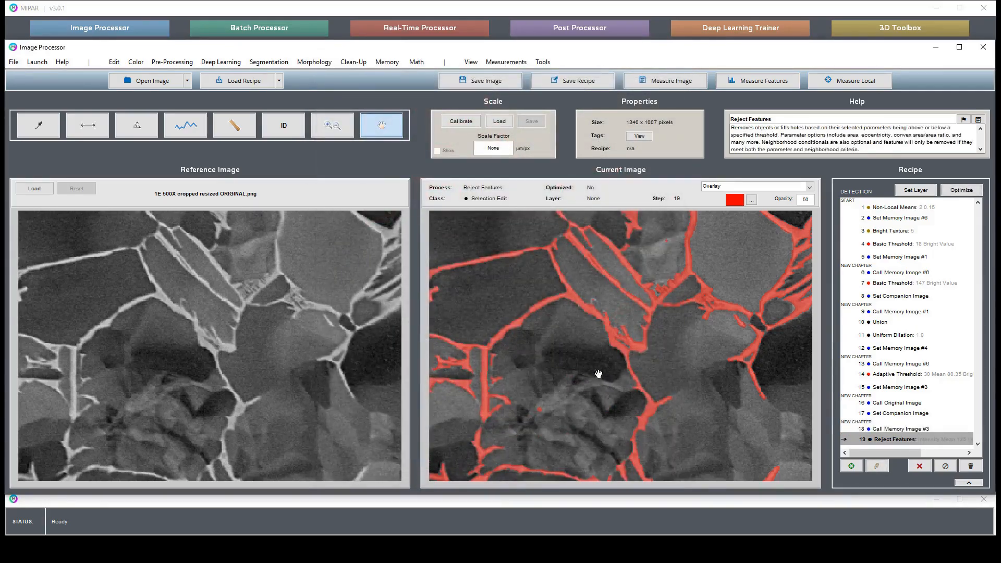
double_click(569, 323)
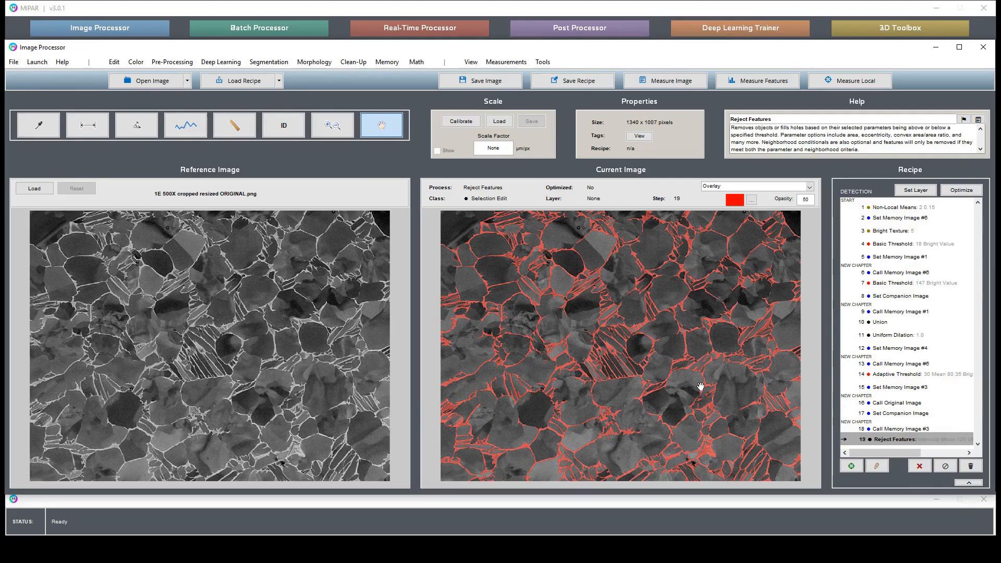
Review the recipe's sequence of operations, from Union through the memory image steps to Reject Features
drag(898, 207, 917, 430)
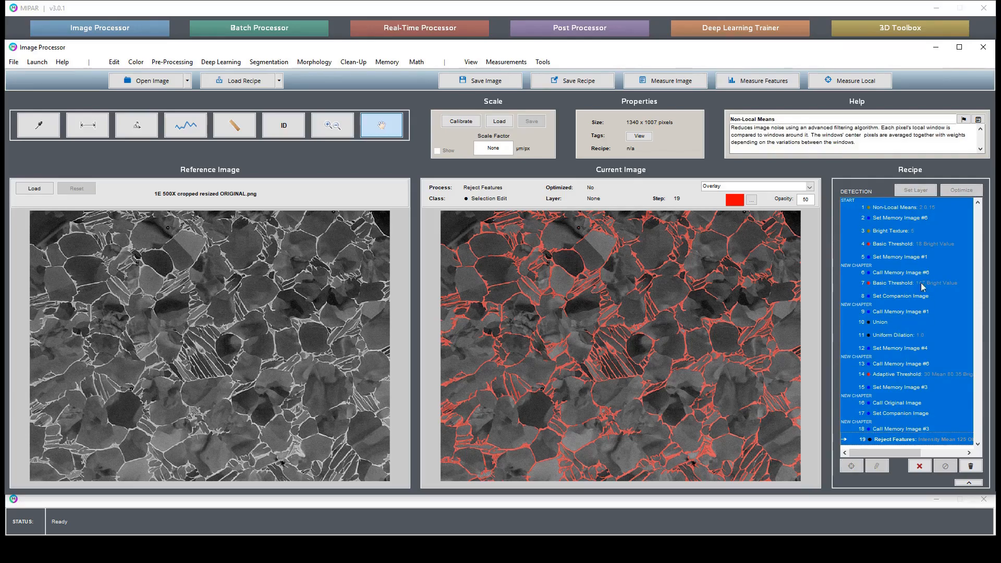
click(944, 327)
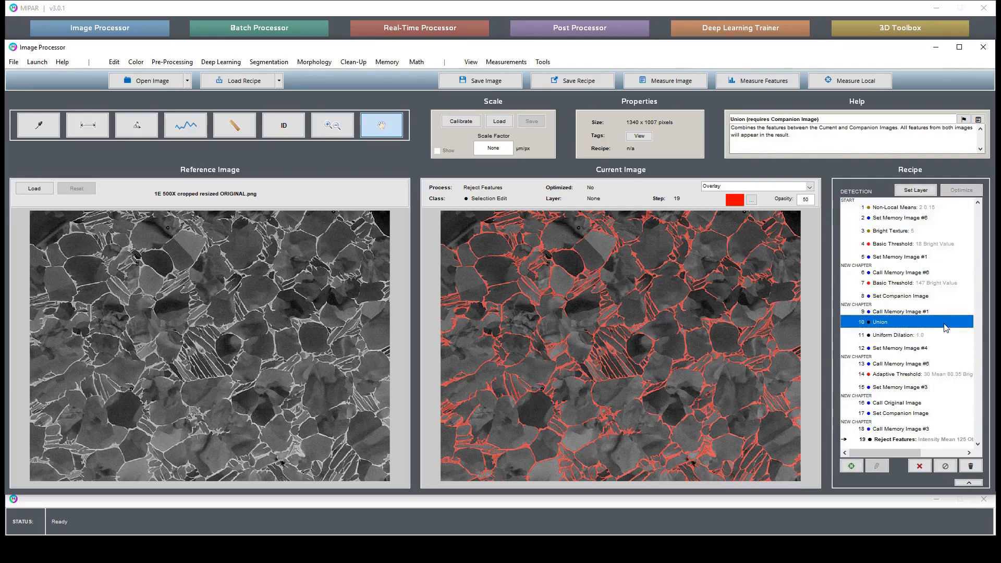
click(919, 353)
click(921, 365)
click(920, 387)
click(916, 430)
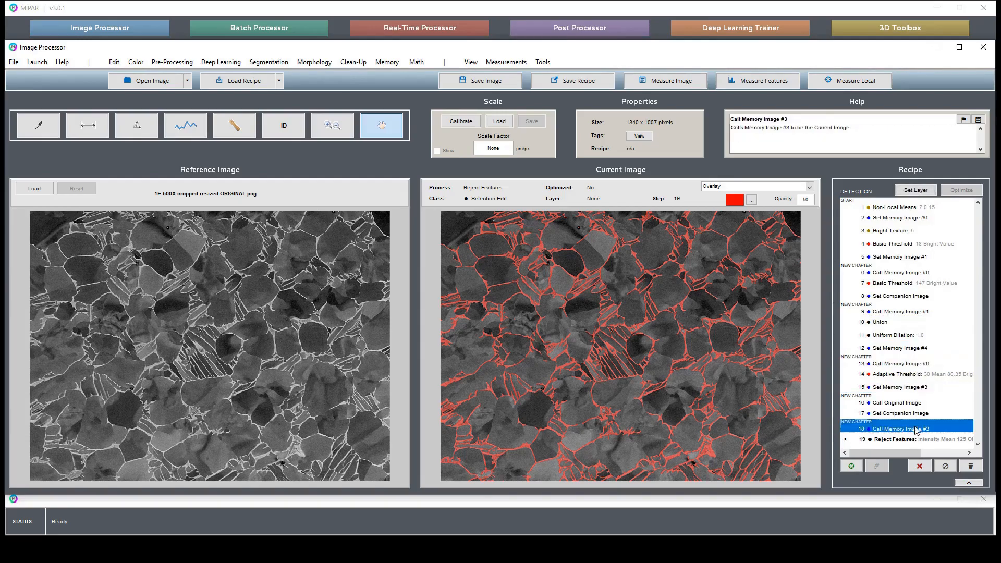
click(925, 339)
click(925, 349)
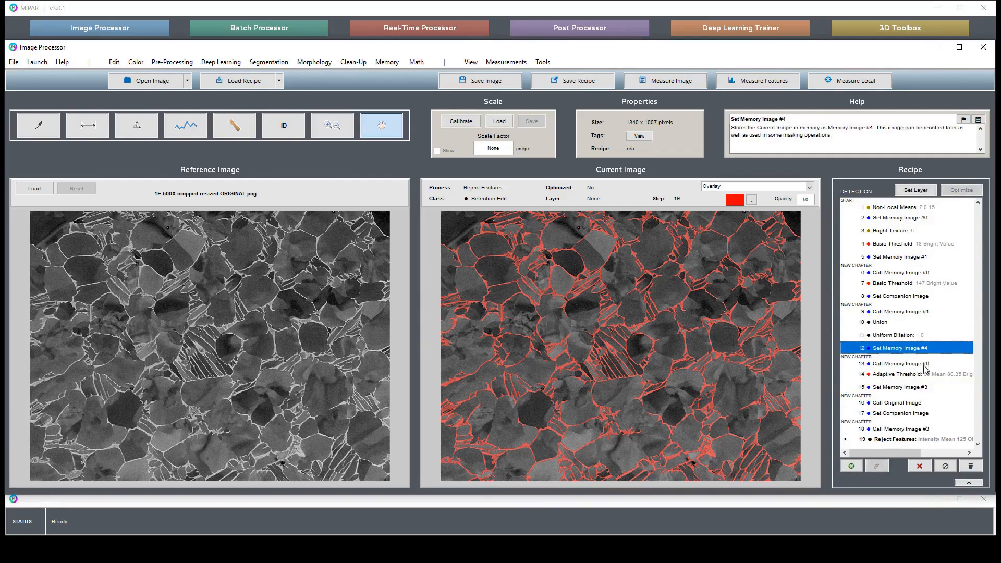
click(925, 364)
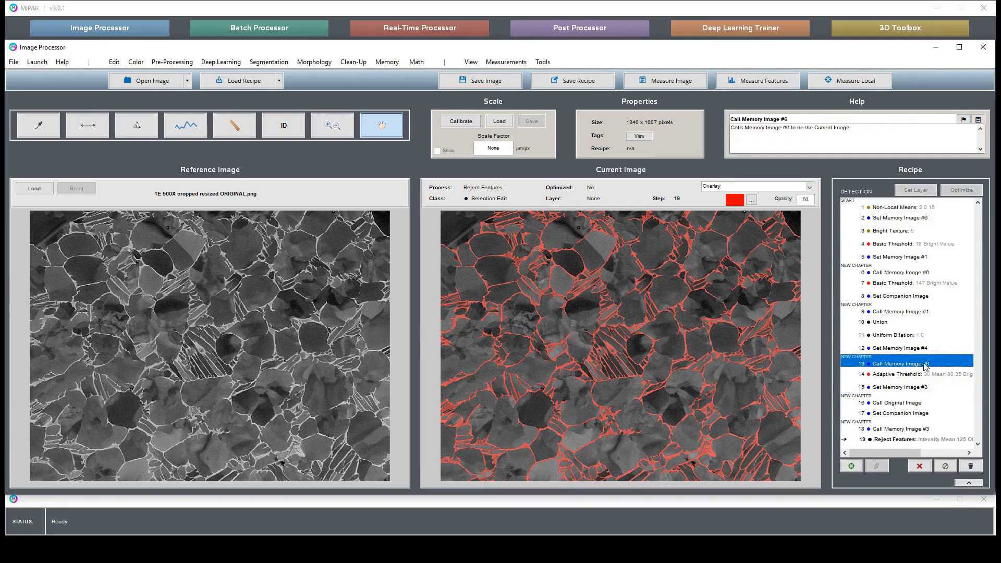
Show the recipe results at the Set Memory Image #1 and Call Memory Image #1 steps
click(904, 259)
double_click(903, 257)
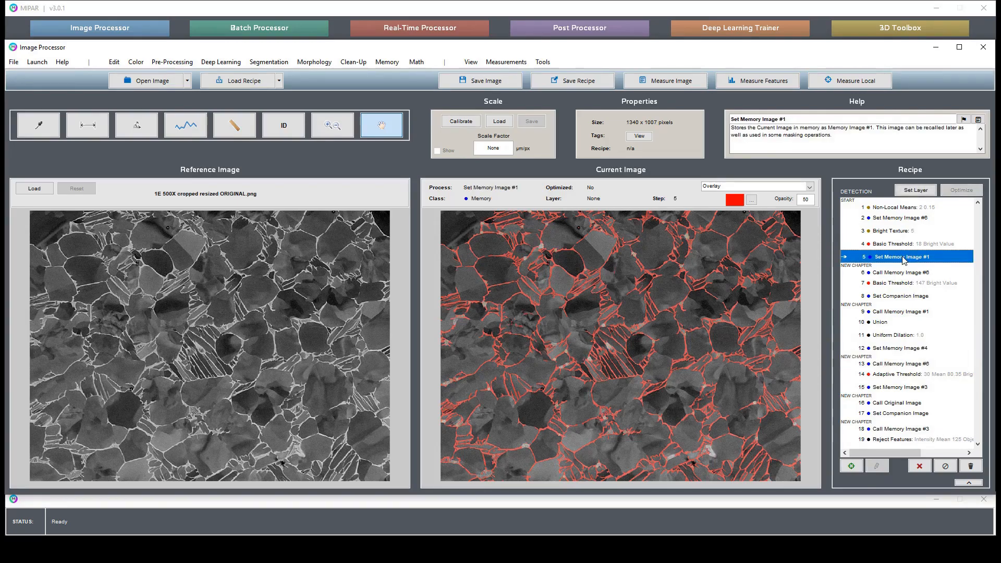
double_click(915, 313)
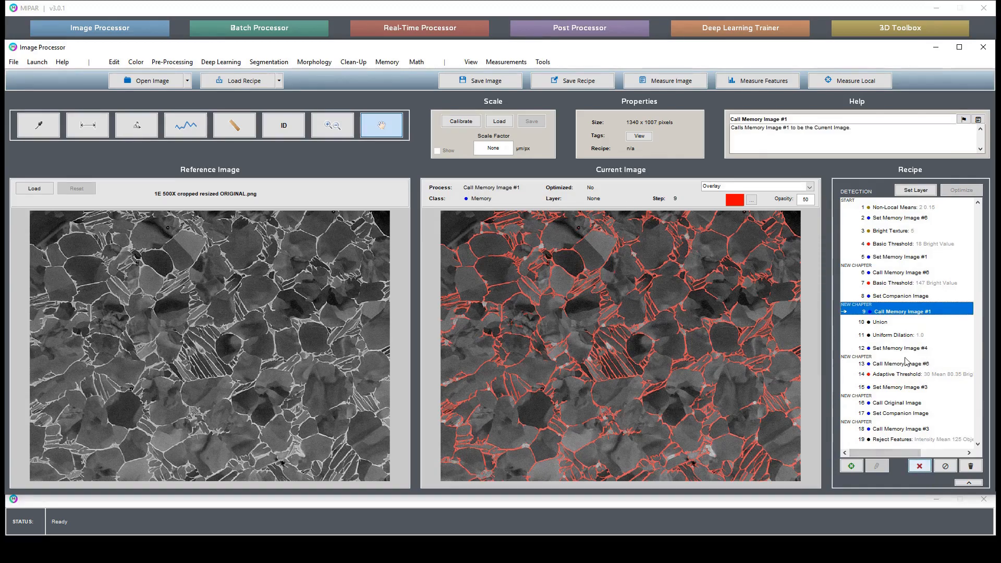
Insert a Set Memory Image #1 step directly after the recipe's Set Memory Image #4 step
double_click(926, 347)
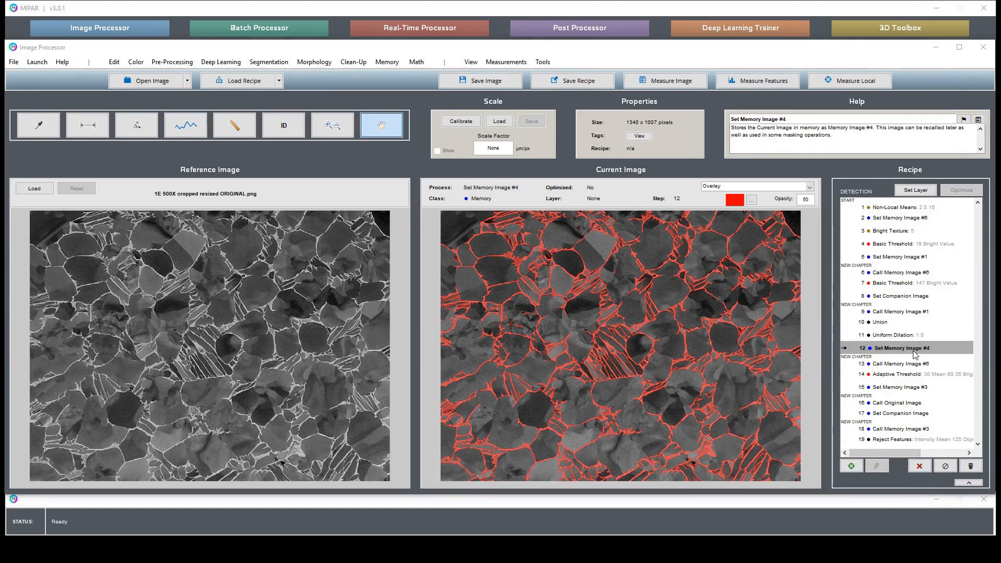
drag(904, 452, 788, 446)
click(959, 374)
click(898, 348)
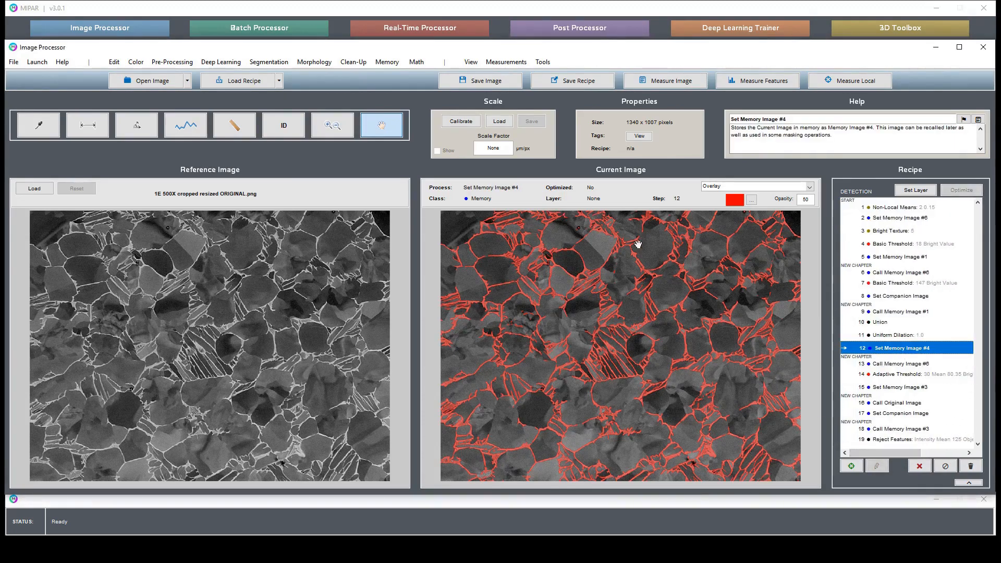
click(387, 62)
click(399, 111)
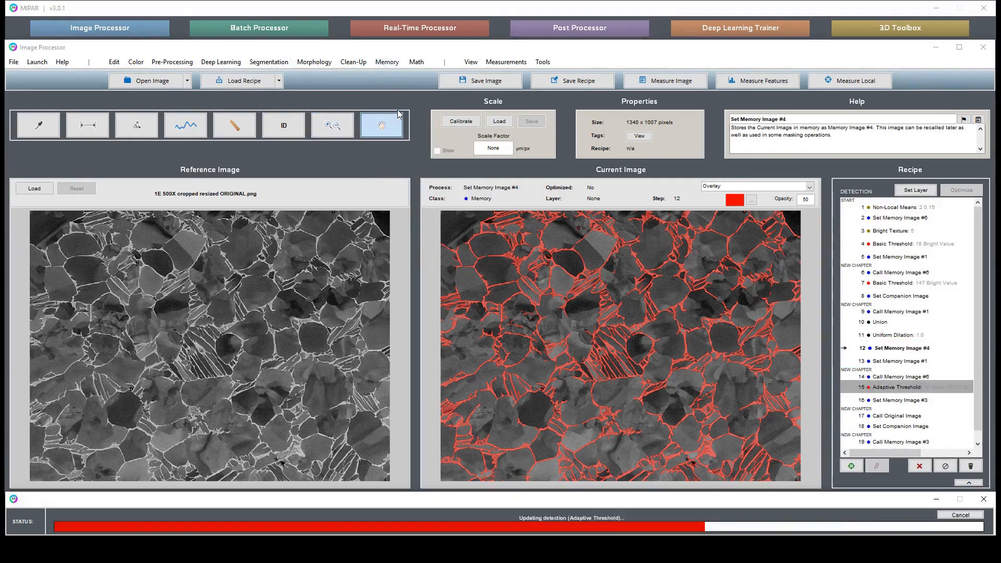
Edit the recipe's Adaptive Threshold step to use Memory Image #1 as its mask
right_click(915, 378)
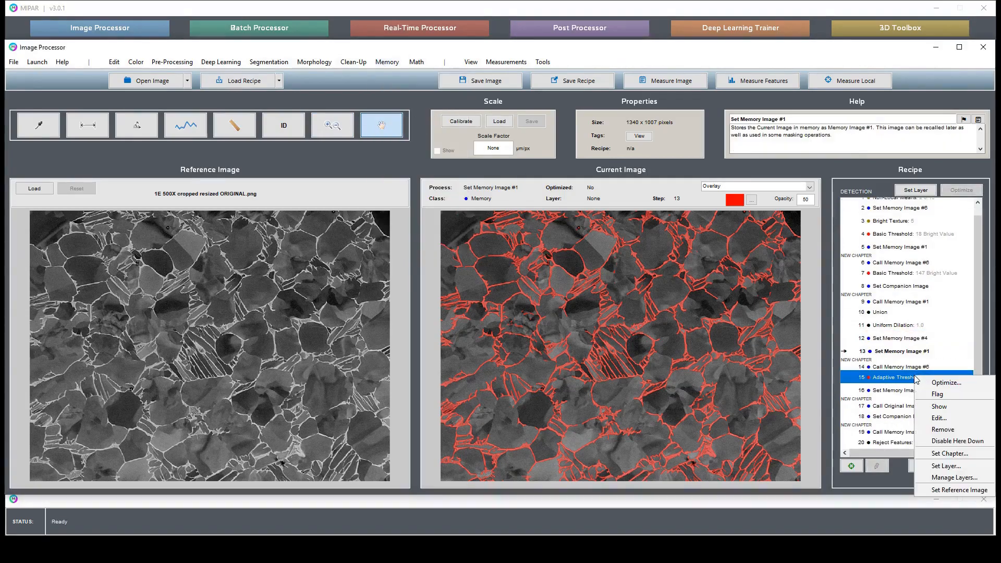
click(939, 419)
click(438, 311)
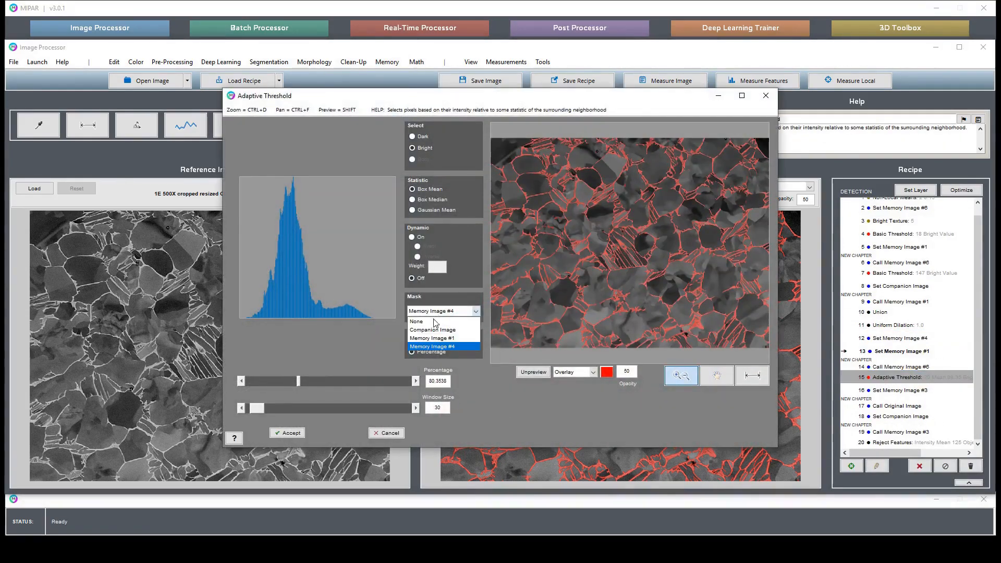
click(434, 341)
click(295, 437)
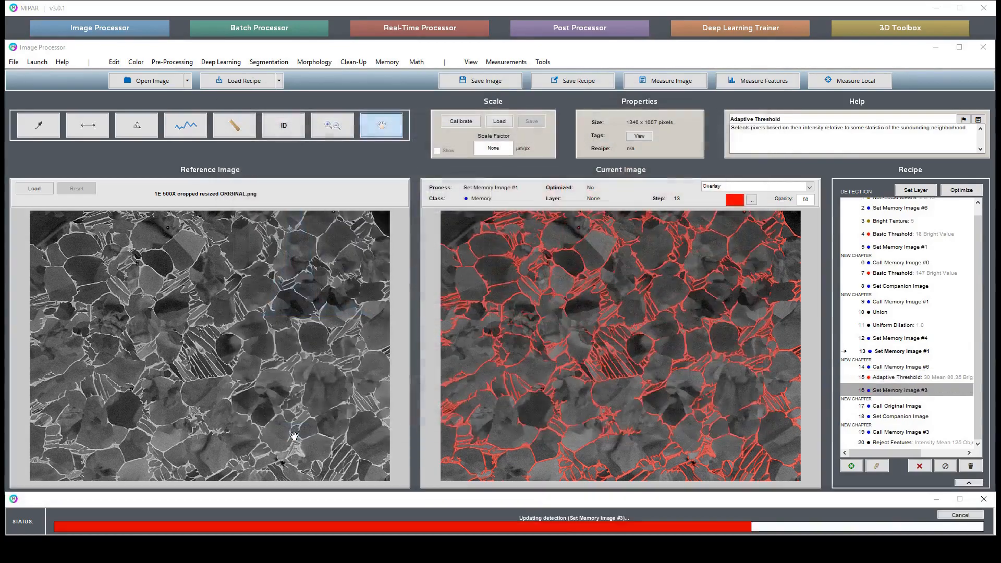
Delete the Set Memory Image #4 step and check the result at the recipe's Set Memory Image #3 step
click(900, 339)
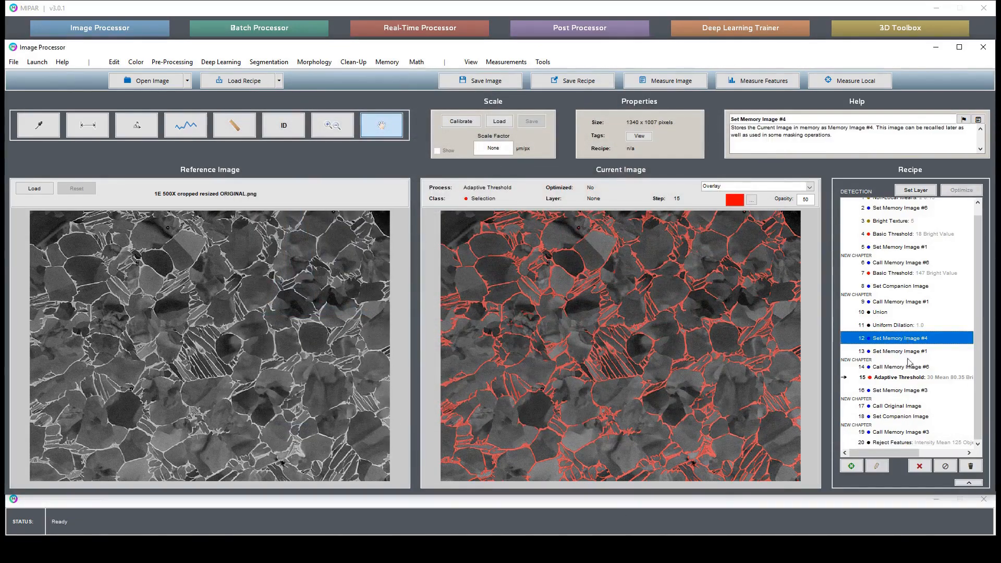
click(919, 465)
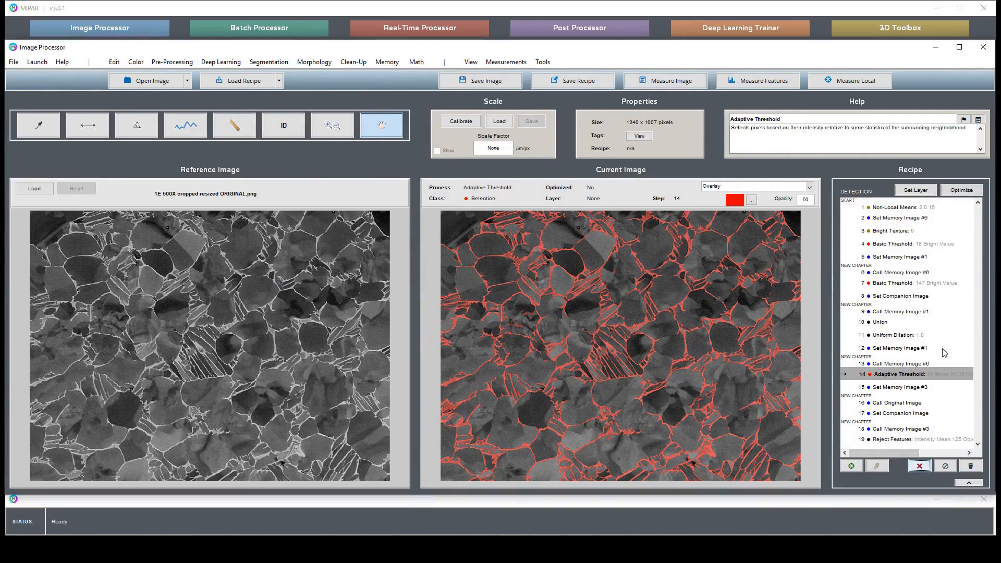
click(919, 389)
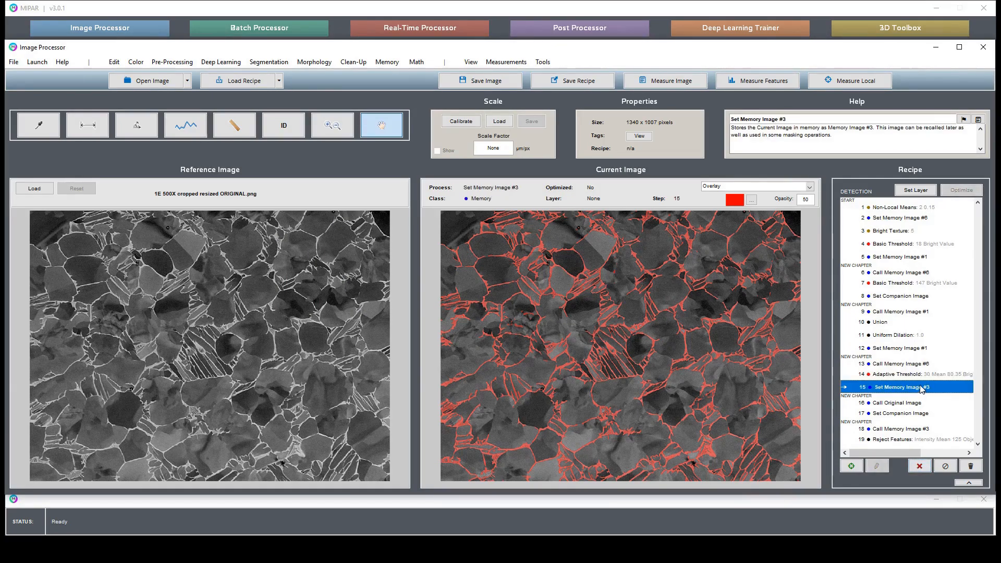
click(917, 428)
click(914, 349)
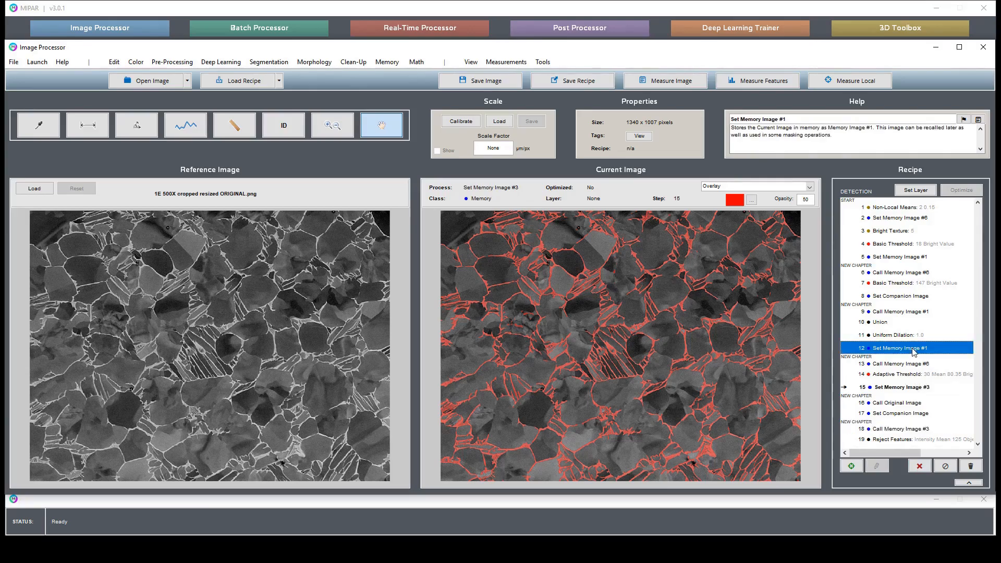
Insert Set Memory Image #1 after the Adaptive Threshold step and Call Memory Image #1 directly before the Reject Features step
click(913, 375)
click(387, 61)
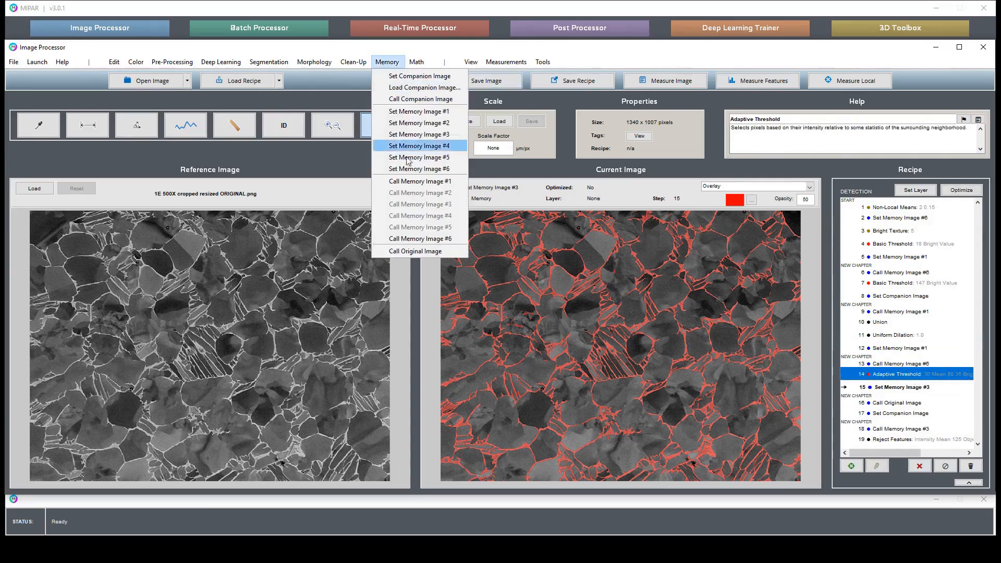
click(420, 112)
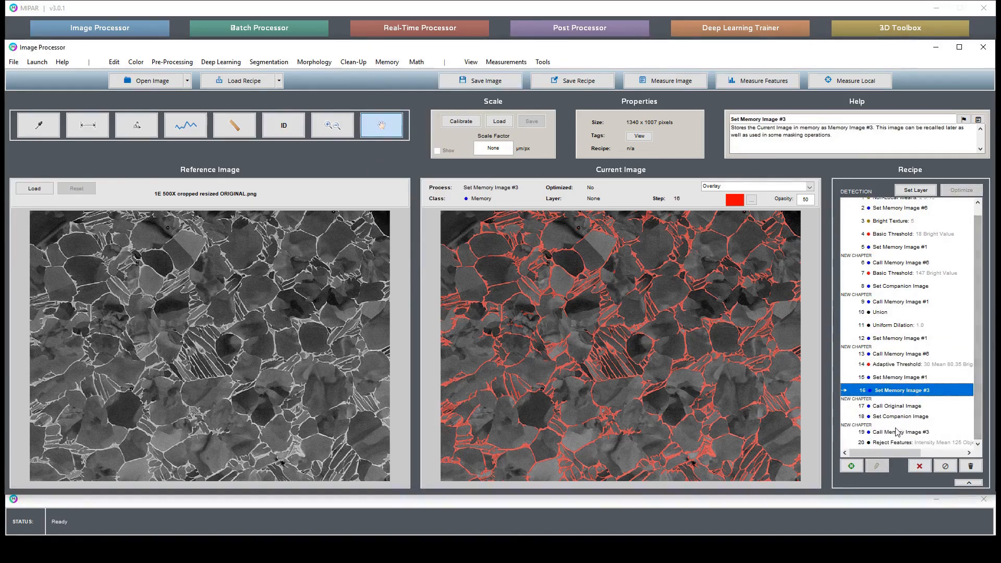
click(901, 432)
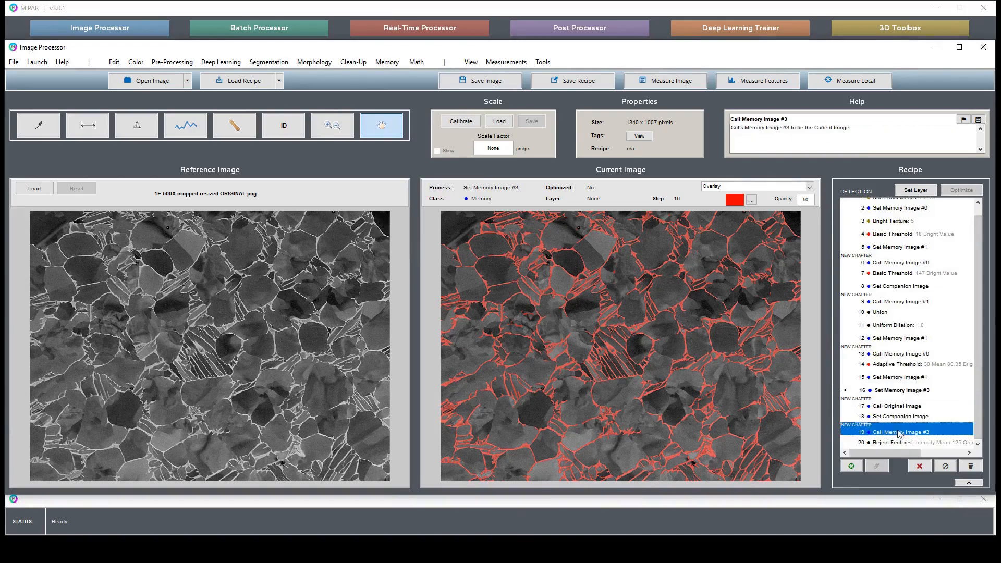
click(386, 62)
click(420, 181)
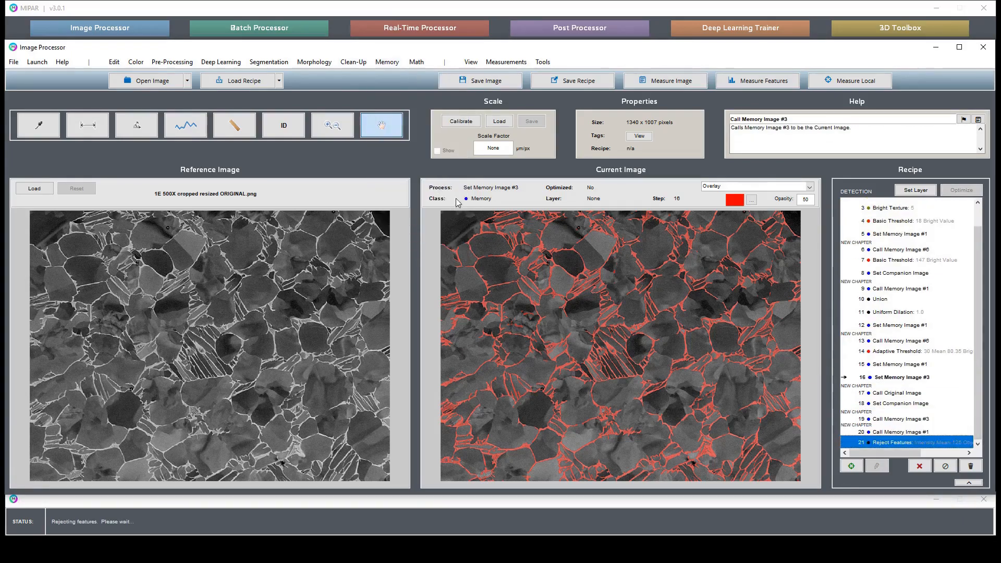
Delete the recipe's Call Memory Image #3 and Set Memory Image #3 steps
click(916, 419)
click(920, 466)
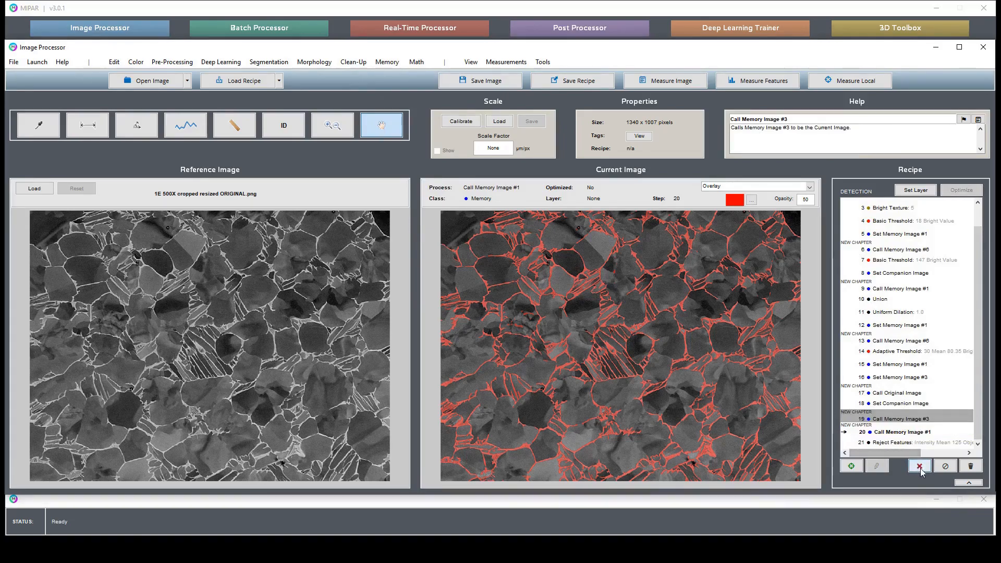
click(919, 392)
click(920, 467)
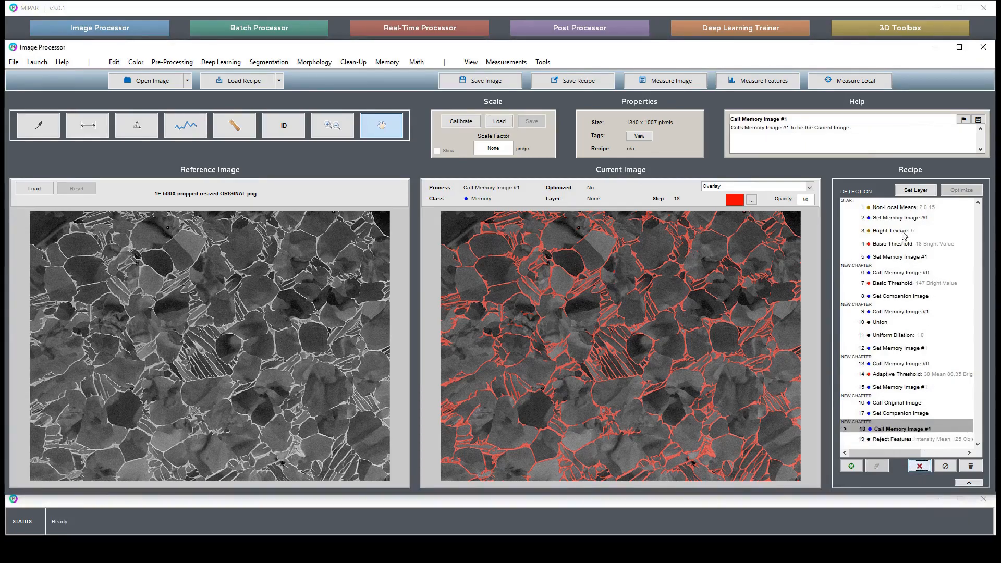
Review the recipe results step by step from the first Basic Threshold through the Union operation
drag(902, 209, 919, 446)
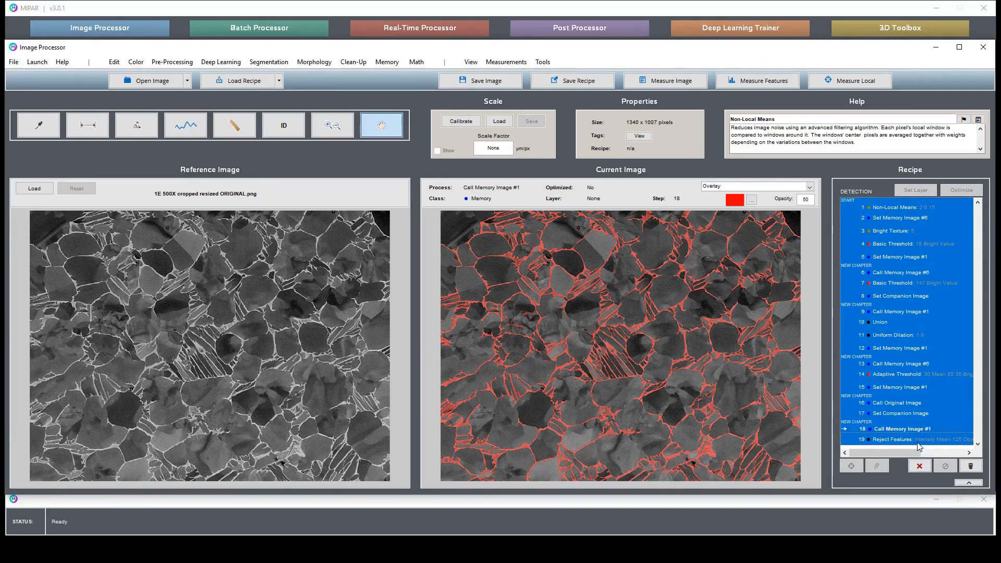
click(931, 286)
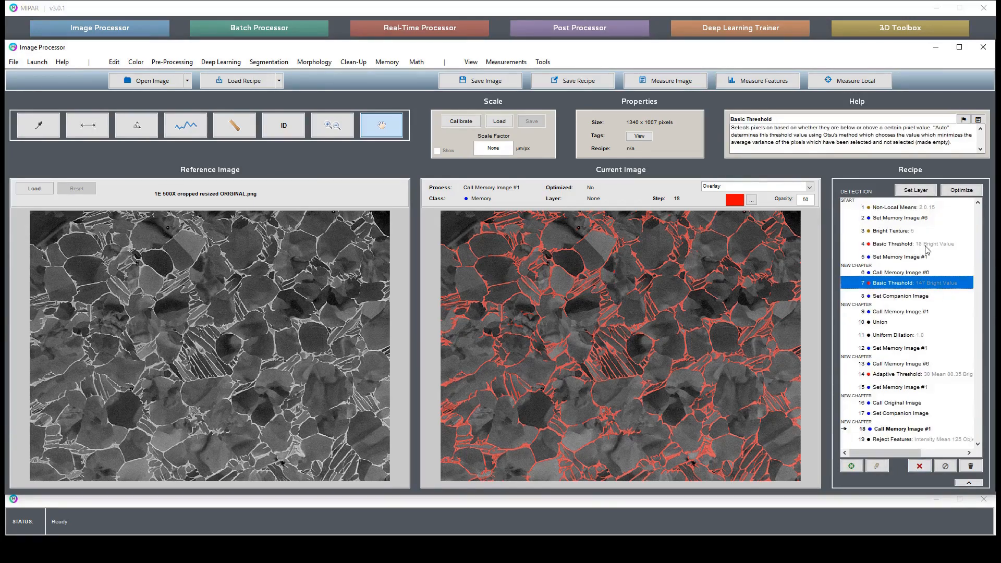
double_click(908, 245)
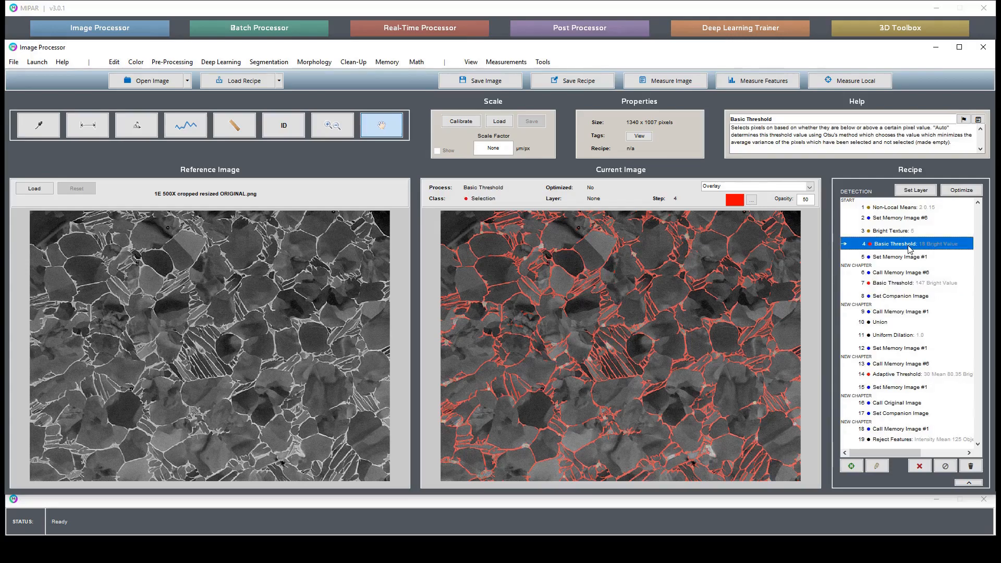
double_click(905, 258)
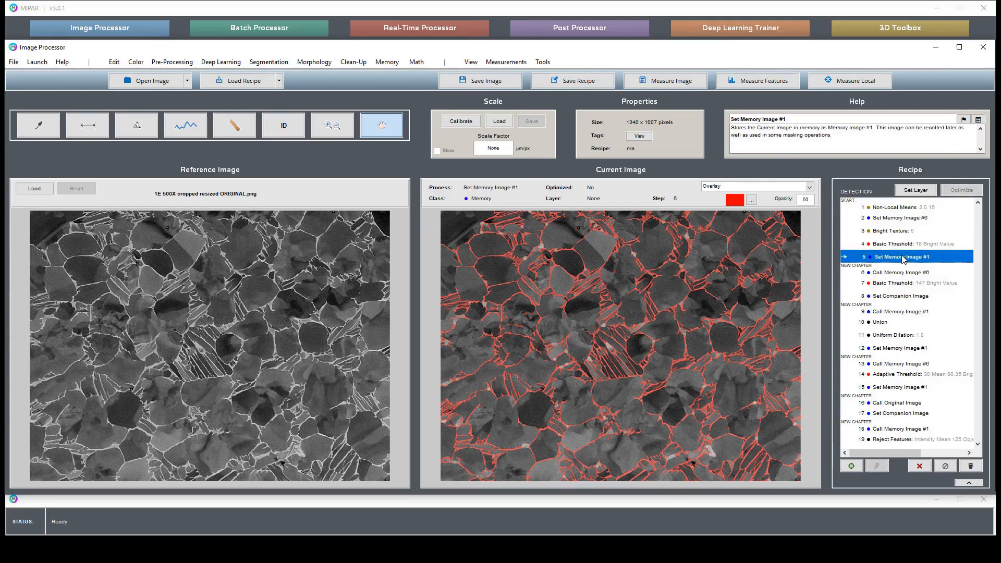
double_click(908, 273)
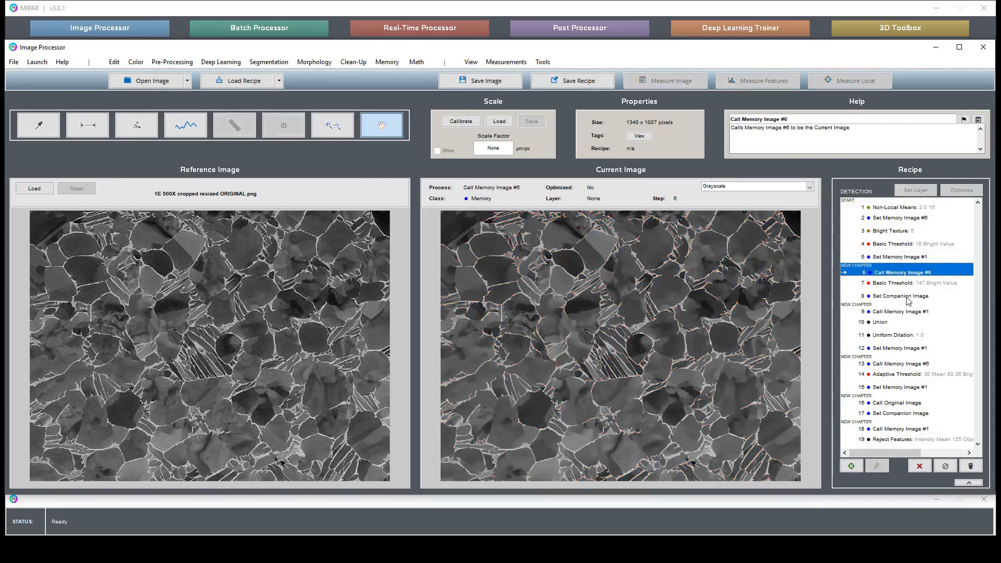
double_click(909, 297)
click(922, 285)
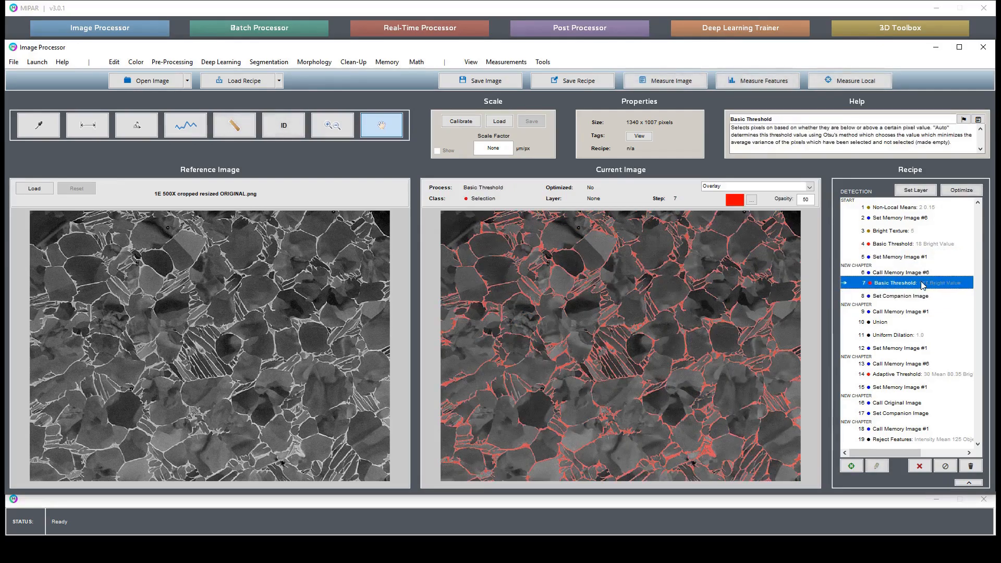
click(924, 299)
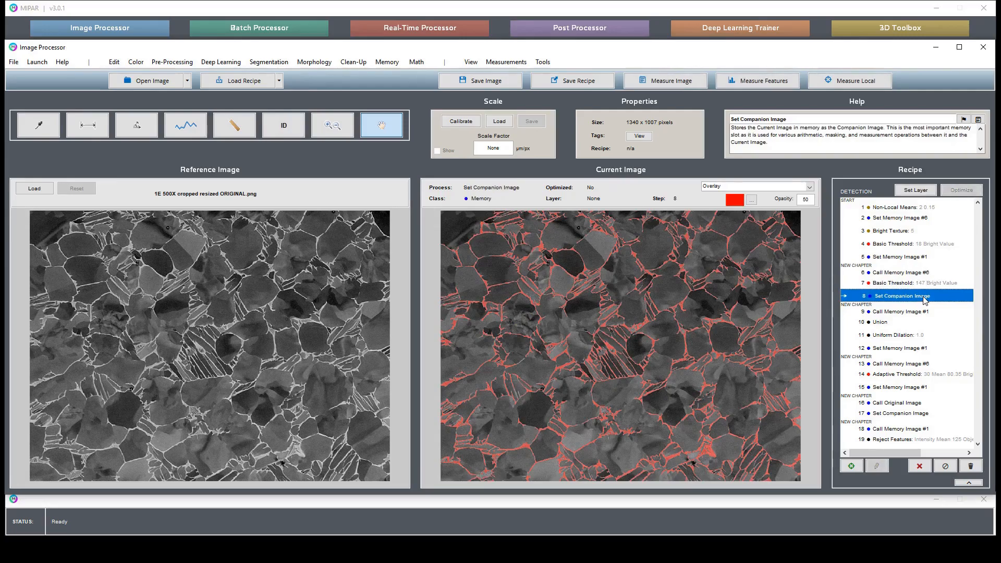
double_click(897, 312)
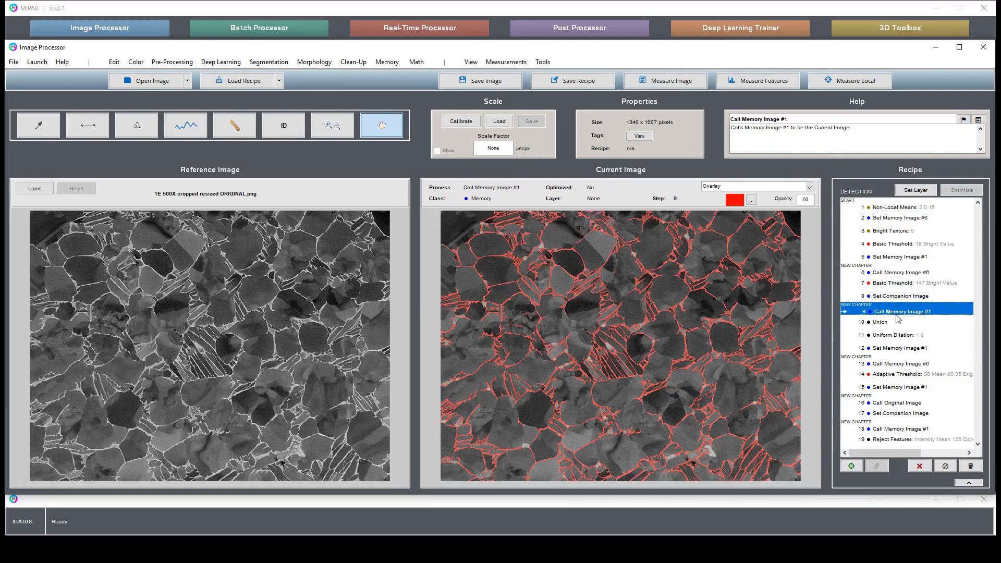
double_click(905, 325)
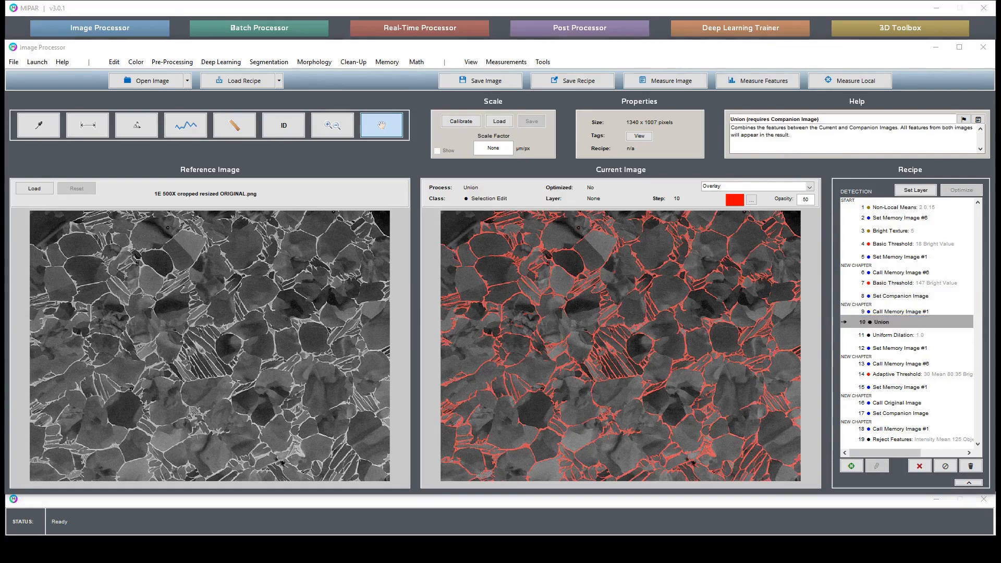
Examine how Memory Image #1 is stored and recalled around the steps that build the companion image for the Union
click(874, 258)
click(900, 312)
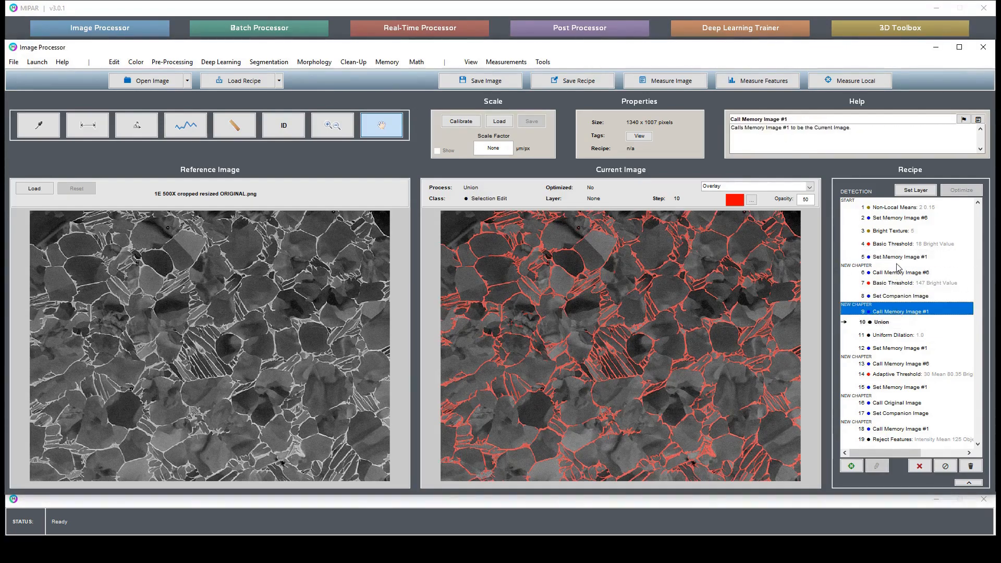
click(897, 260)
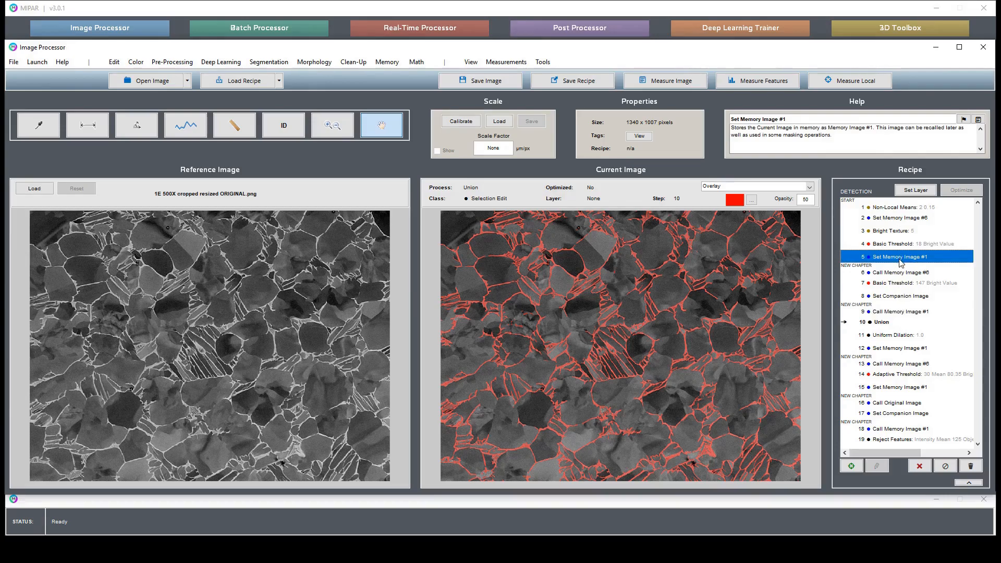
click(897, 297)
shift+click(906, 273)
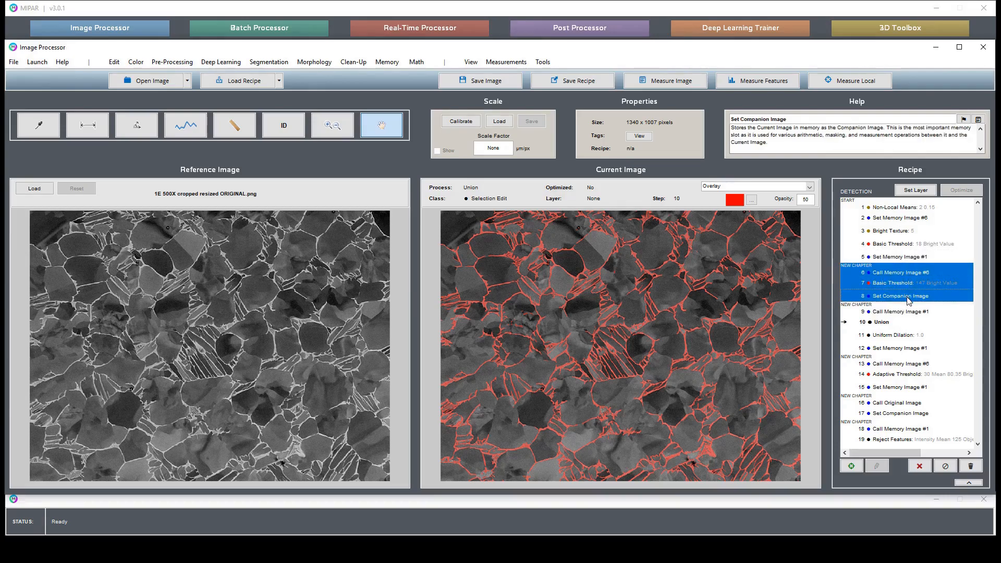
click(900, 259)
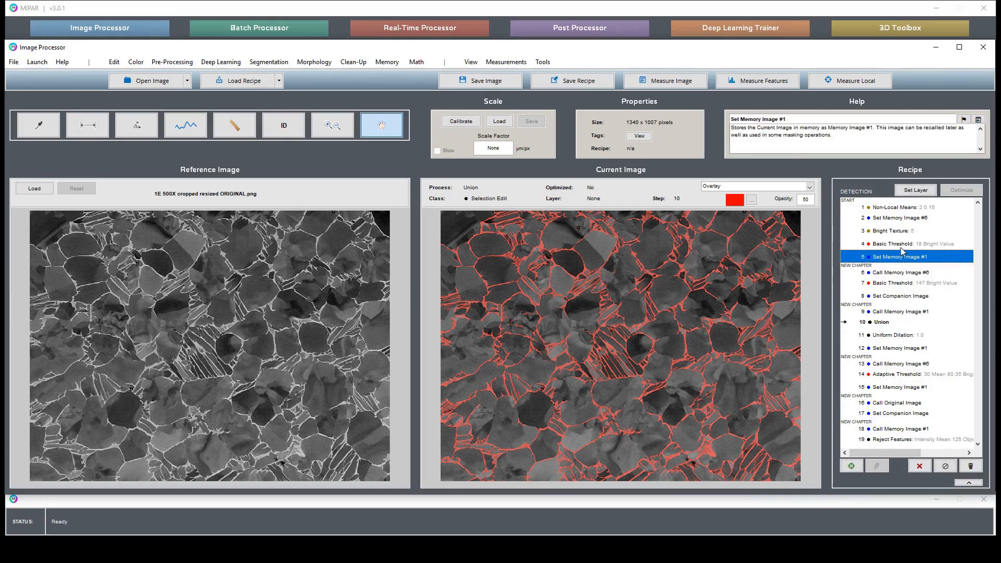
click(902, 248)
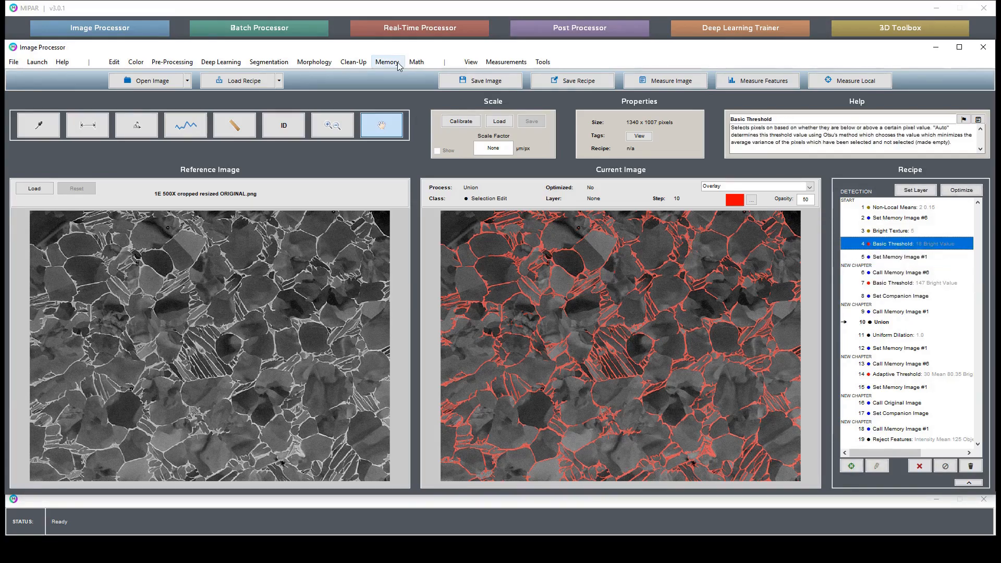
Disable the recipe from the Call Memory Image #1 step before Union onward, and insert Set Companion Image after the first Basic Threshold
double_click(893, 313)
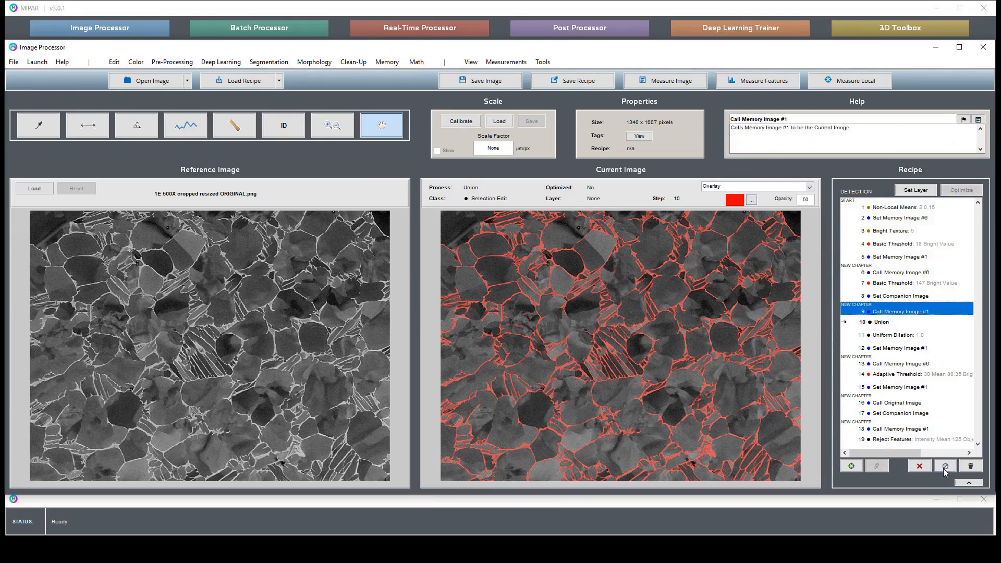
click(914, 257)
click(912, 244)
click(384, 63)
click(385, 75)
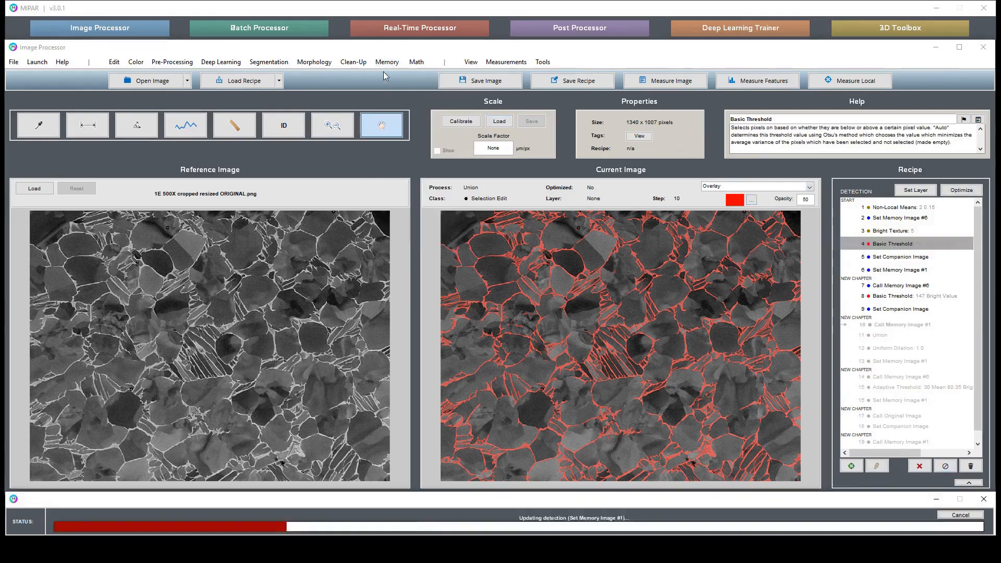
Delete the Set Companion Image and Call Memory Image #1 steps located between the second Basic Threshold and Union
click(914, 311)
click(918, 297)
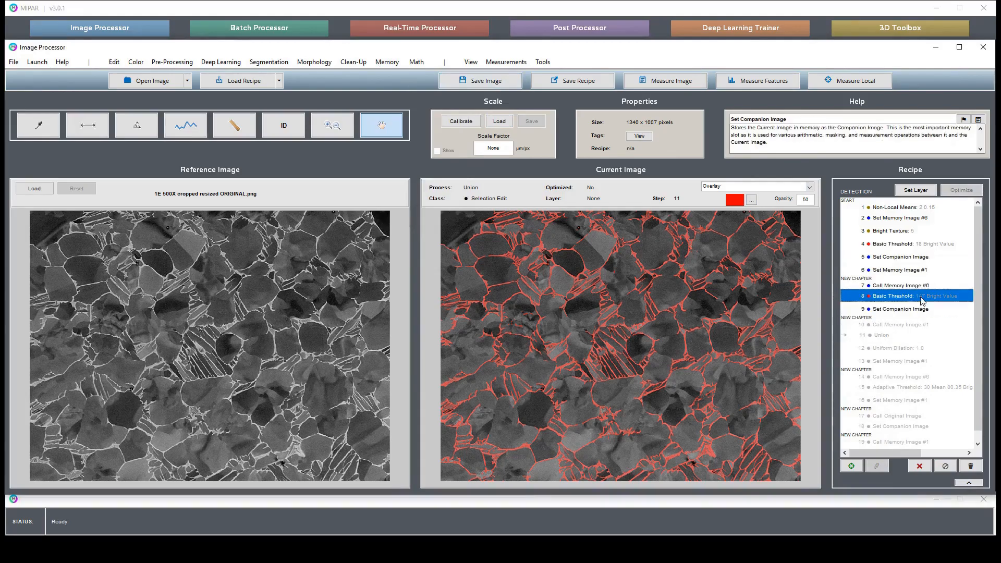
click(896, 326)
drag(902, 312, 906, 320)
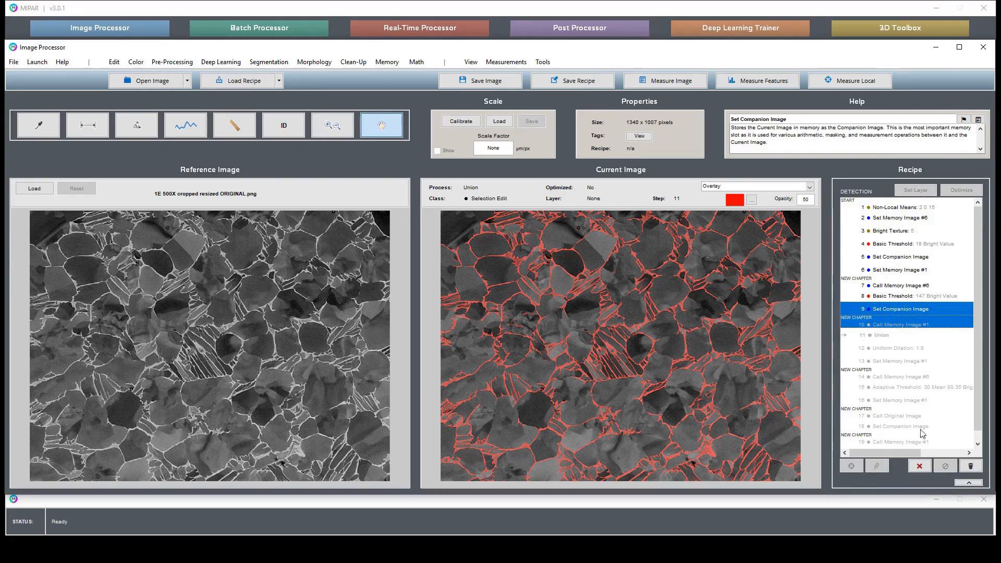
click(919, 466)
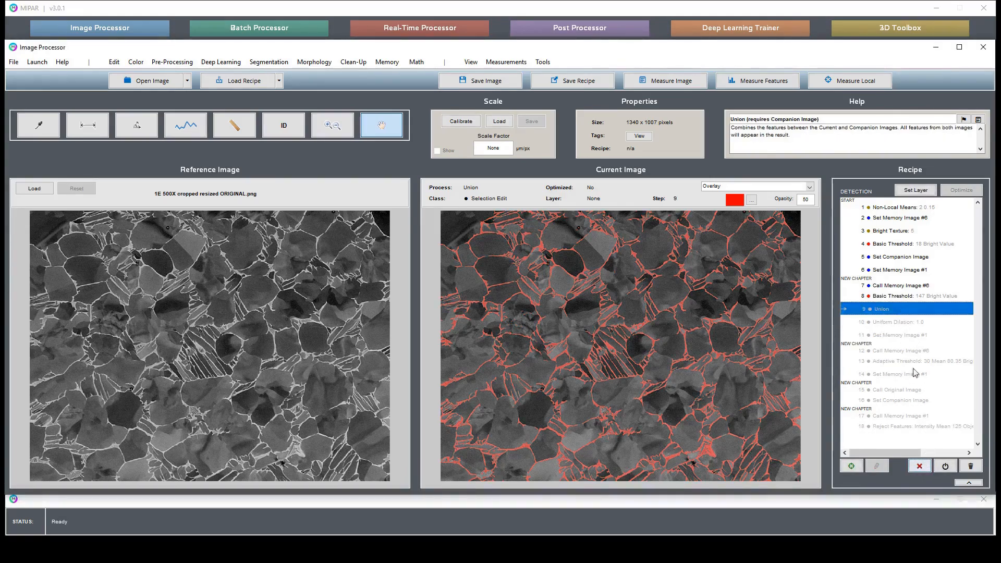
Enable the Union step and delete the Set Memory Image #1 step that follows the first Set Companion Image
click(944, 464)
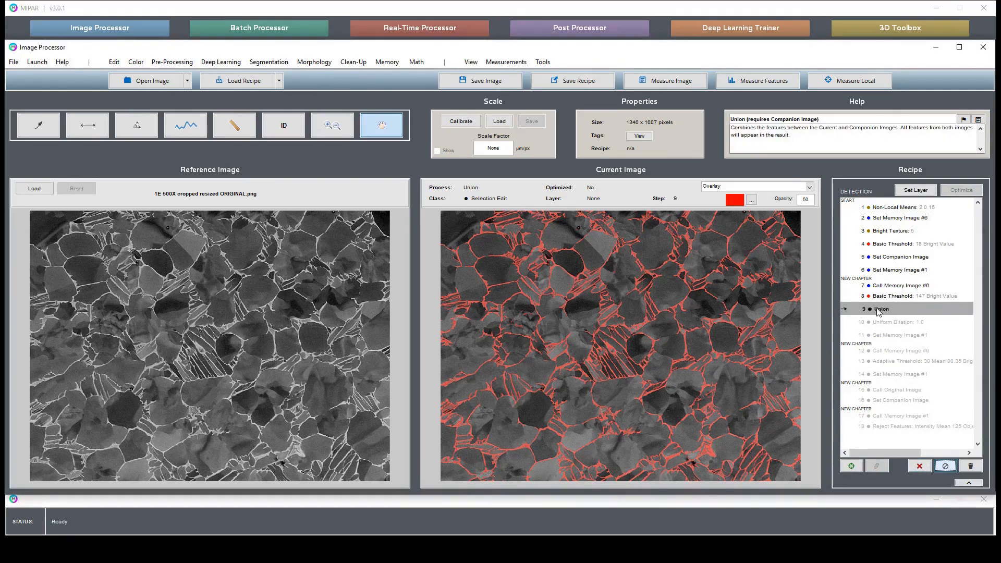
click(904, 272)
click(913, 466)
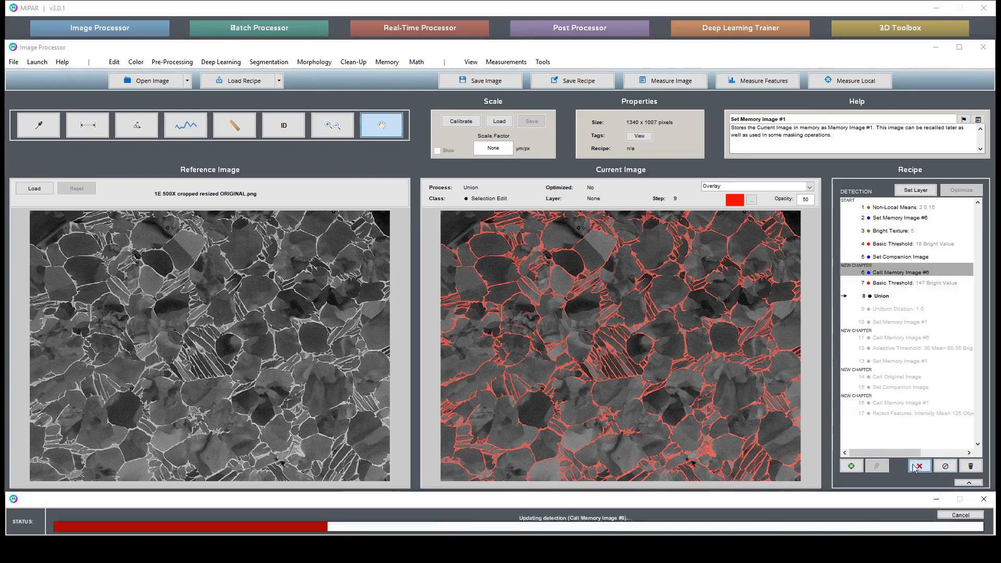
Compare the results of the second Basic Threshold and the Union steps
click(904, 258)
click(904, 283)
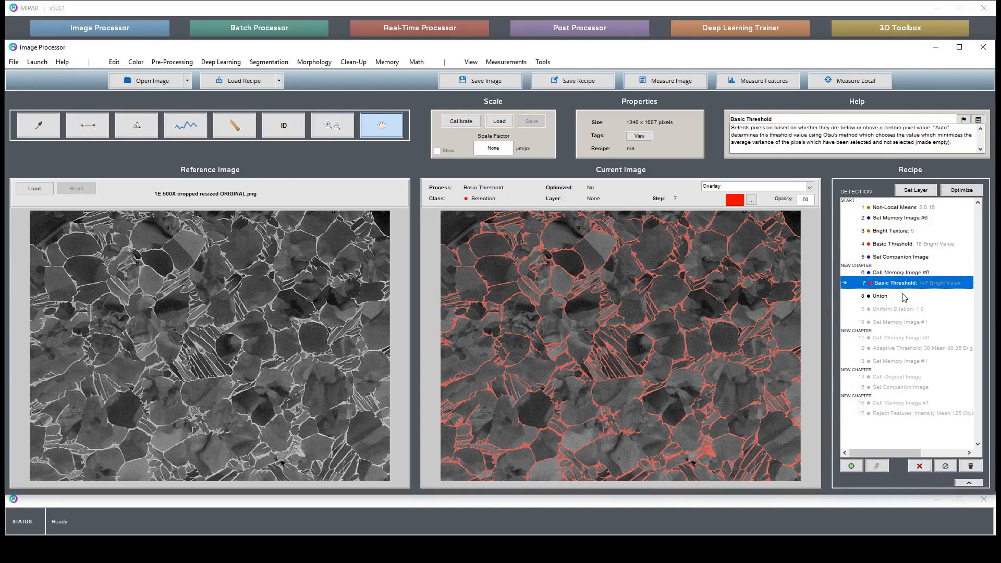
click(904, 299)
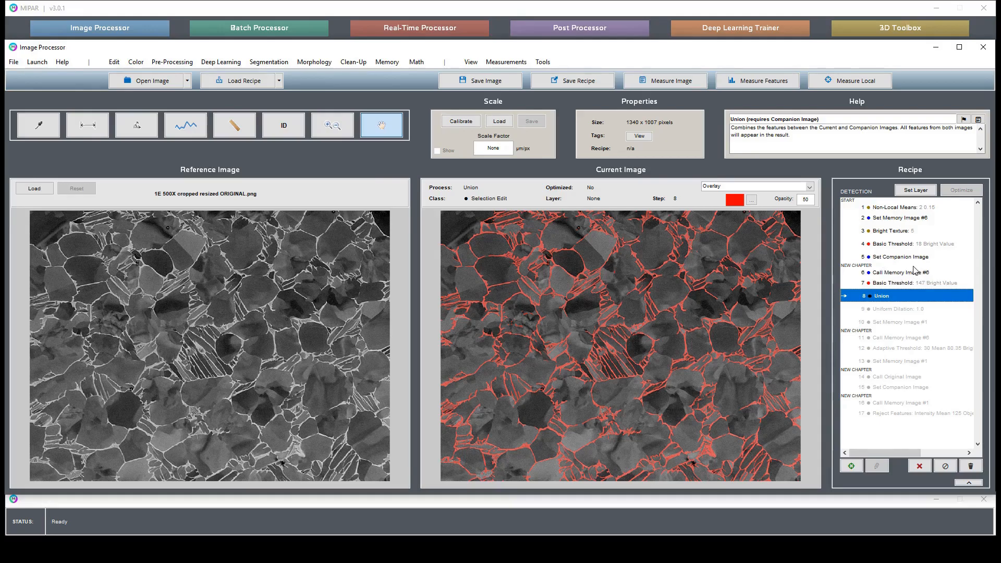
Re-enable the disabled recipe steps from Uniform Dilation through Reject Features
click(916, 322)
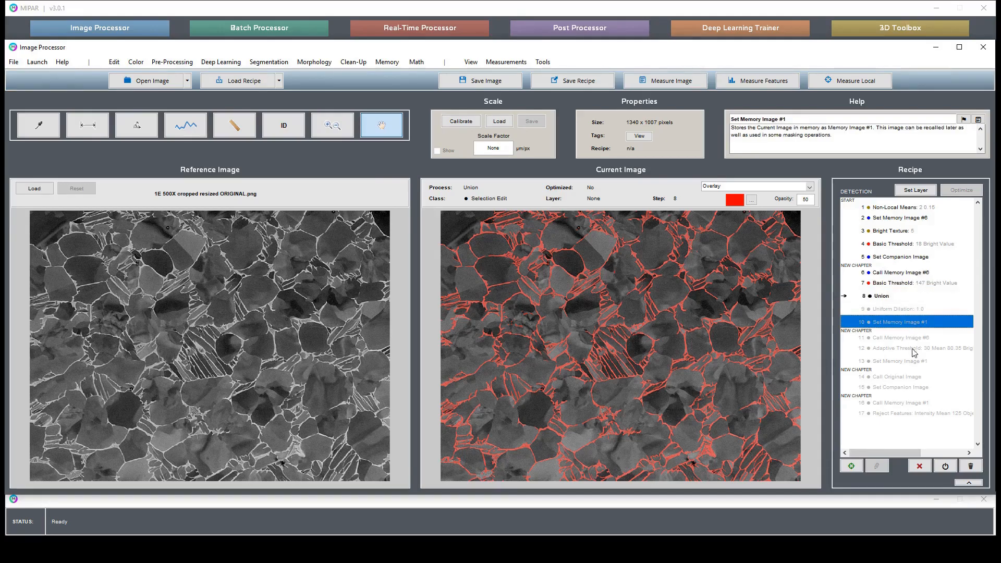
click(916, 361)
click(920, 403)
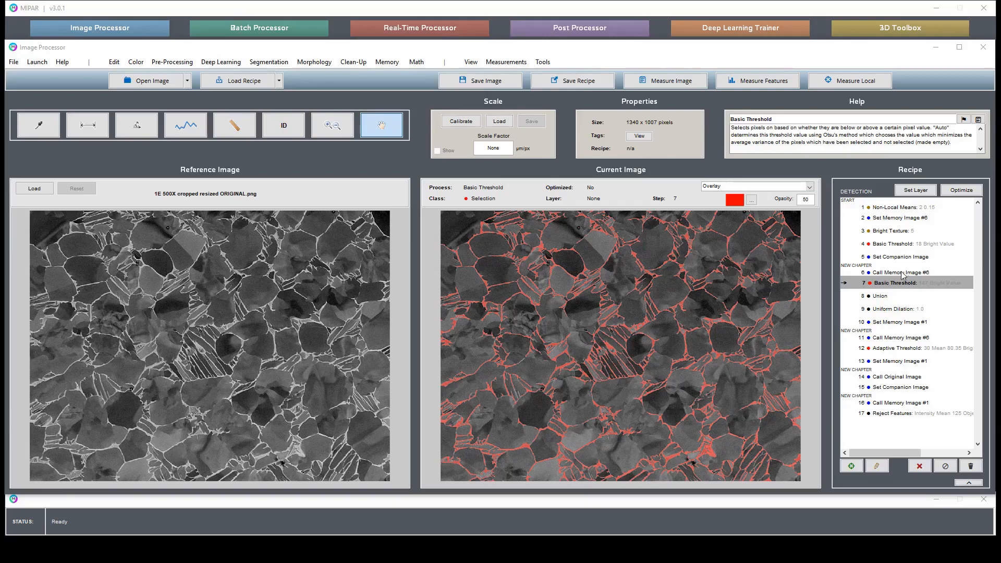
Insert a Set Companion Image step between Call Memory Image #6 and the 147 Bright Value Basic Threshold
mouse_move(907, 275)
mouse_down()
mouse_move(910, 296)
mouse_move(917, 286)
mouse_up()
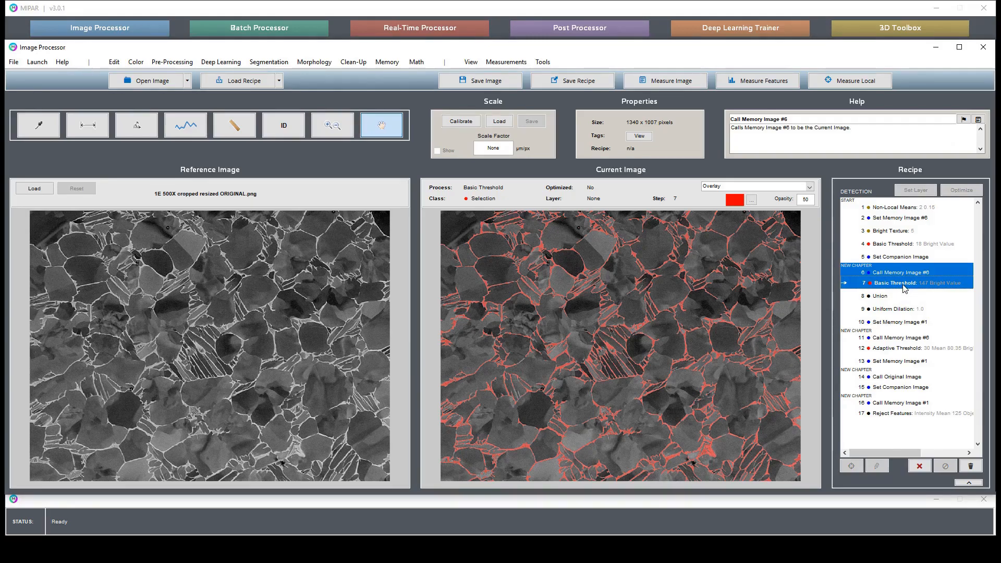
click(896, 273)
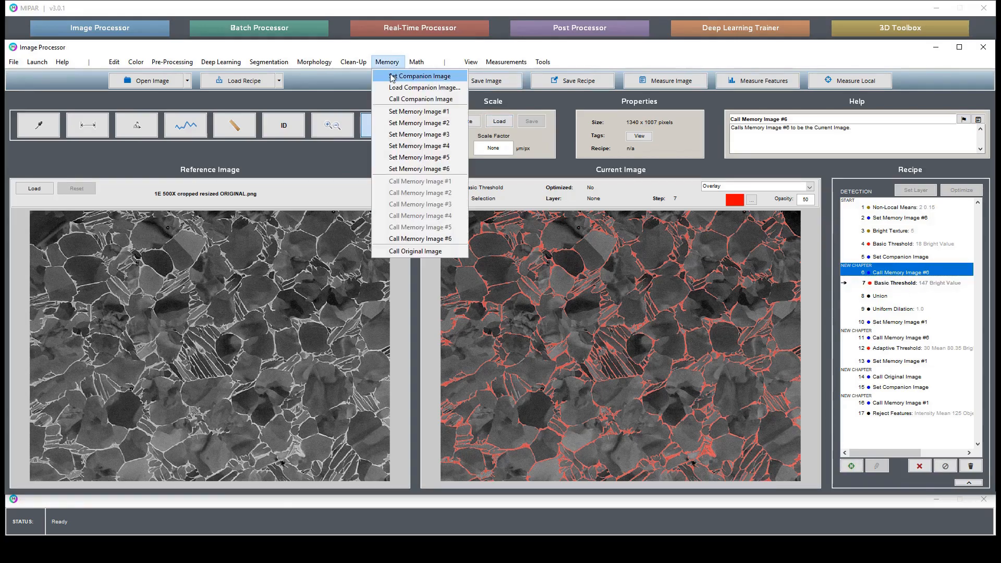
click(391, 75)
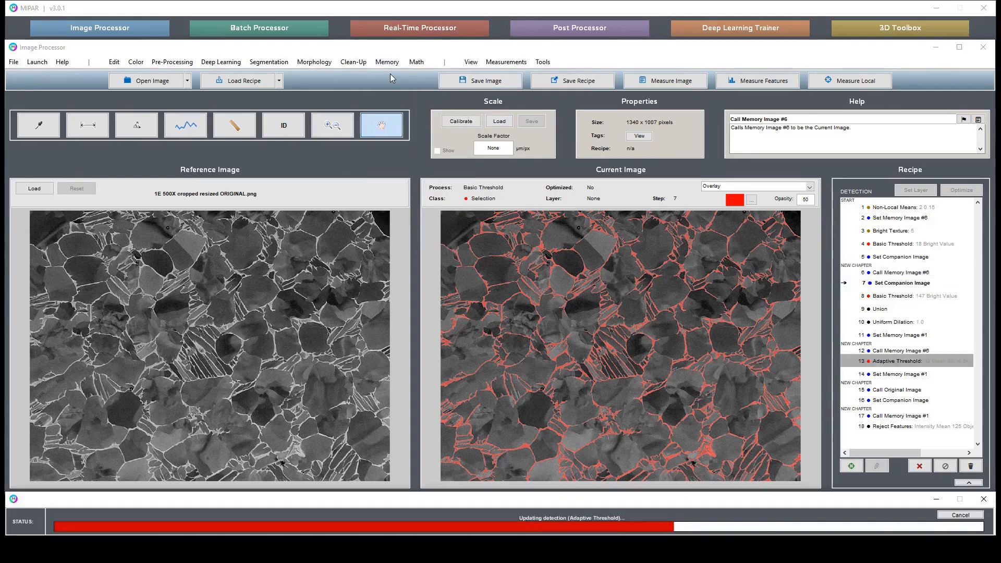
click(917, 286)
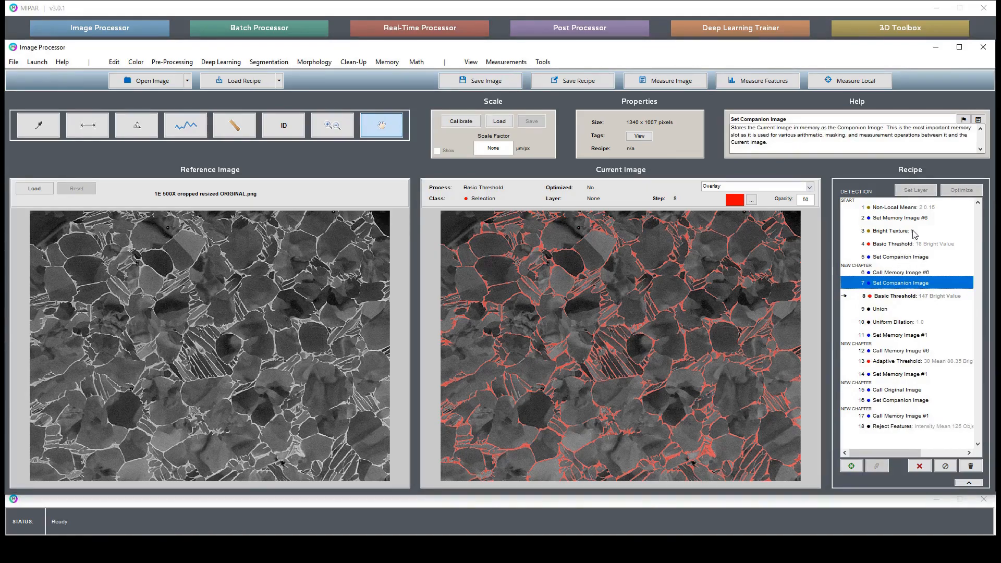
Disable the recipe steps from Union onward and make the 147 Bright Value Basic Threshold the selected step
click(899, 257)
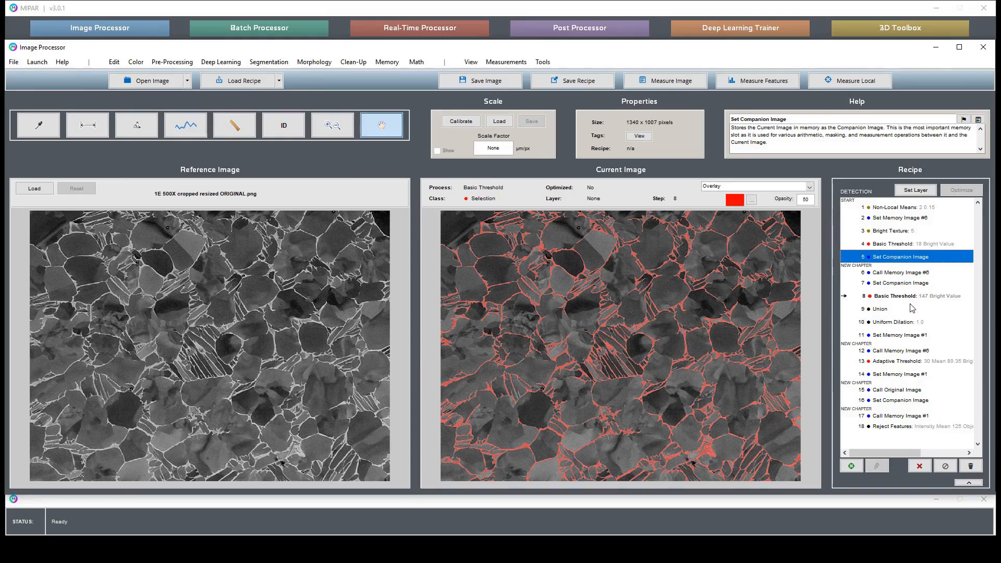
drag(910, 231, 898, 255)
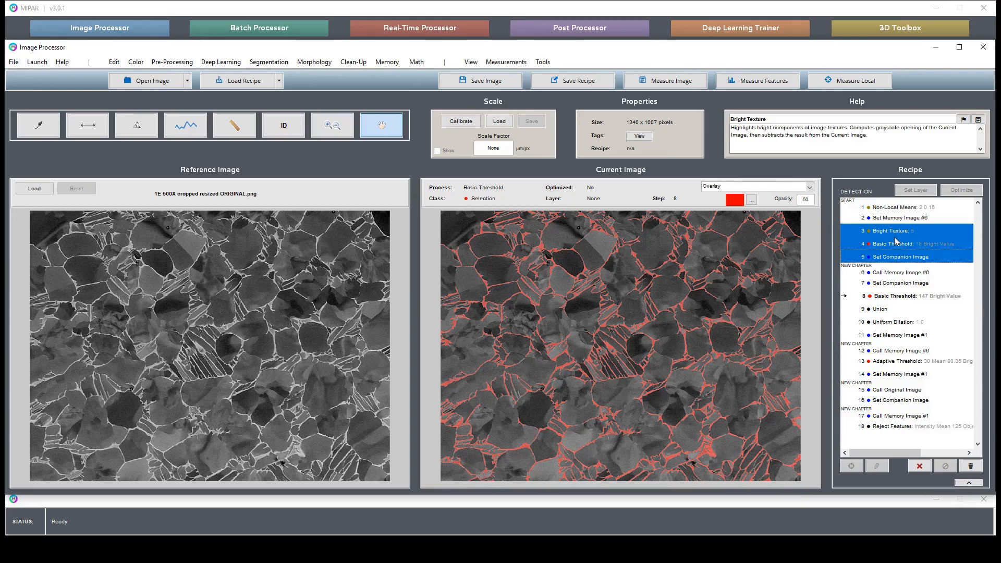
click(901, 296)
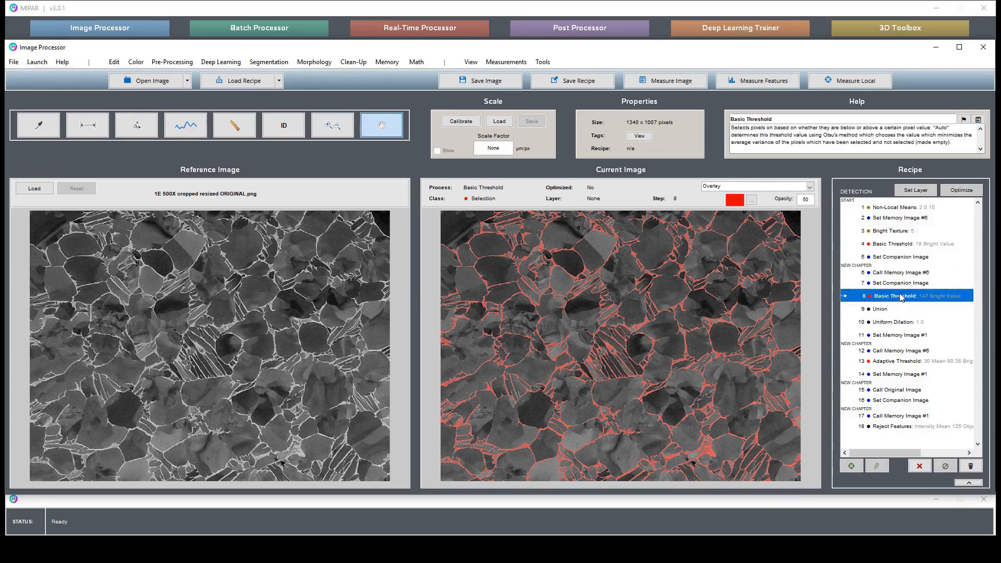
click(915, 310)
click(945, 466)
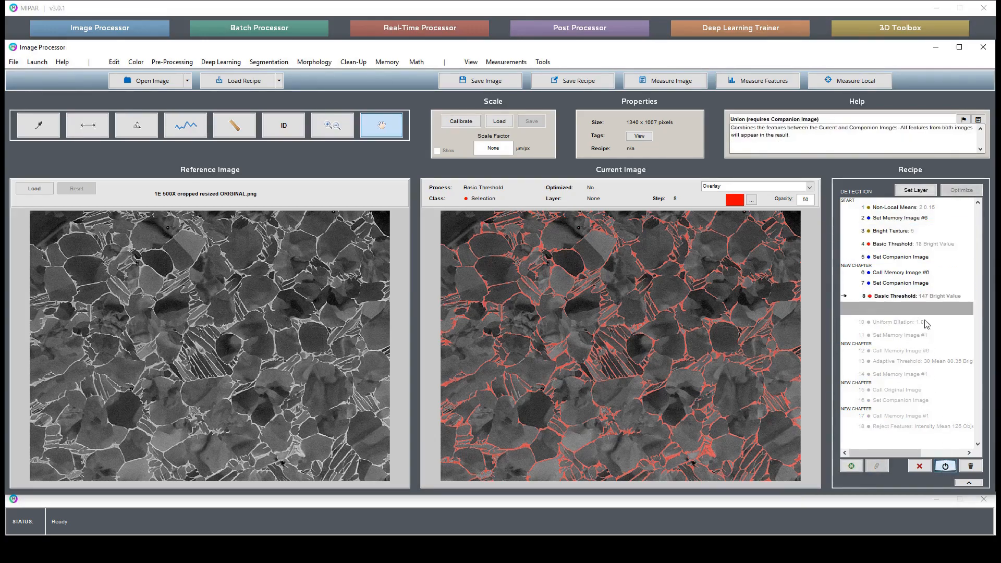
click(920, 300)
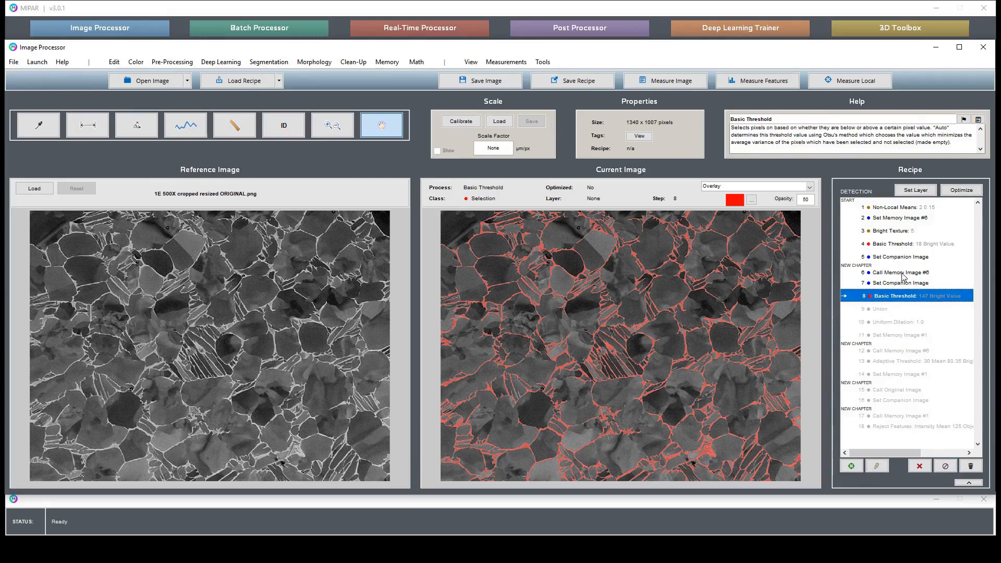
Add Set Companion Image and Call Memory Image #6 steps after the 147 Bright Value Basic Threshold
drag(902, 274, 901, 292)
click(898, 297)
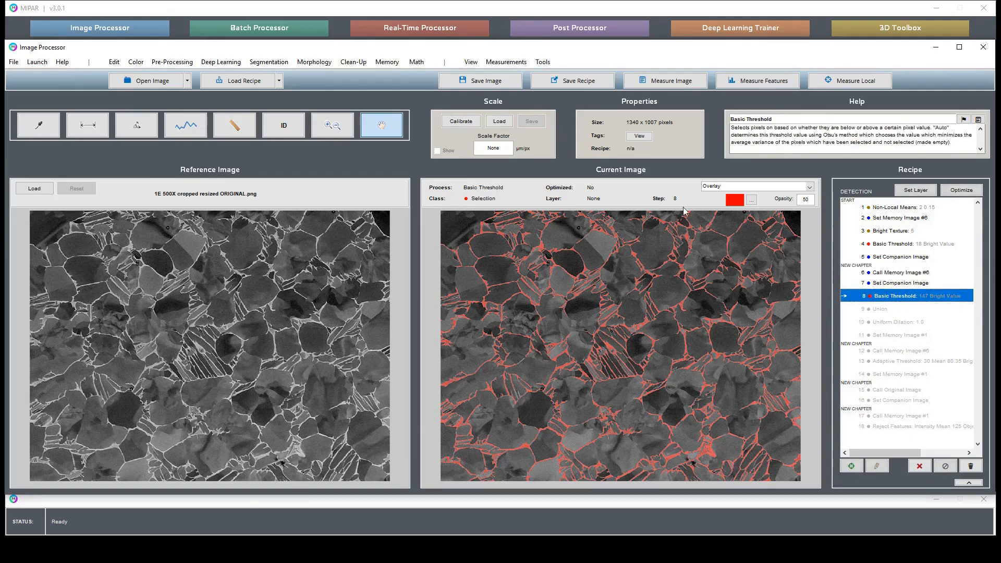
click(387, 63)
click(423, 82)
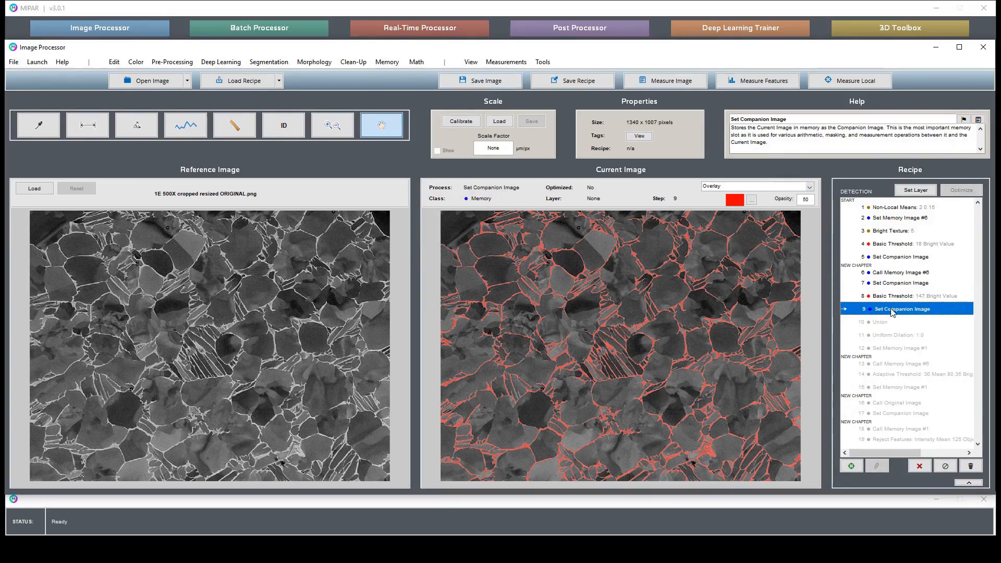
drag(907, 232, 907, 245)
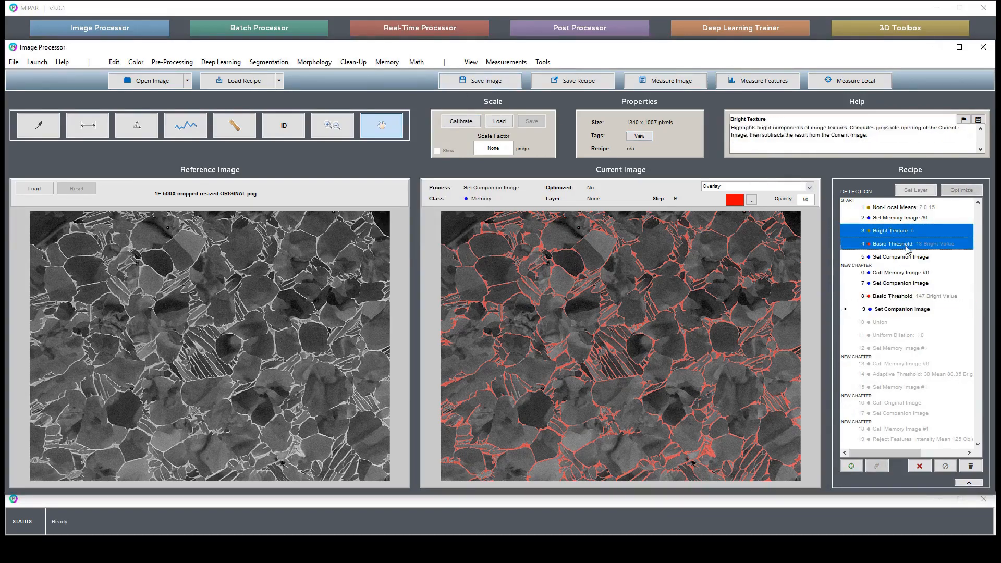
click(918, 310)
click(386, 62)
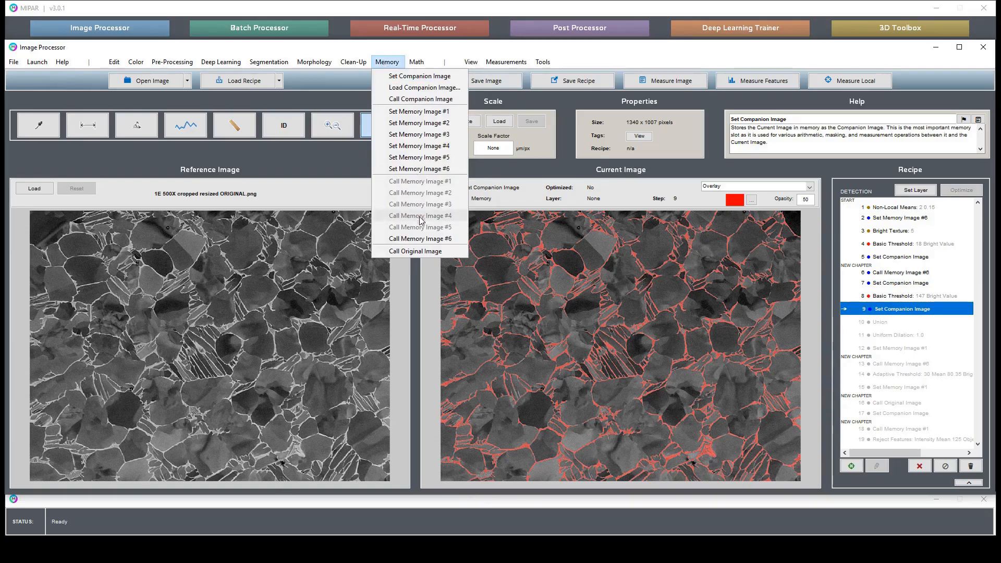
click(420, 239)
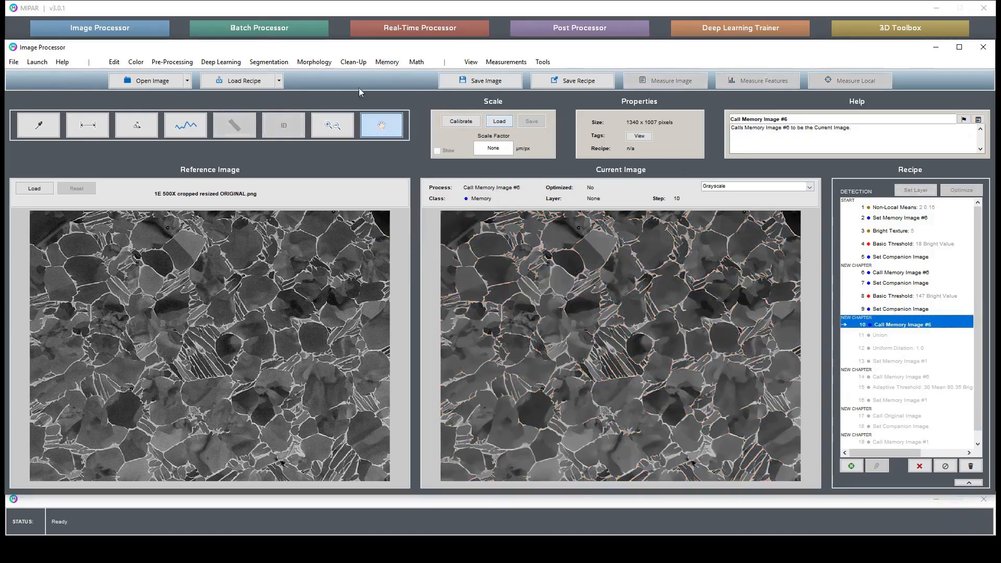
Apply a Bright Texture filter with a window size of 5 to the recalled memory image
click(172, 62)
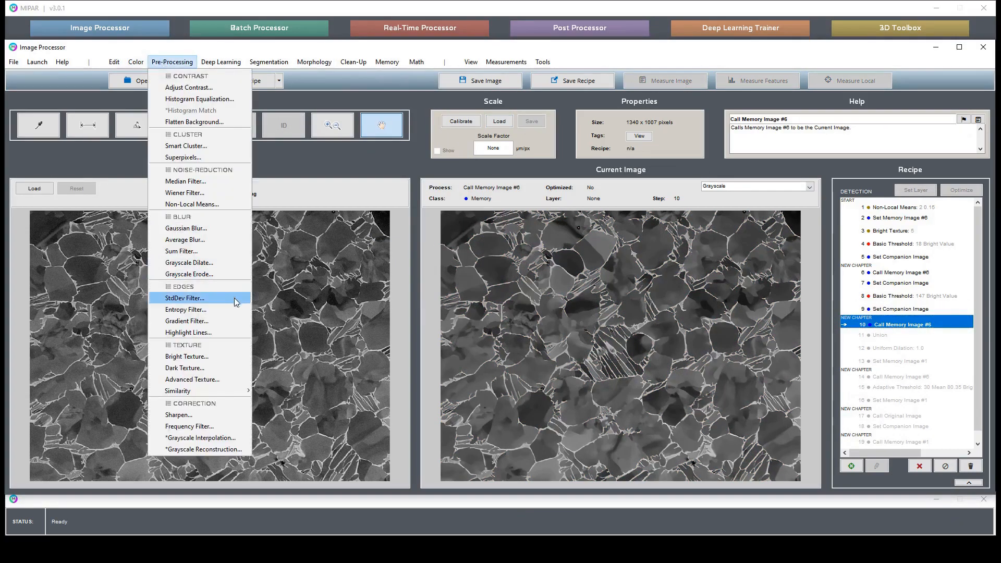
click(211, 356)
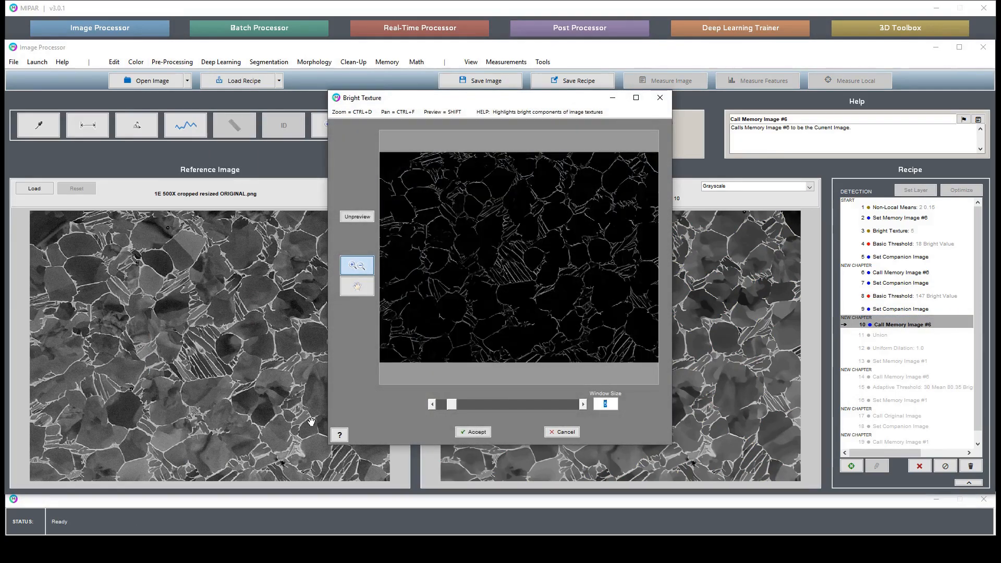
key(Return)
Apply a manual Basic Threshold to the texture result, selecting bright pixels at value 18
click(268, 62)
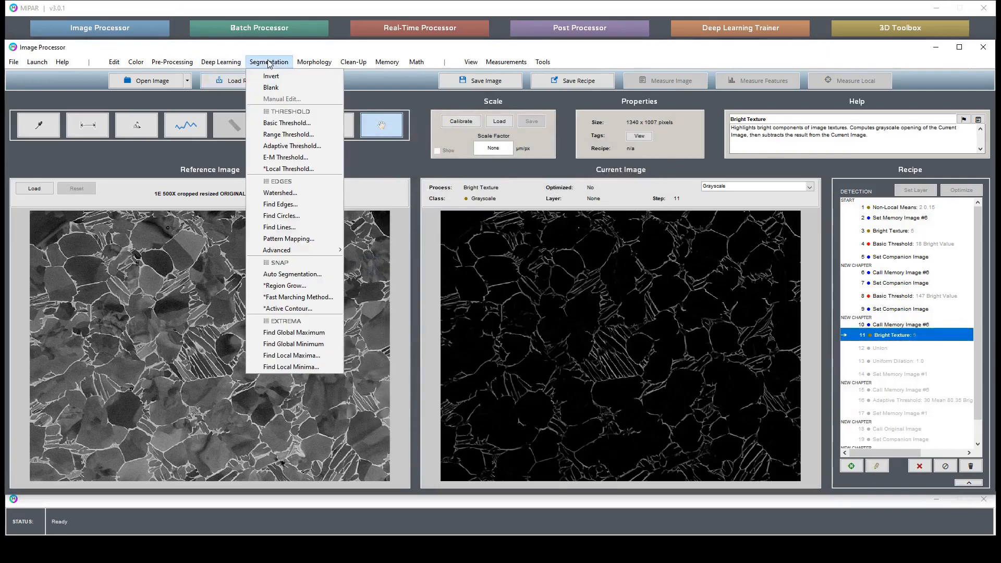
click(280, 123)
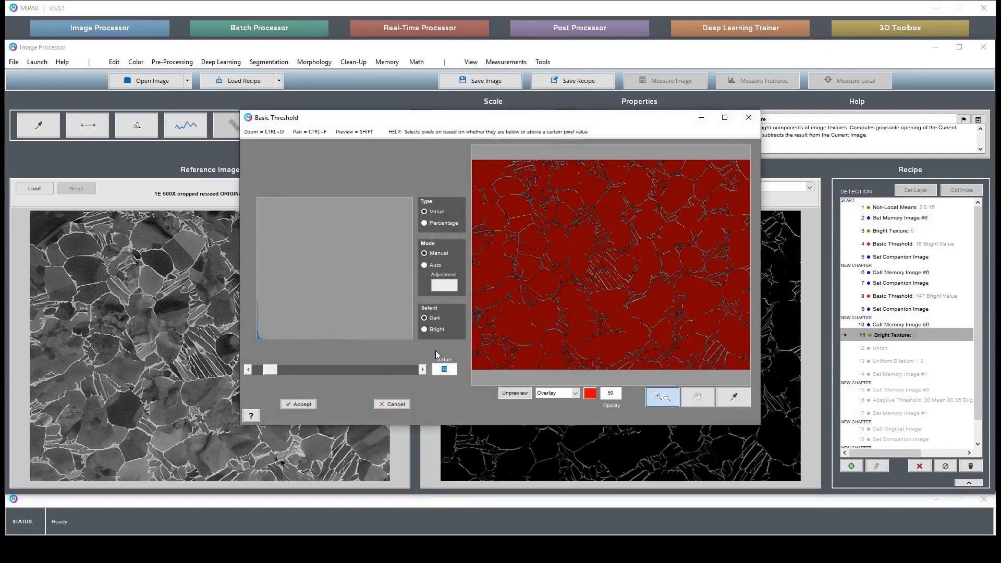
click(425, 330)
click(296, 404)
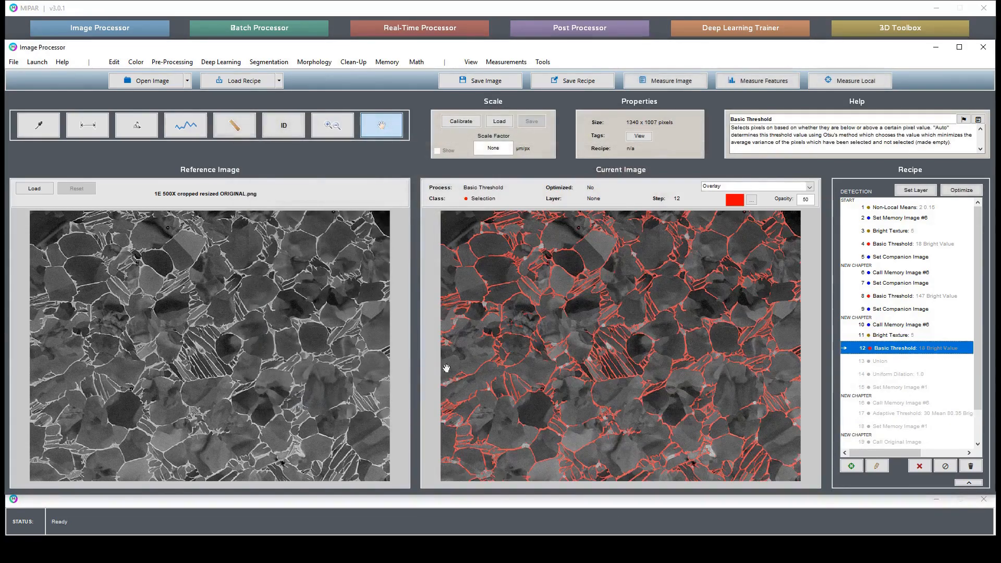
Delete the original Bright Texture, Basic Threshold and Set Companion Image steps that follow Set Memory Image #6
drag(908, 232, 907, 250)
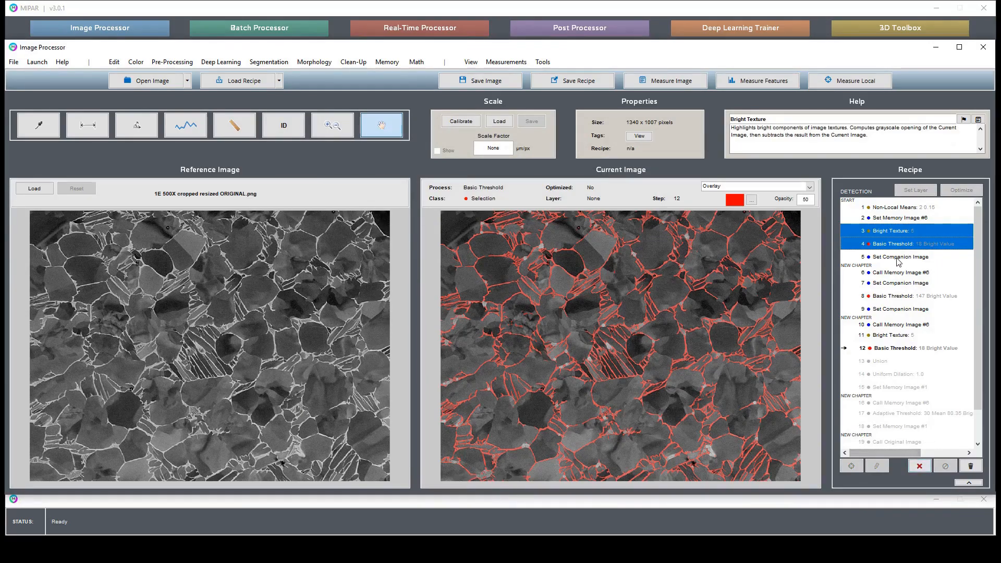
shift+click(902, 260)
click(919, 466)
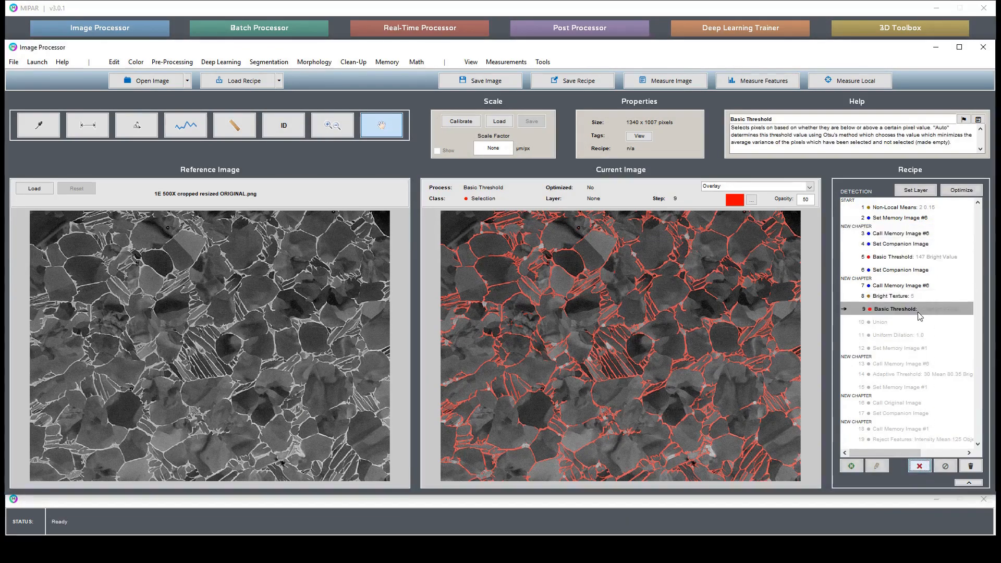
Delete the Call Memory Image #6 and Set Companion Image steps before the 147 Bright Value threshold, and re-enable Union and all following steps
click(945, 466)
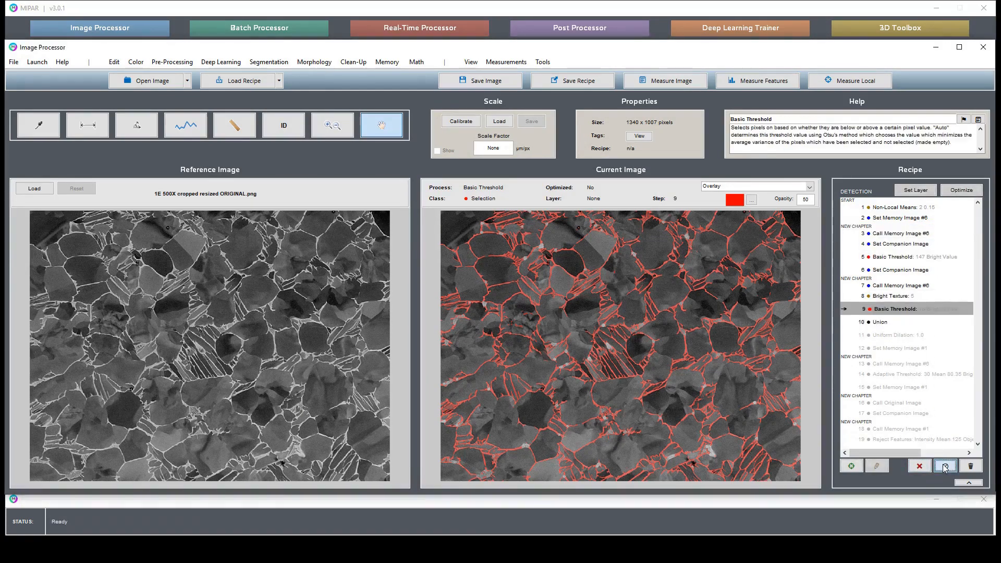
click(908, 244)
shift+click(901, 270)
drag(898, 296, 898, 323)
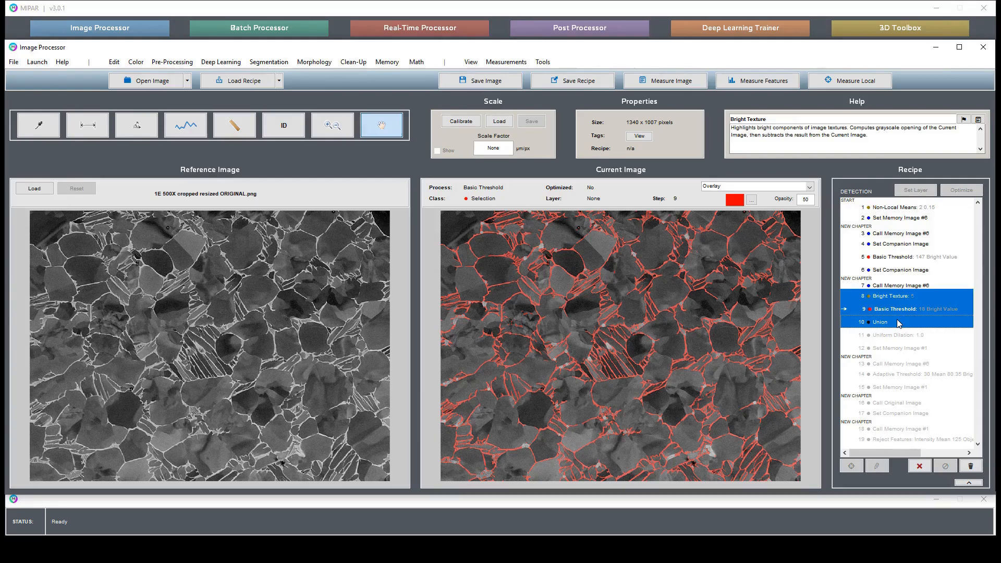
click(897, 322)
click(892, 270)
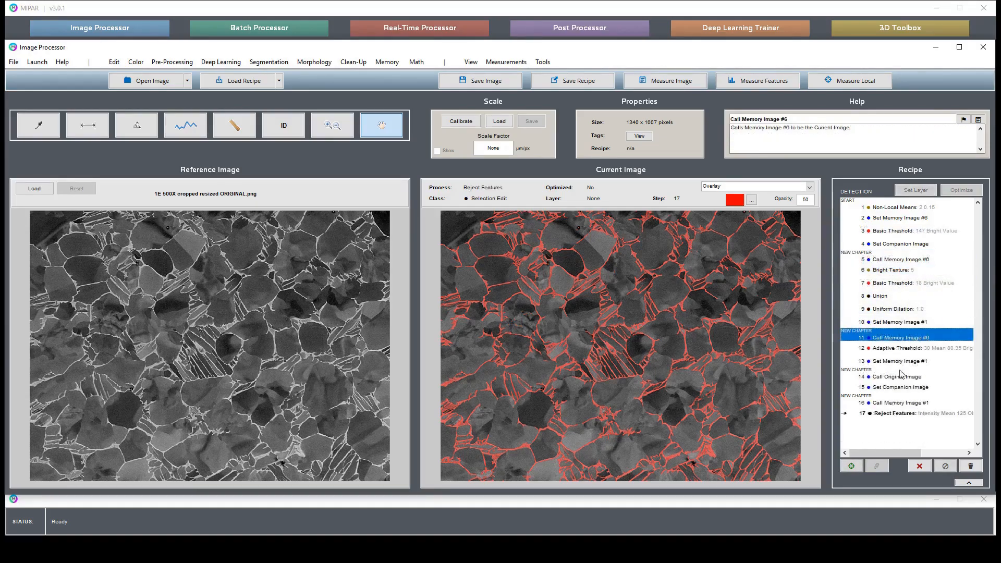
click(900, 410)
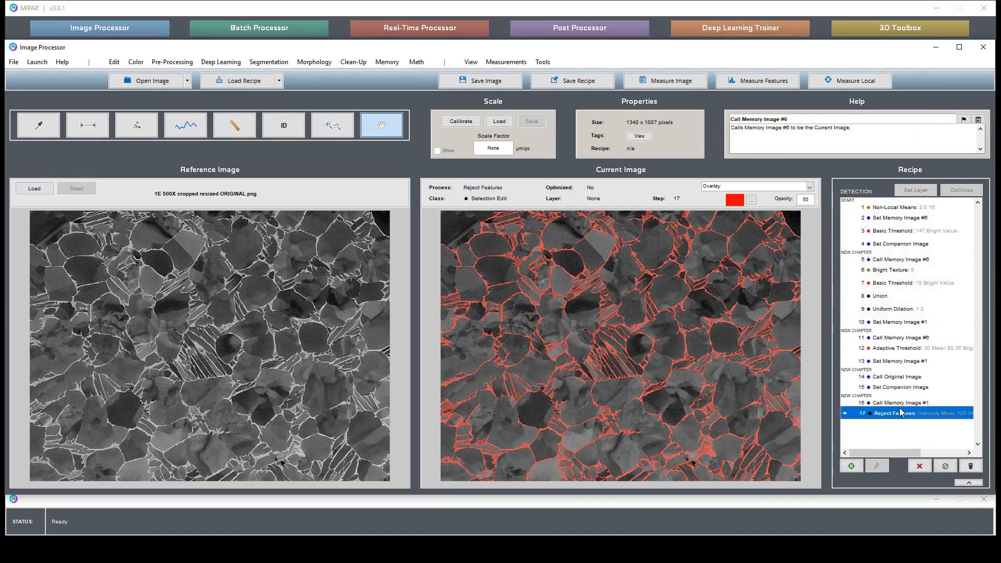
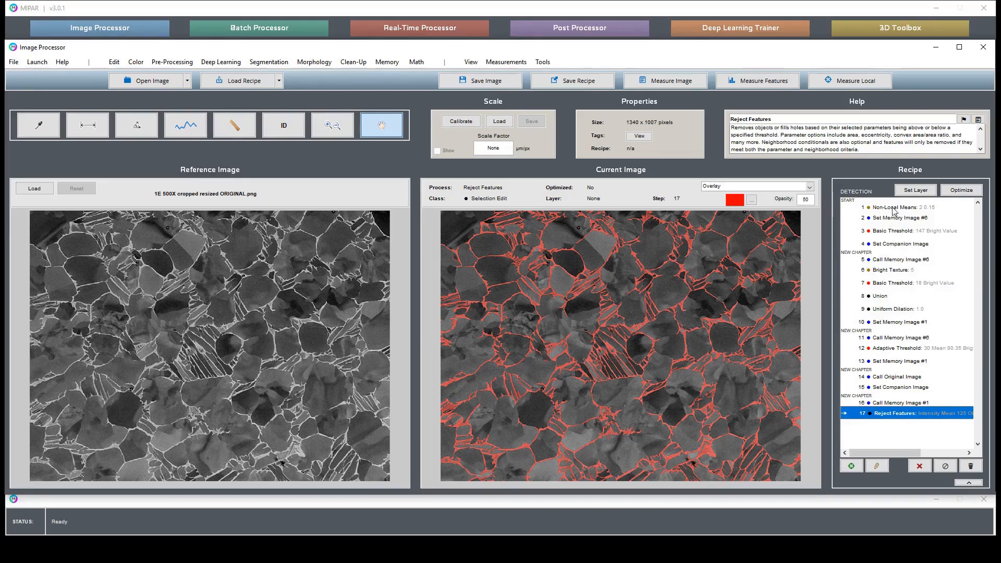
drag(895, 208, 908, 417)
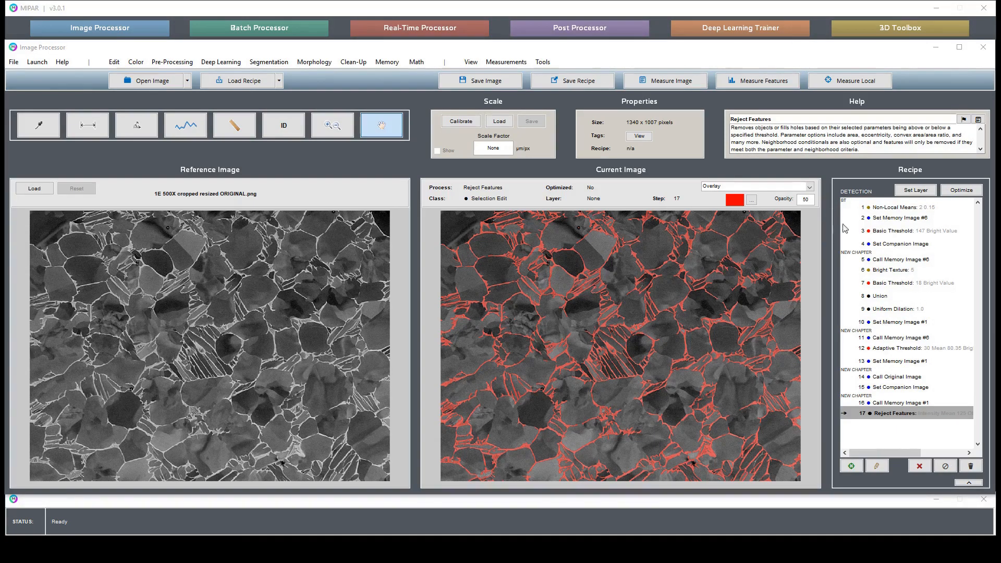
drag(897, 208, 901, 415)
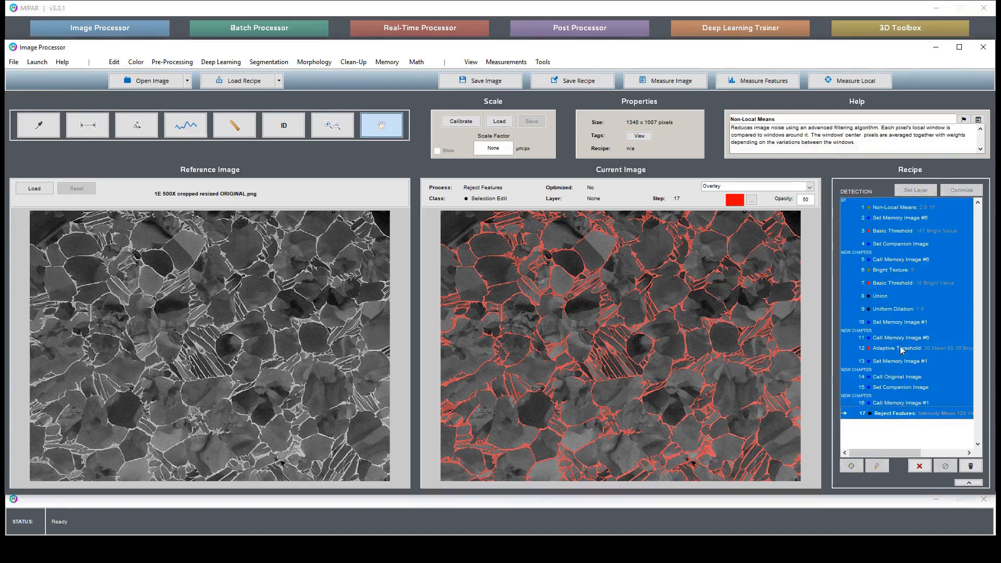
click(894, 324)
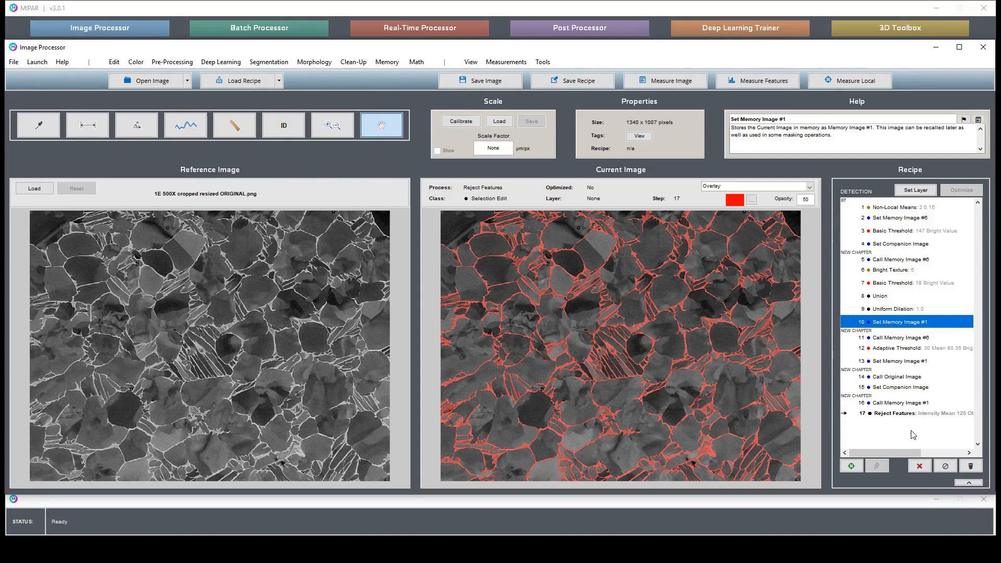
Edit the final Reject Features step to use the type Keep Features </= with the Intensity Mean threshold of 125
double_click(912, 414)
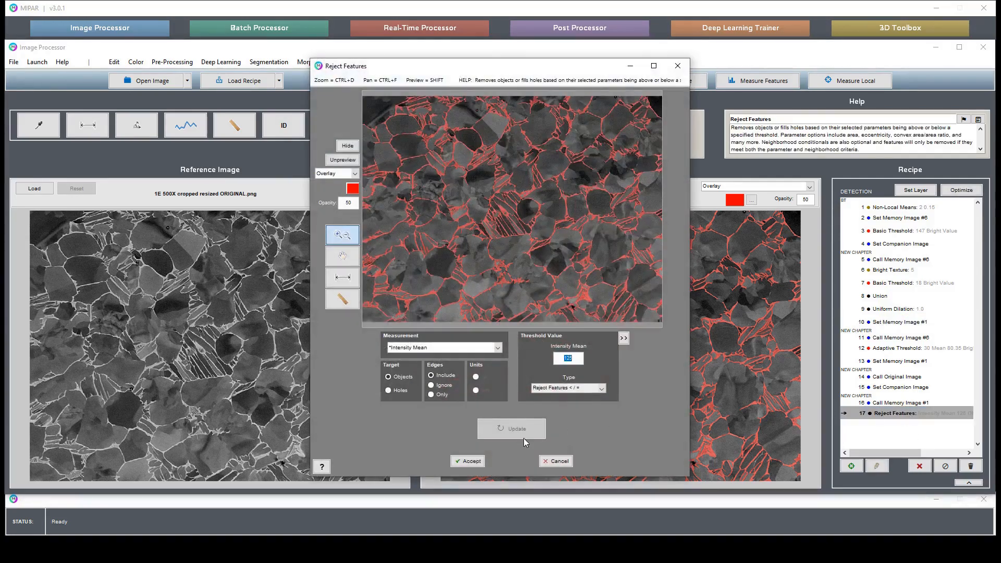
click(542, 389)
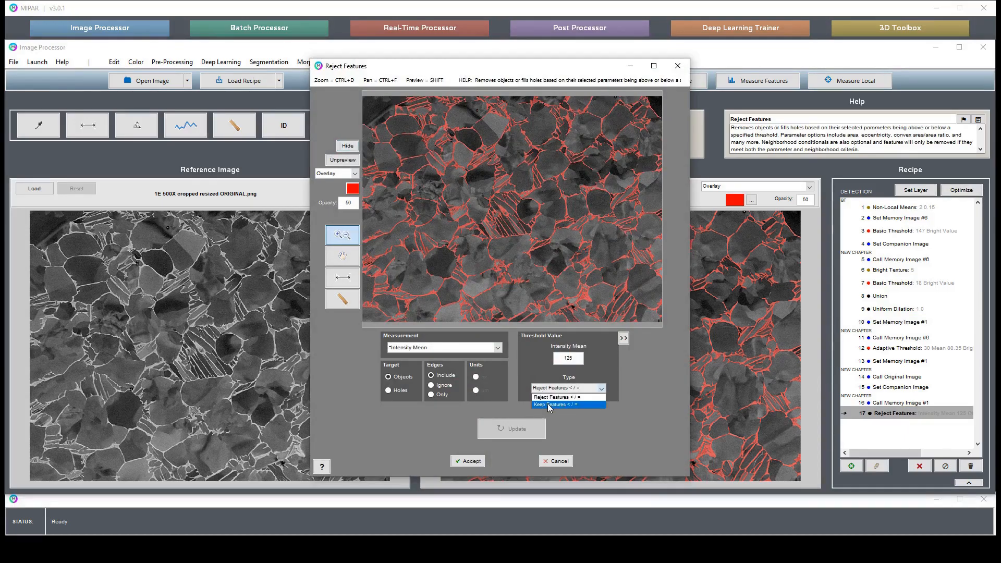
click(549, 405)
click(505, 437)
click(530, 212)
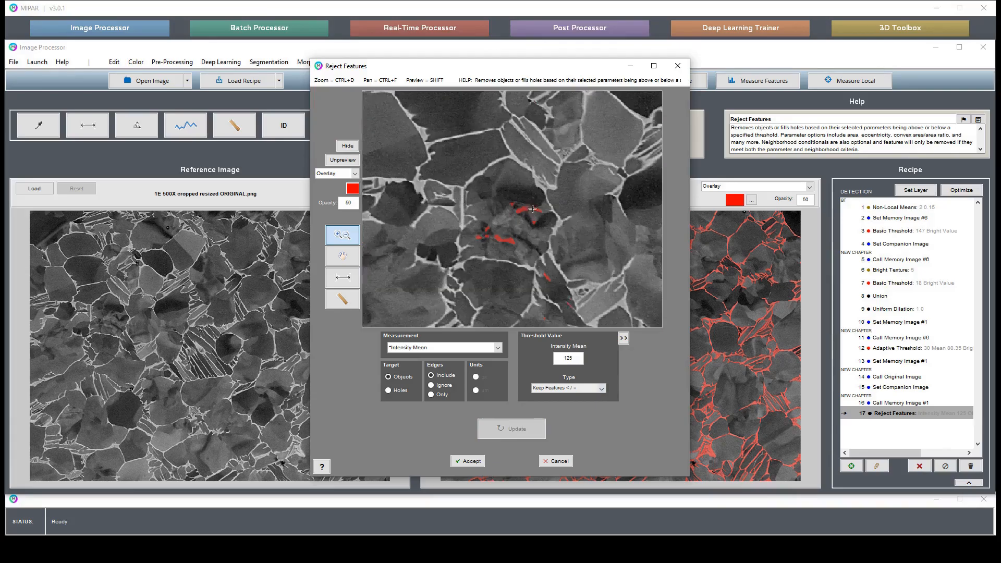
click(471, 461)
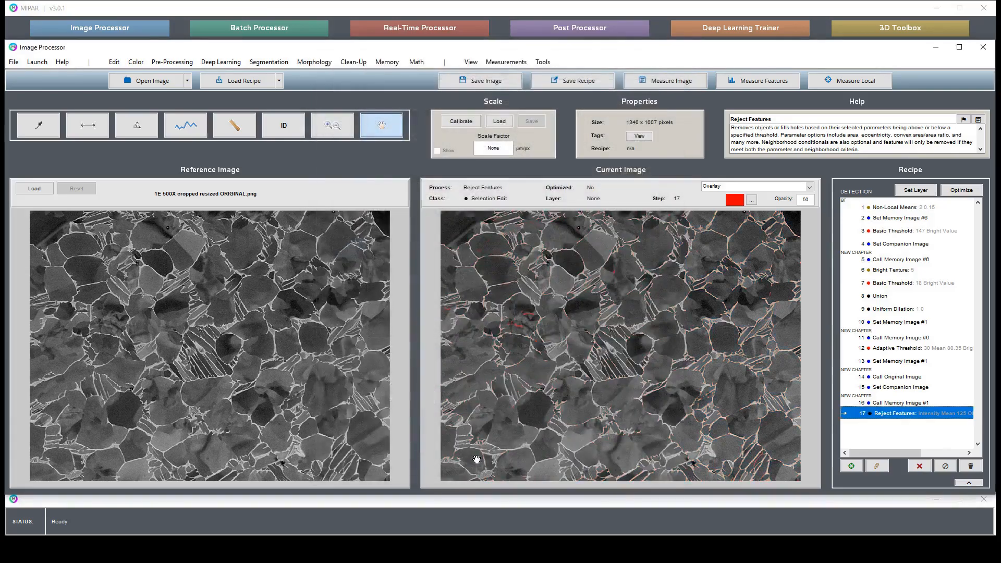
Set the final Reject Features result as a red layer named Dark Features Rejected
click(916, 191)
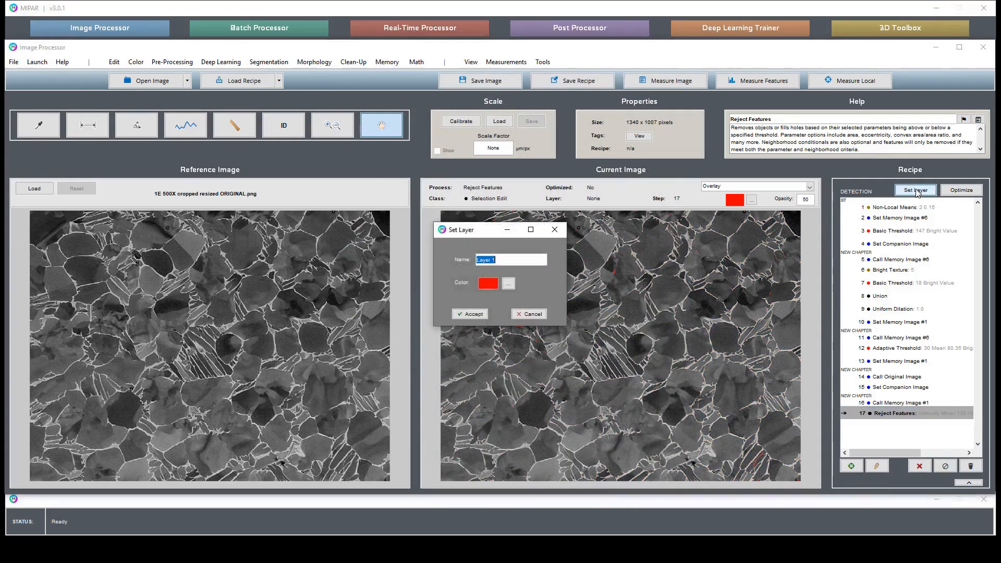
text(Dark Features Rejected)
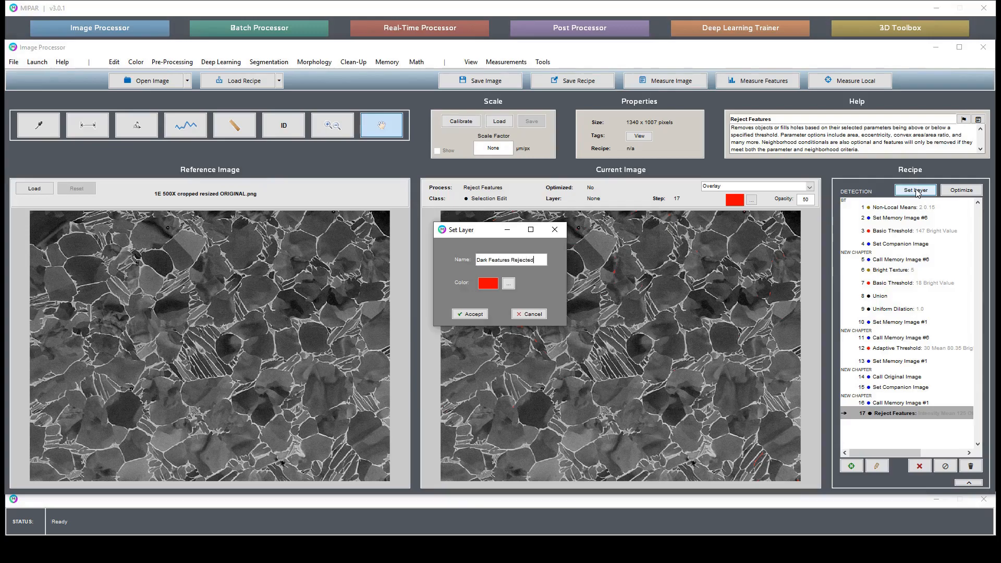
key(Return)
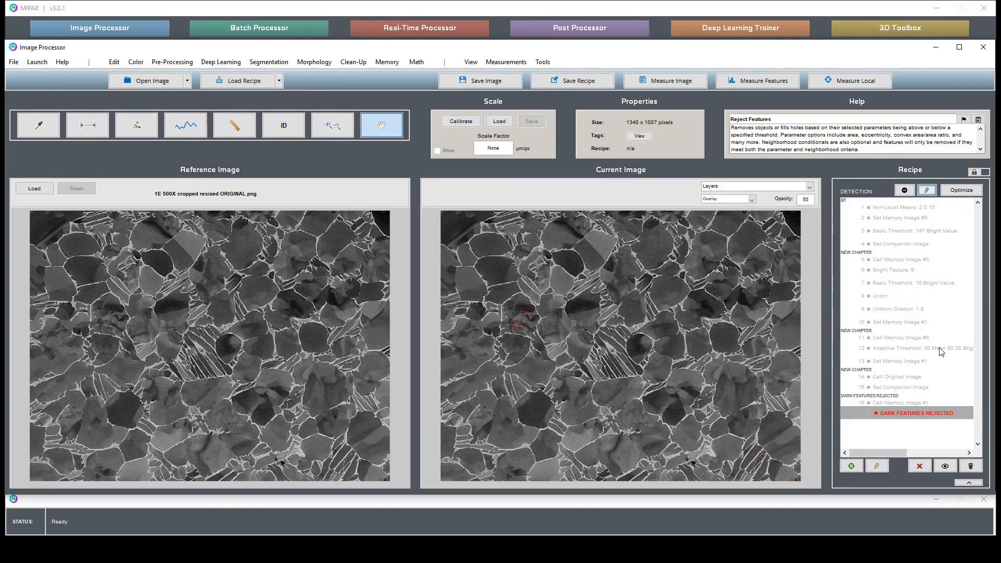
Set the Adaptive Threshold result as a green layer named AT with Dark Features
click(931, 351)
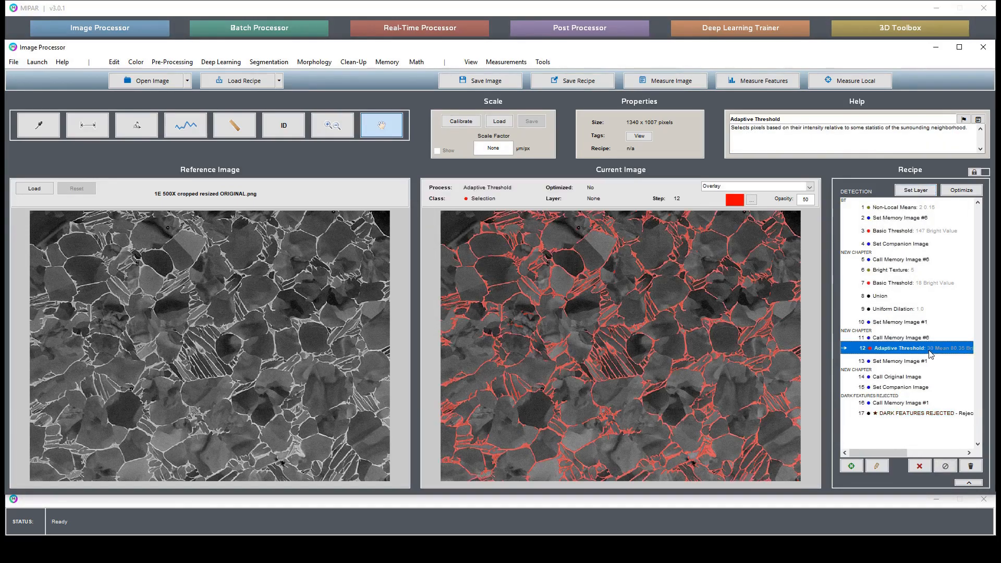
click(913, 193)
text(A)
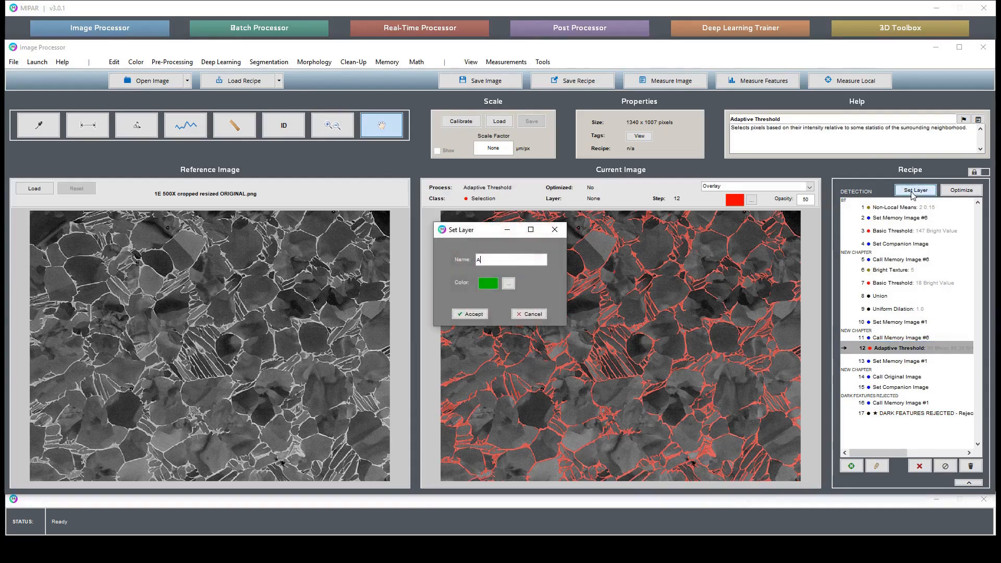
text(T with Dark Features)
key(Return)
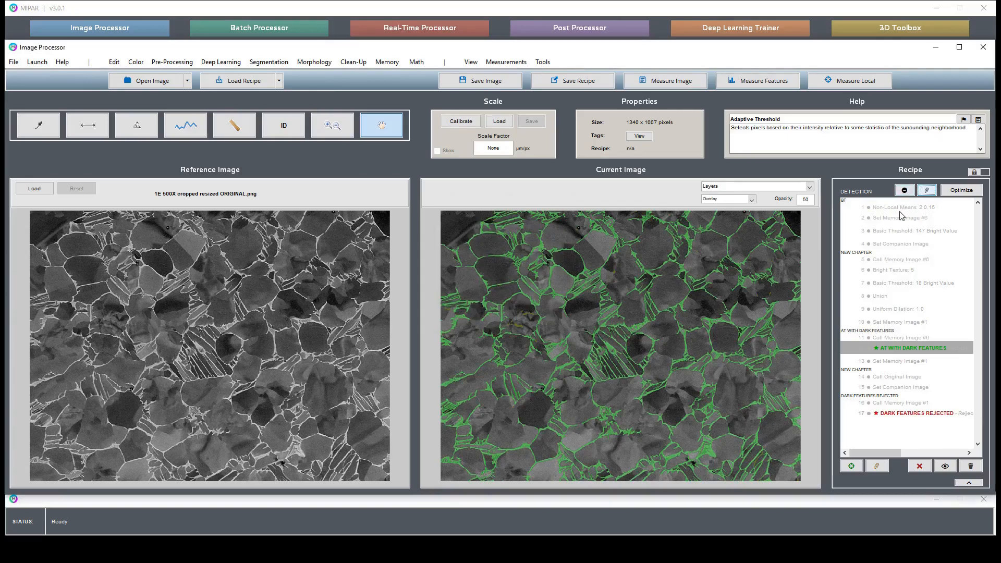
Set the Uniform Dilation result as a blue layer named After dilation
click(897, 309)
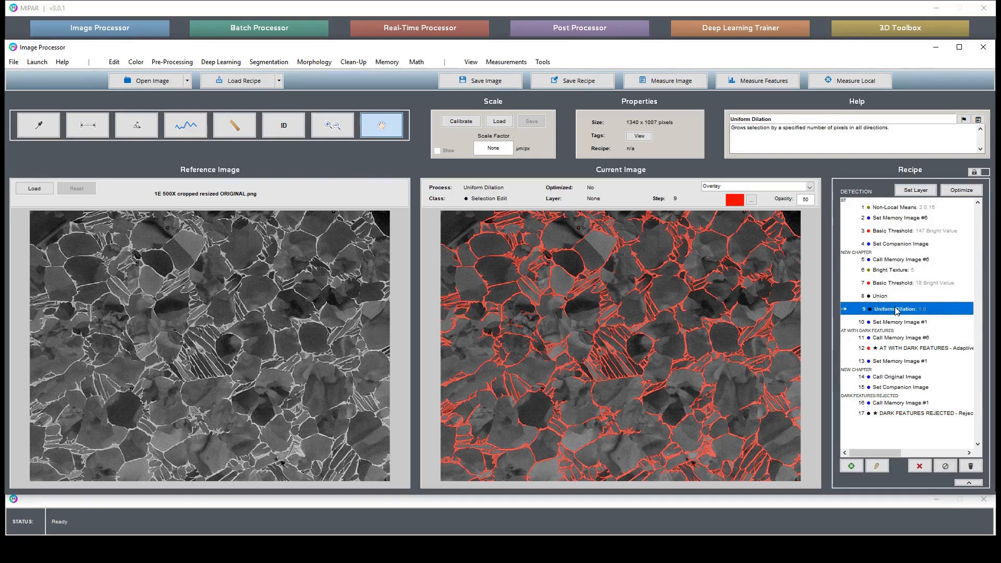
click(921, 191)
text(After dilate)
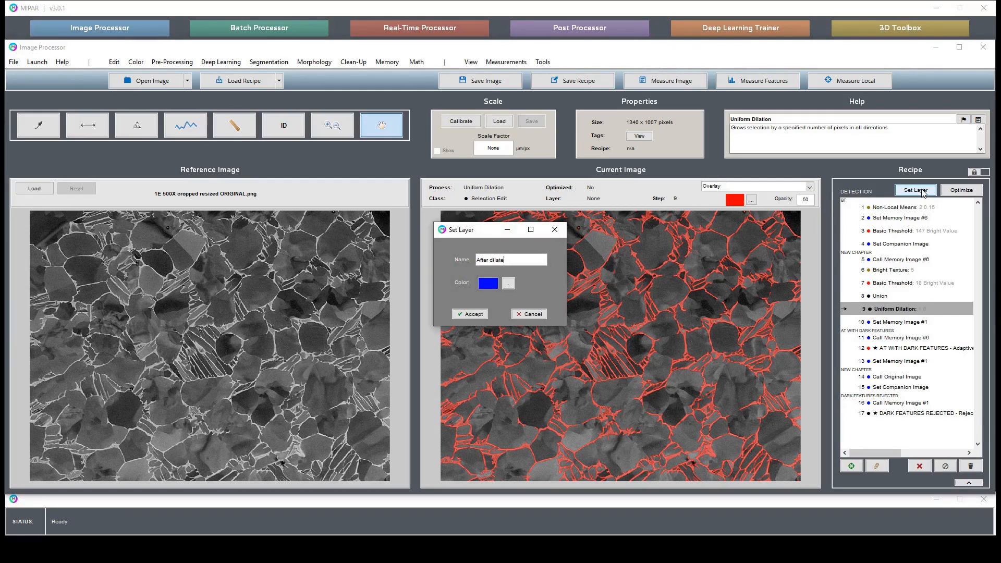
key(Return)
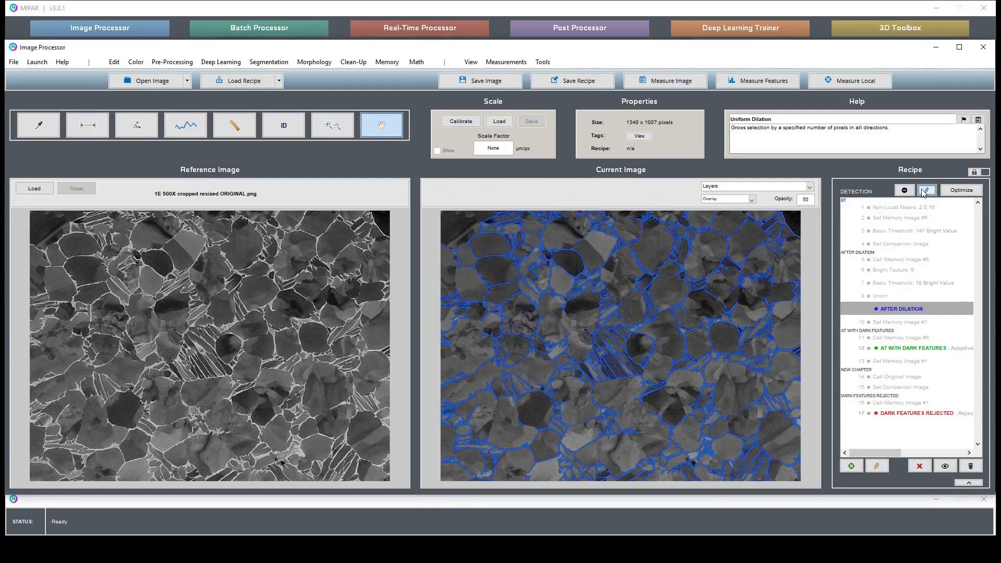
Set the 18 Bright Value Basic Threshold result that follows Bright Texture as an orange layer named BT-BT
click(897, 285)
click(899, 232)
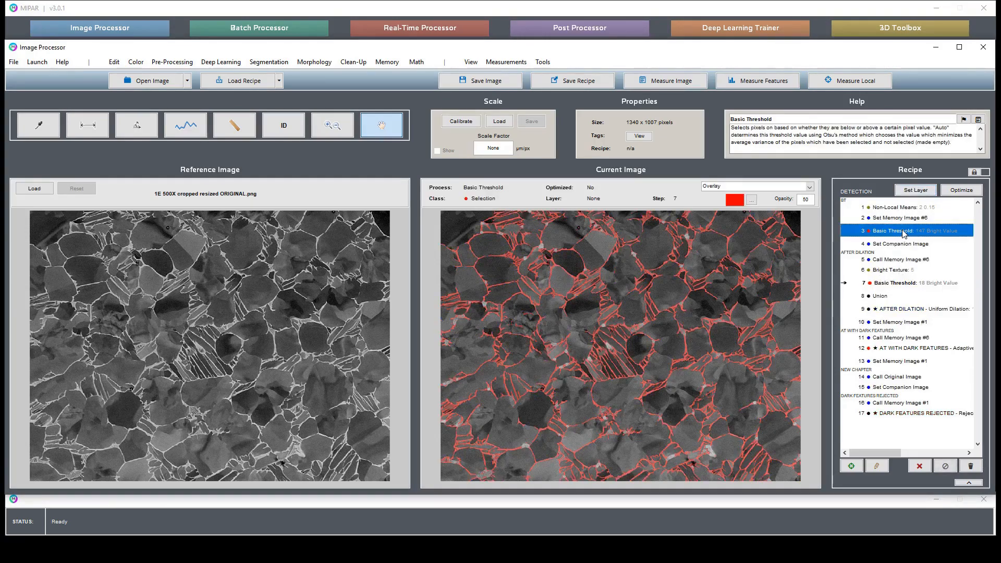
click(899, 271)
click(901, 281)
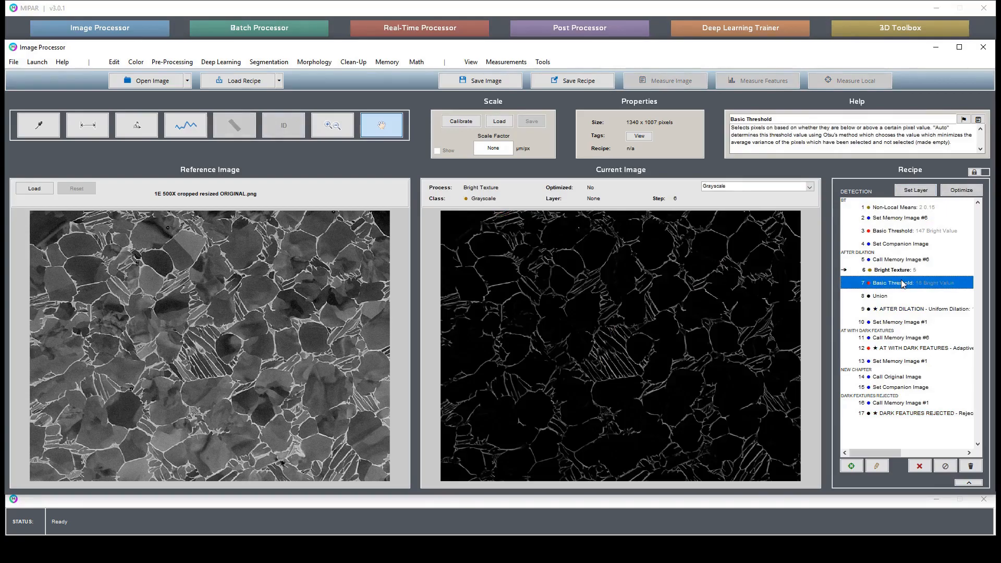
click(923, 191)
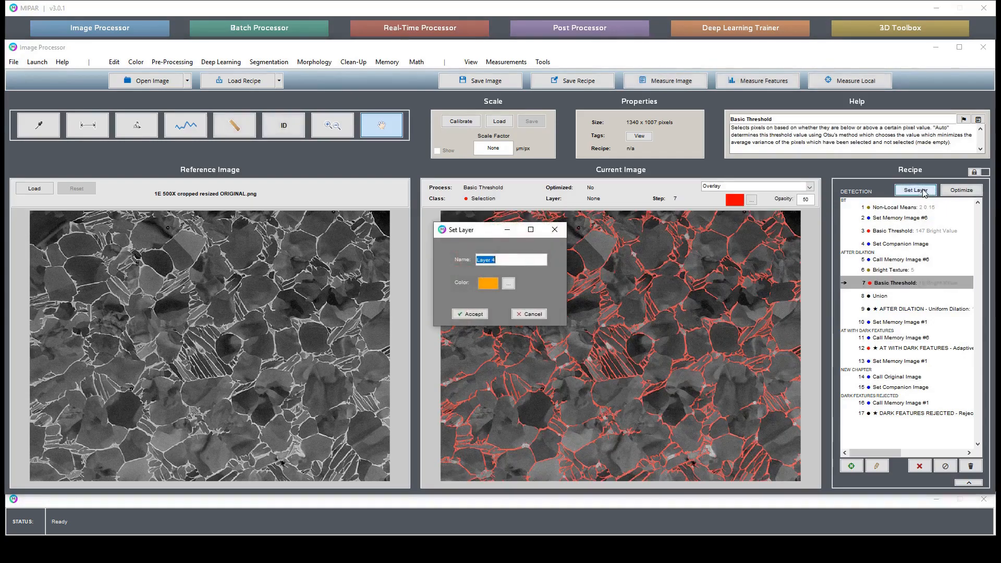
text(BT/BT)
key(Return)
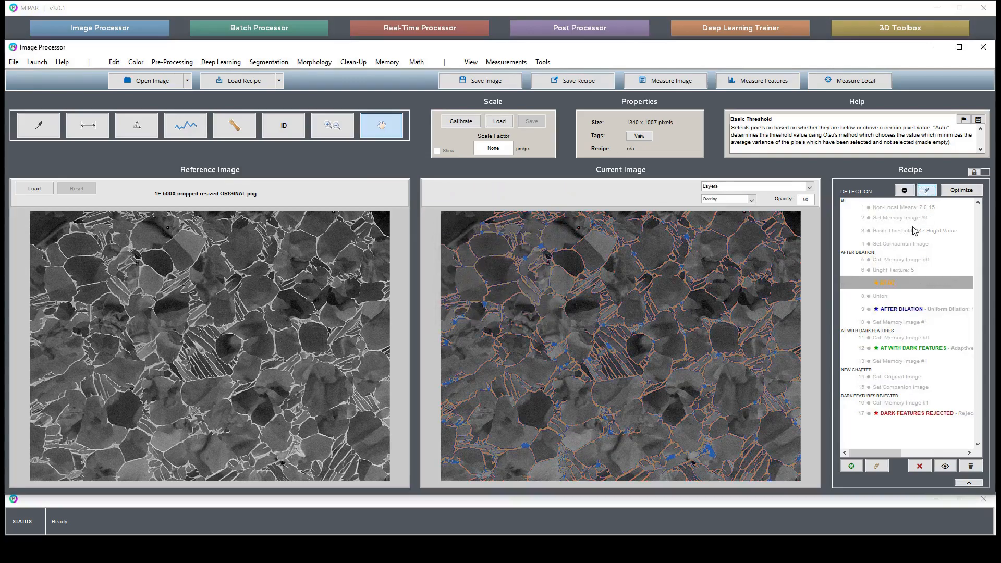
Set the 147 Bright Value Basic Threshold result as a magenta layer named BT
click(914, 231)
click(916, 190)
text(BT)
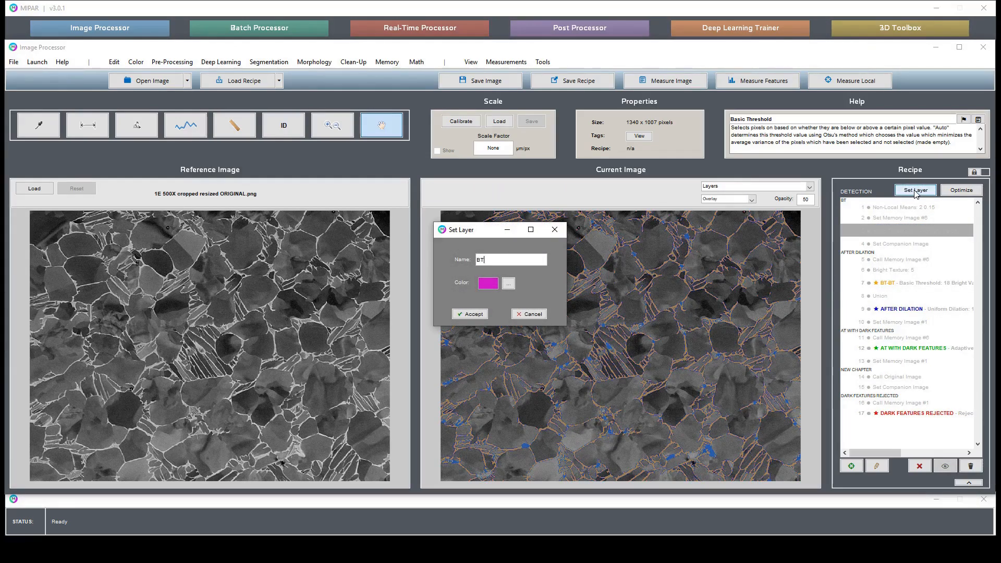
key(Return)
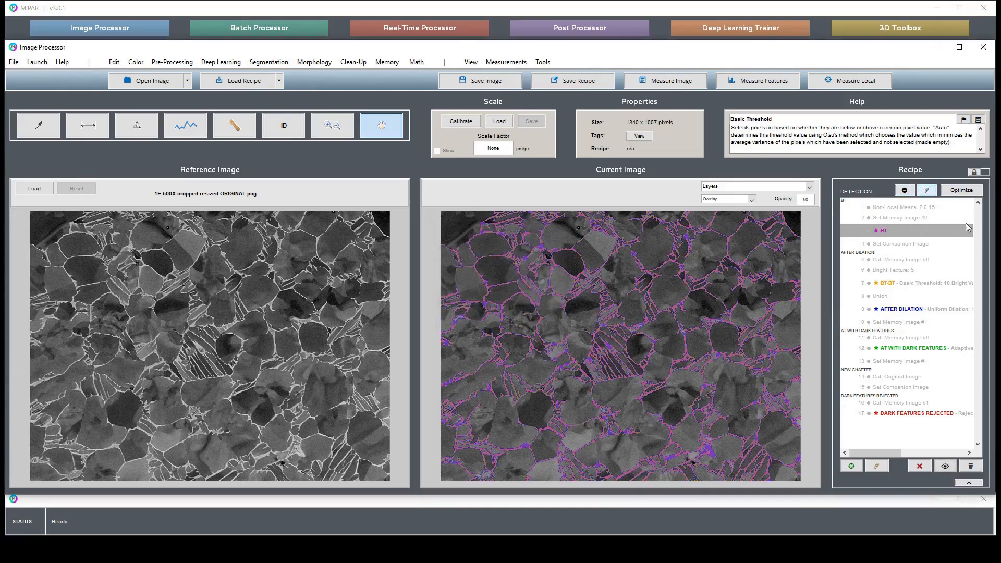
Switch the recipe to its locked layer view and display only the BT-BT and BT layers
click(974, 172)
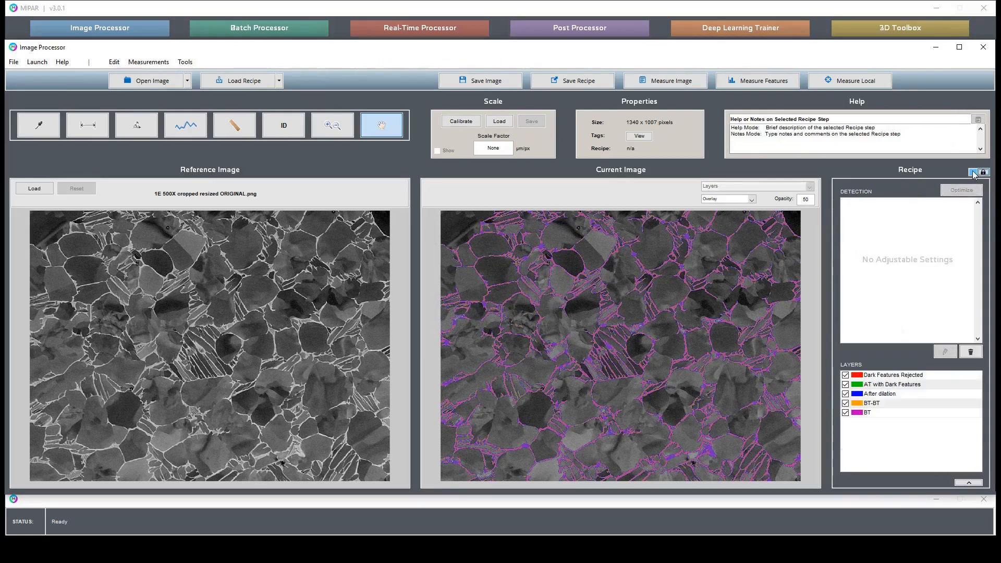
click(846, 393)
click(845, 385)
click(845, 375)
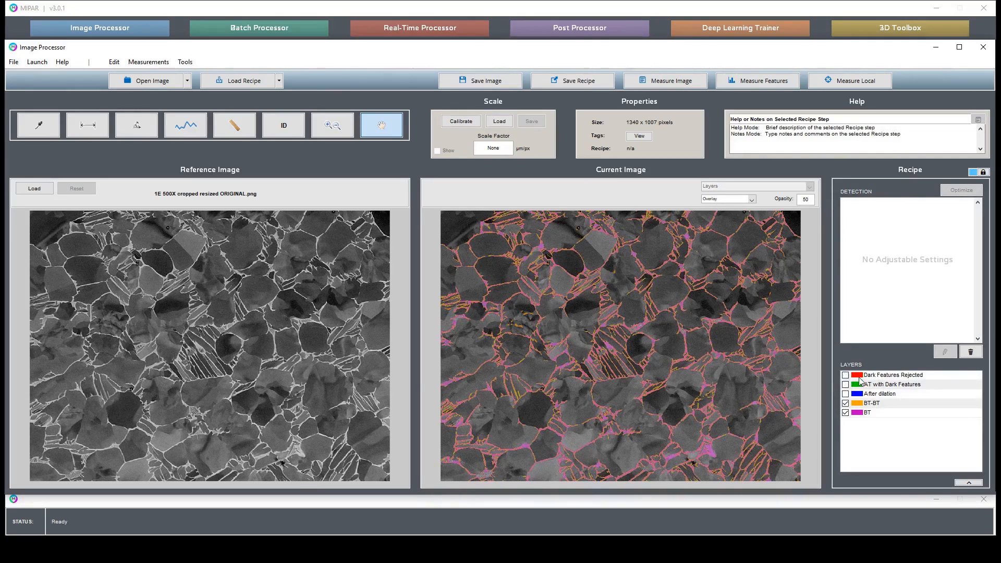
Examine the striped grain region up close, comparing the coverage of the BT-BT and BT layers
click(349, 133)
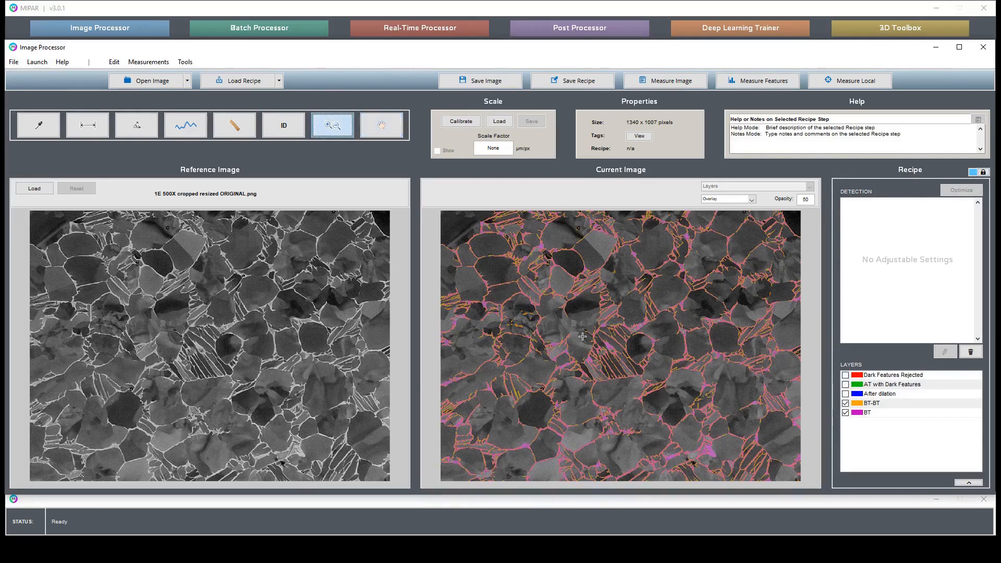
drag(540, 316, 674, 401)
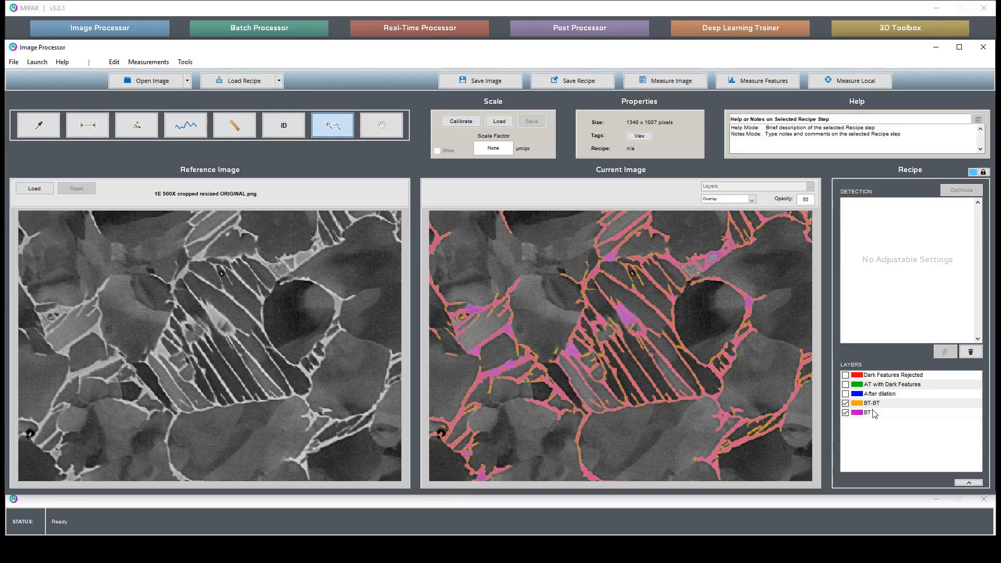
double_click(891, 406)
double_click(875, 415)
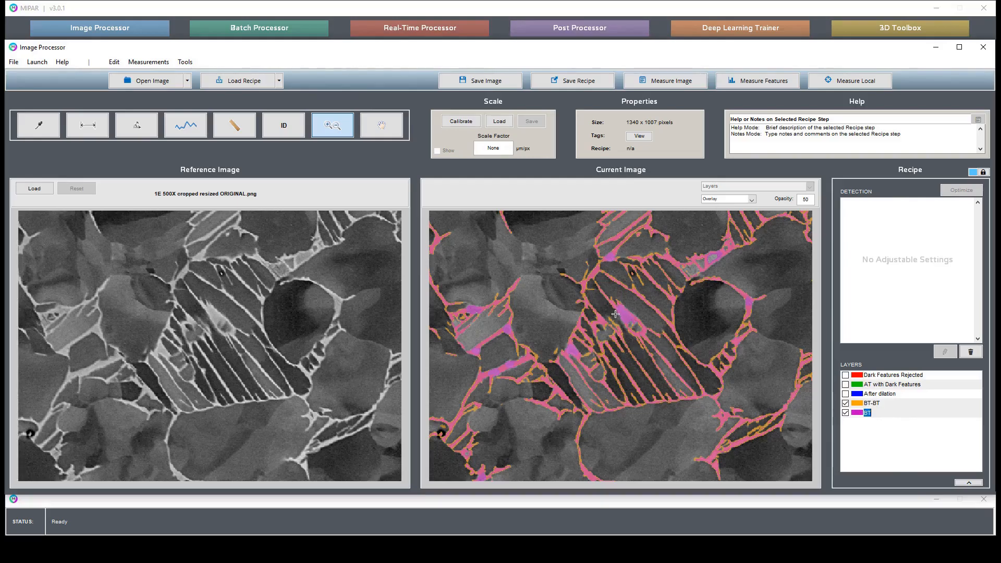
right_click(641, 310)
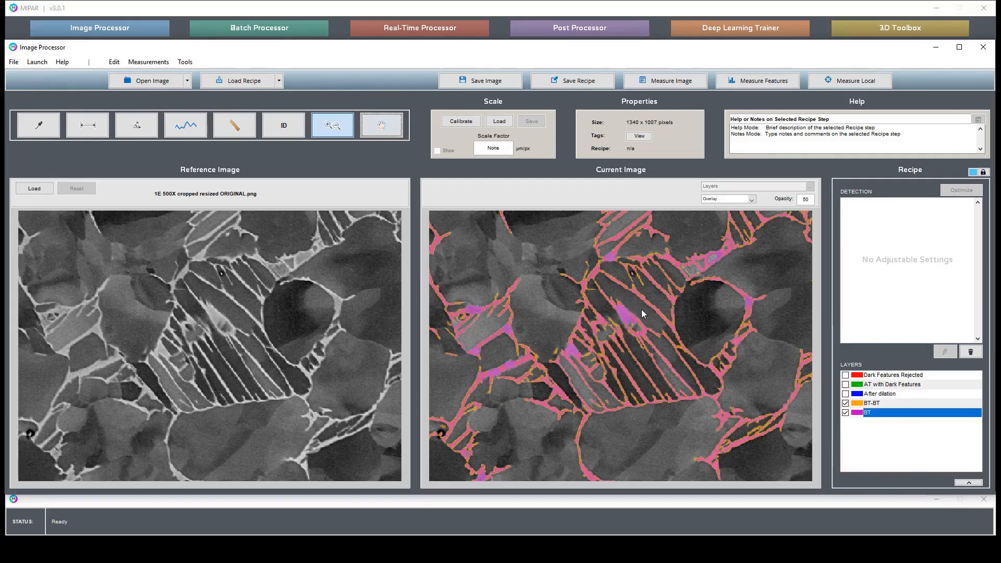
drag(714, 275, 649, 364)
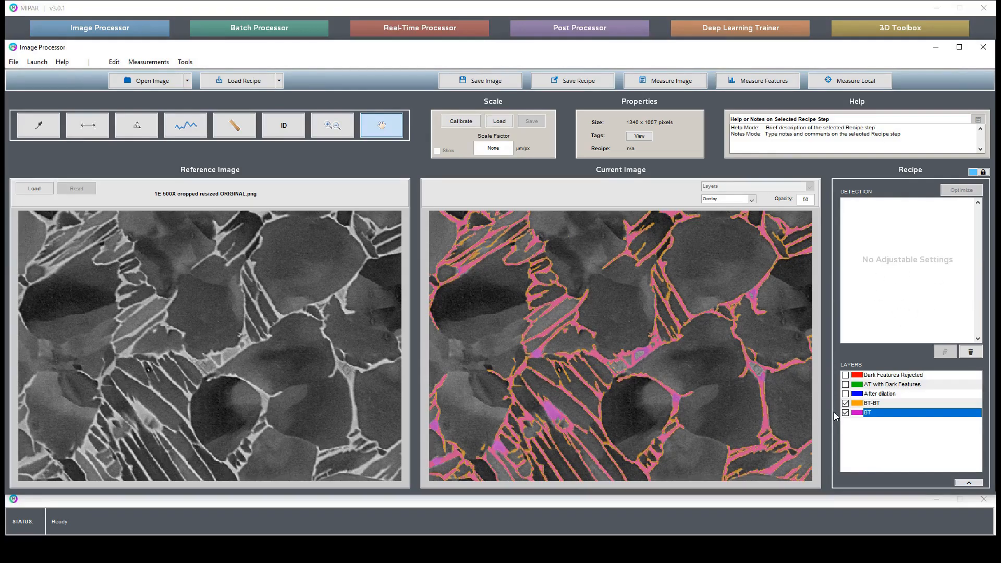
click(882, 404)
shift+click(882, 413)
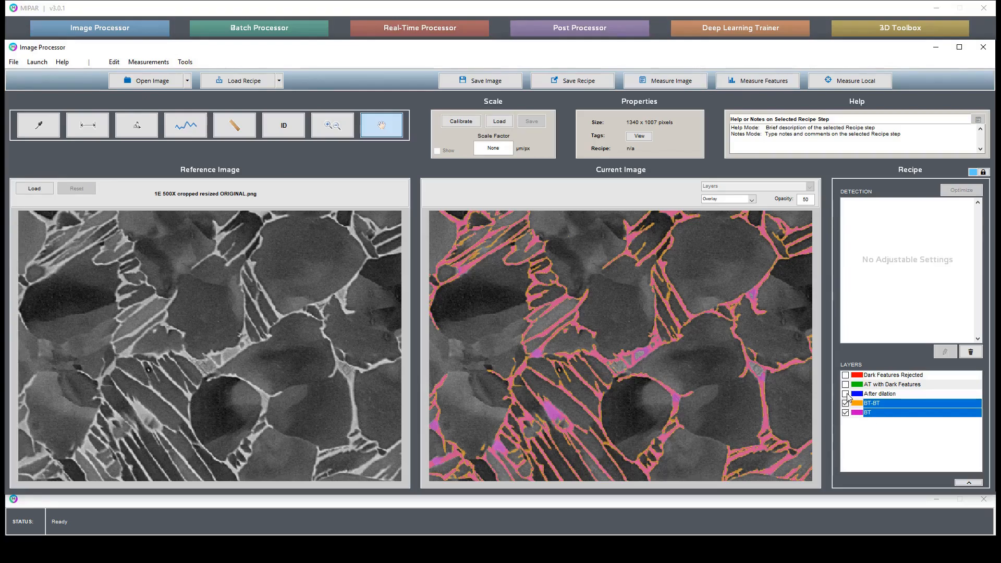
Show the Dark Features Rejected layer and inspect where it marks features around the rough dark grain
click(845, 375)
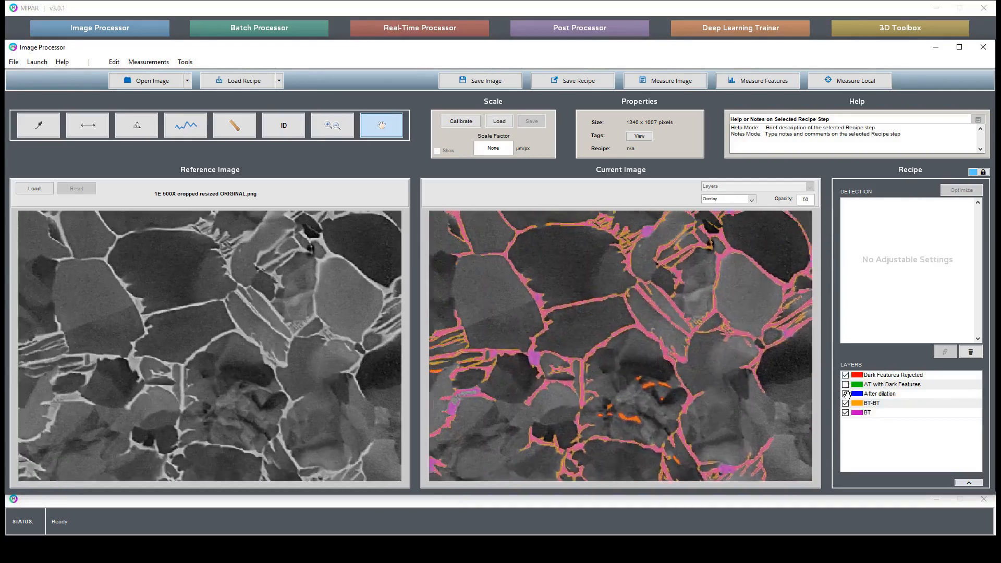
drag(588, 410, 543, 320)
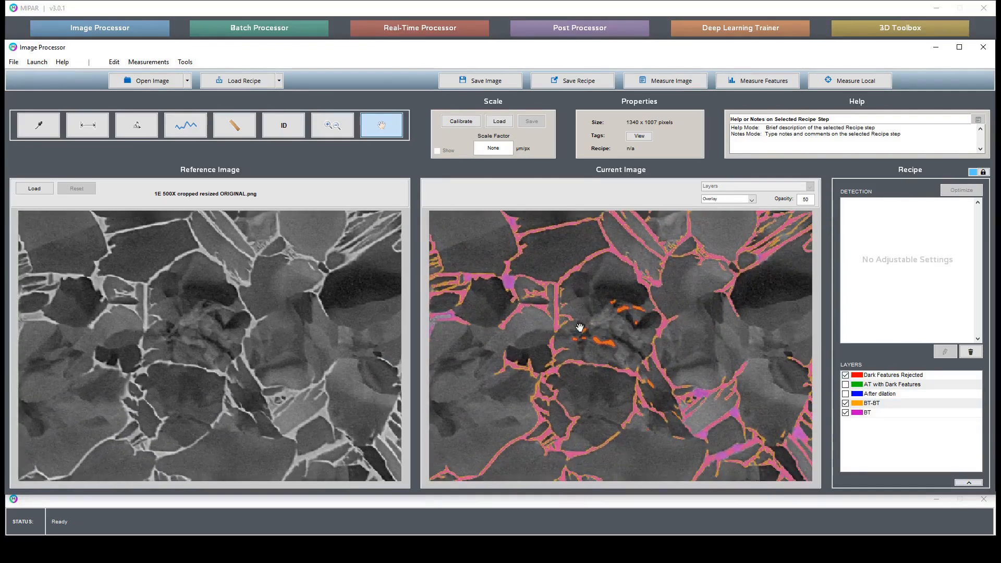
drag(628, 388, 596, 366)
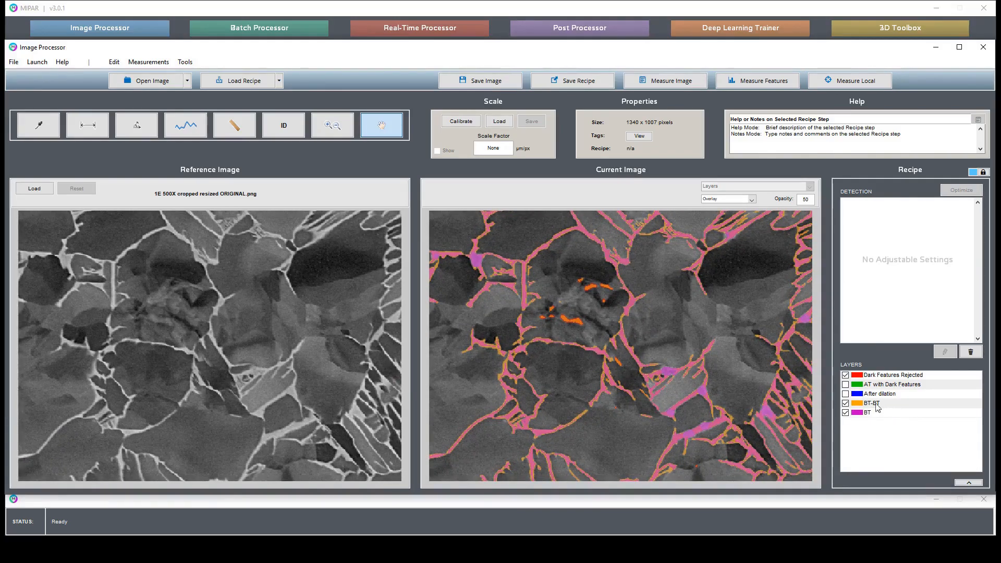
drag(594, 281, 644, 305)
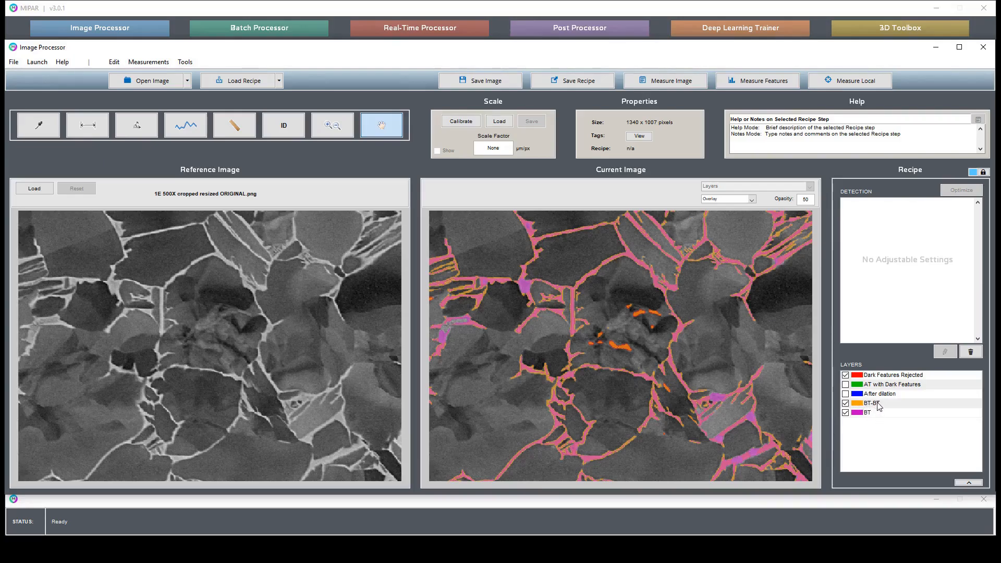
drag(732, 269, 632, 330)
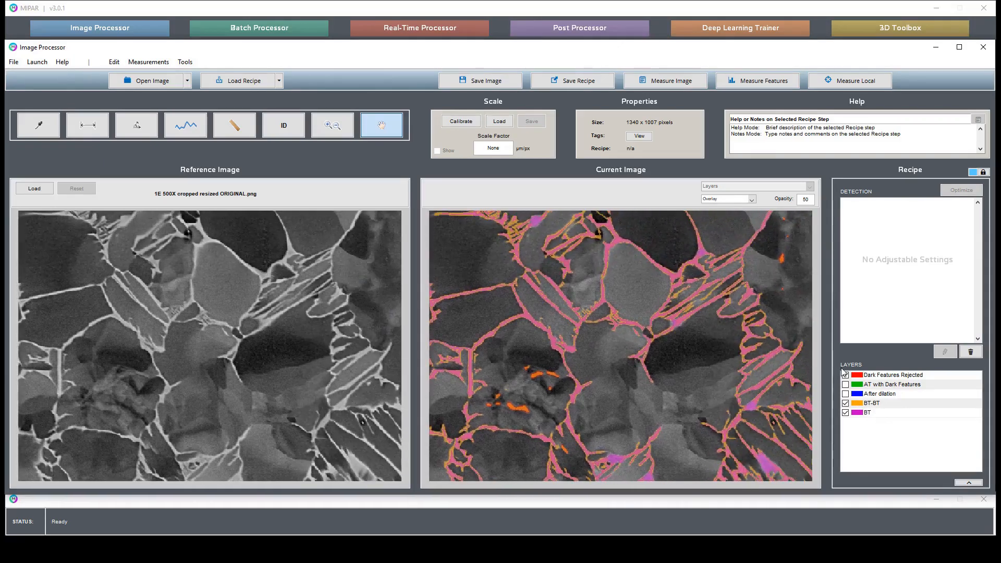
Display the After dilation layer, keep AT with Dark Features hidden, and inspect the boundaries across the upper grains
click(845, 384)
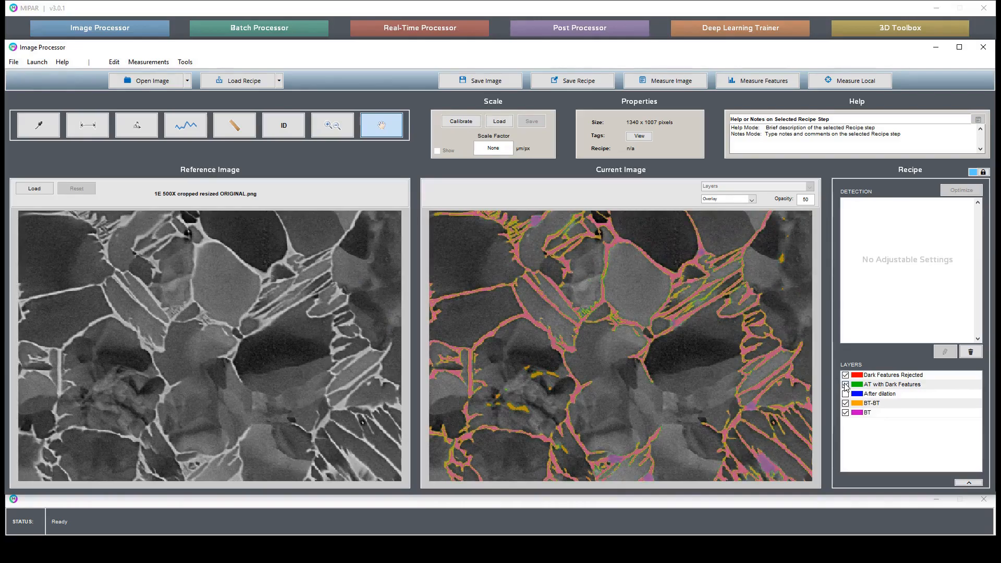
click(846, 393)
click(845, 384)
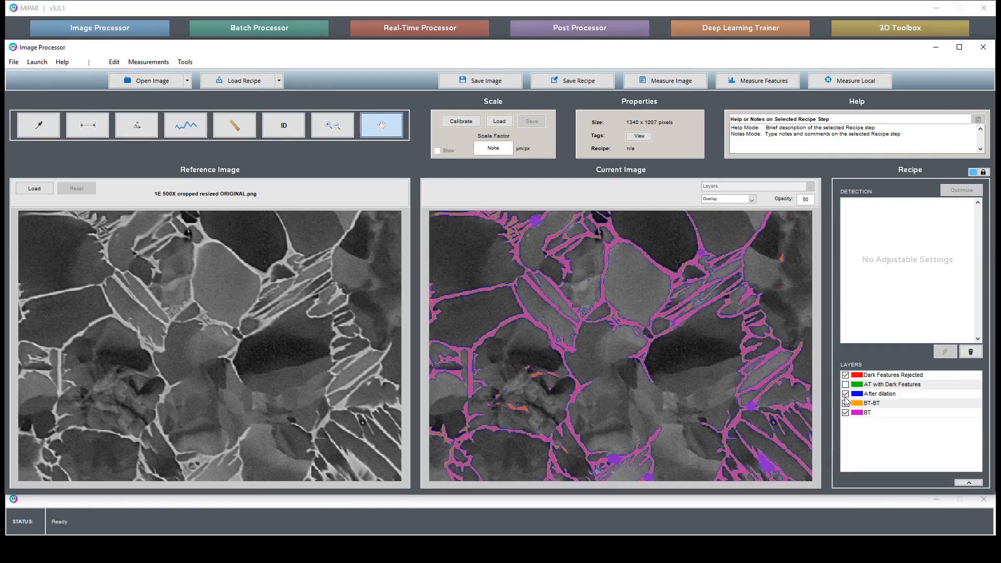
drag(632, 264, 643, 319)
drag(569, 270, 574, 343)
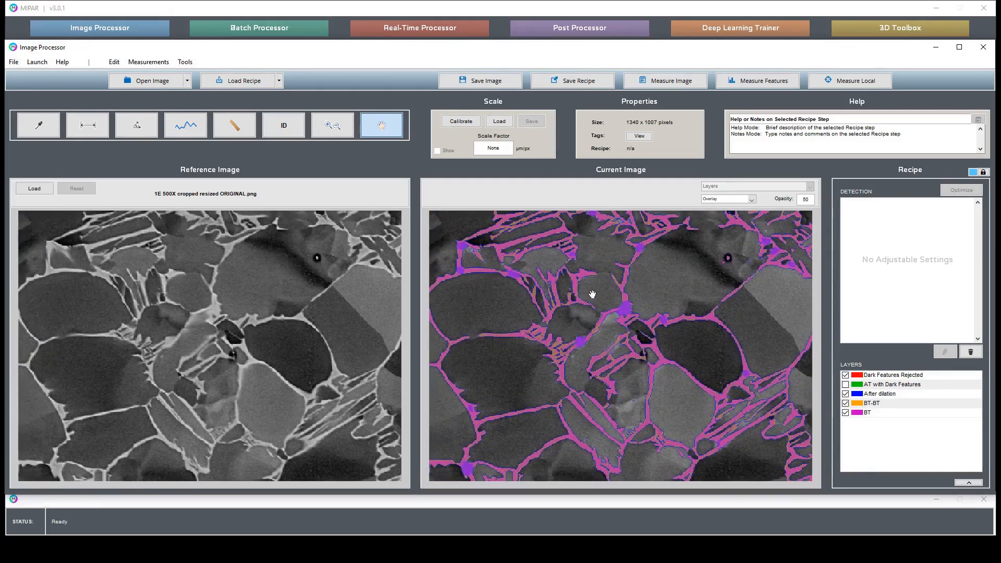
drag(755, 282, 537, 282)
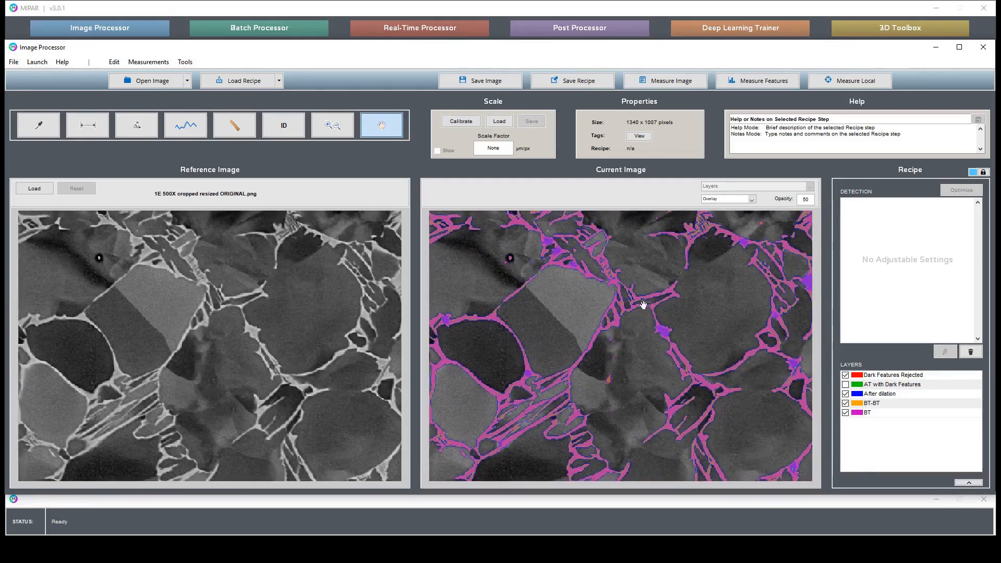
Compare the AT with Dark Features and After dilation layers by alternating their visibility, and check the boundary coverage in other regions
click(845, 385)
click(845, 394)
click(845, 395)
click(845, 395)
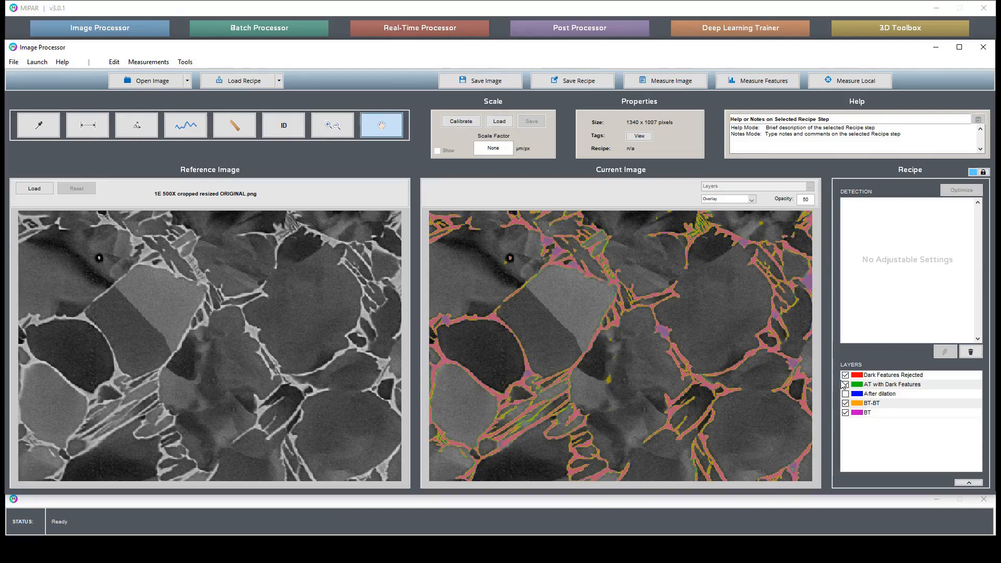
click(845, 386)
click(846, 394)
drag(718, 274, 498, 360)
drag(681, 398, 539, 226)
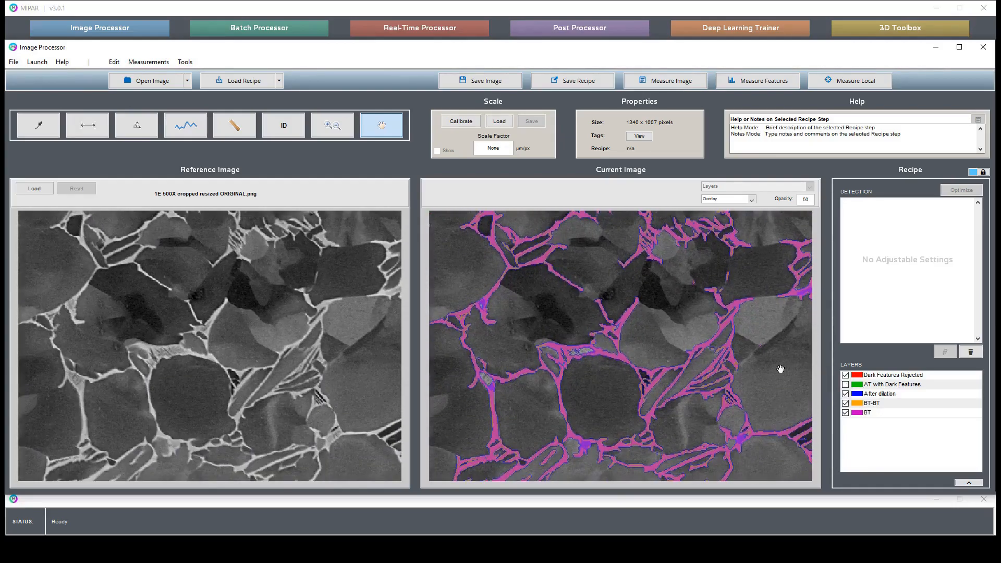
drag(578, 320, 541, 352)
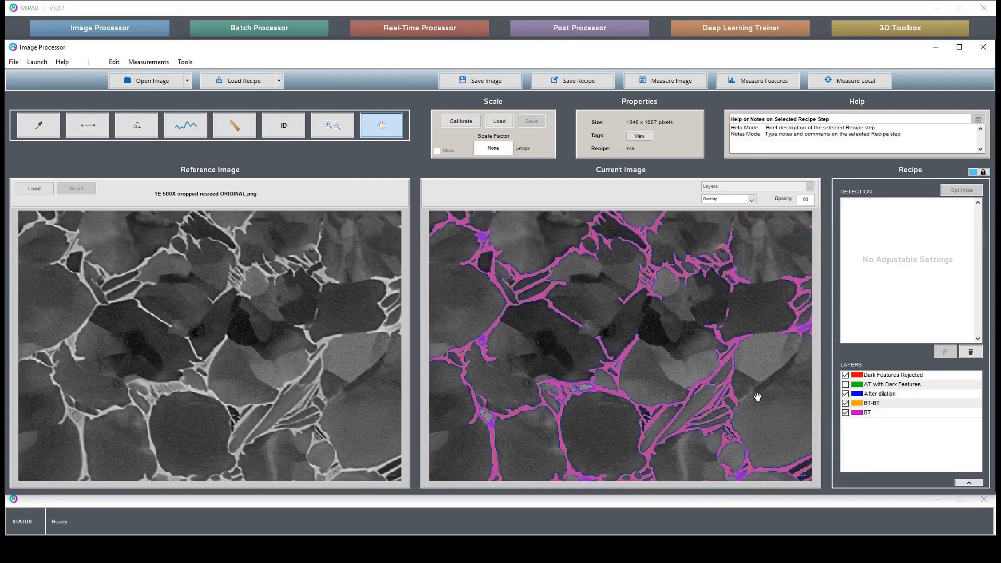
Return to the recipe's step list and remove the BT, BT-BT, After dilation, AT with Dark Features and Dark Features Rejected layers from their steps
click(845, 385)
click(984, 173)
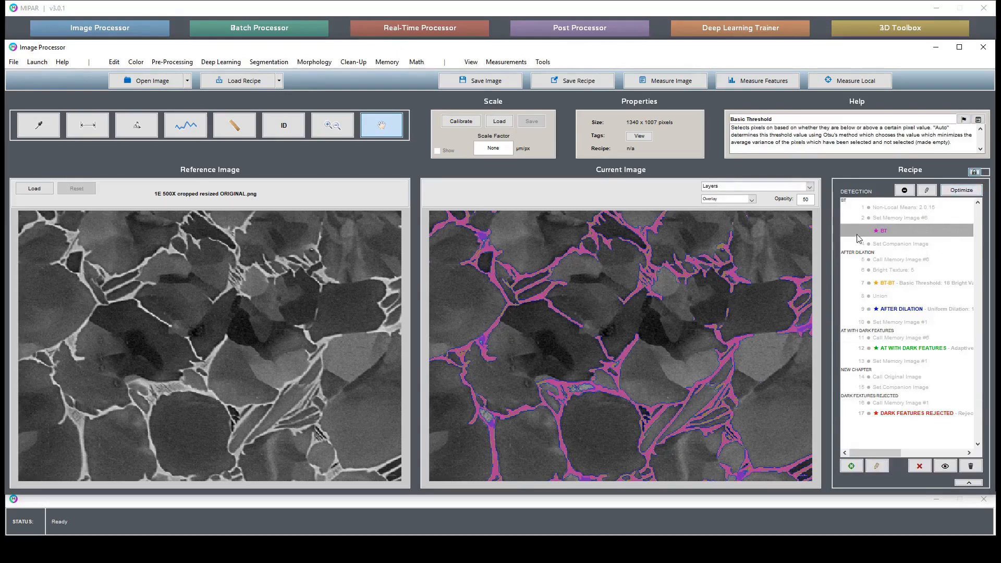
drag(500, 316, 547, 374)
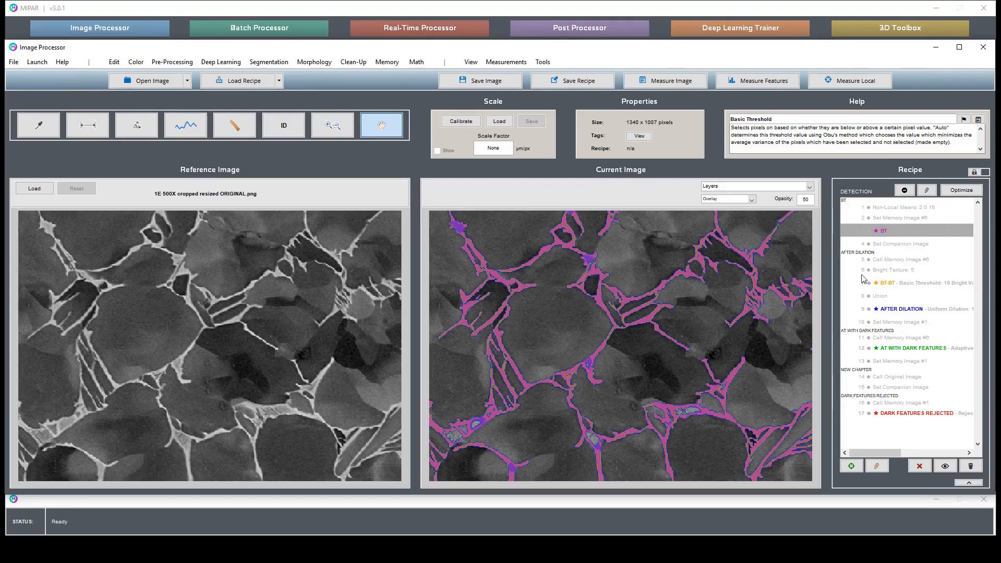
click(904, 191)
click(905, 190)
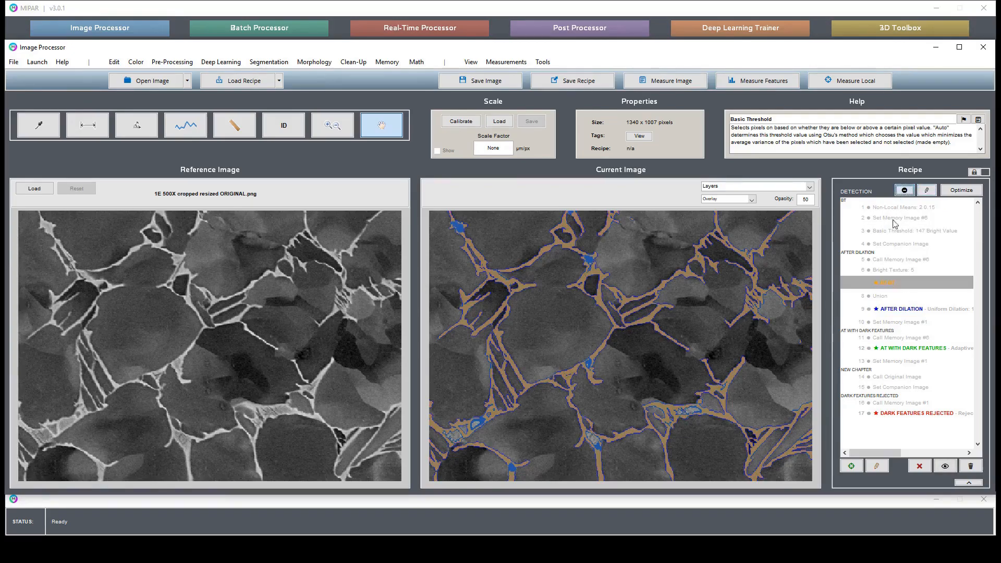
click(900, 309)
click(905, 190)
click(908, 350)
click(905, 190)
click(916, 415)
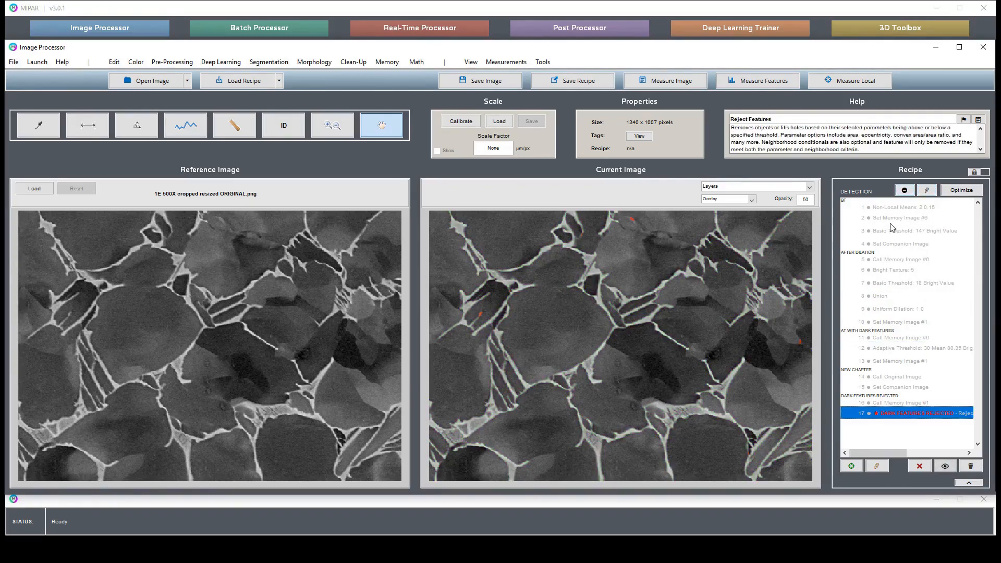
click(905, 190)
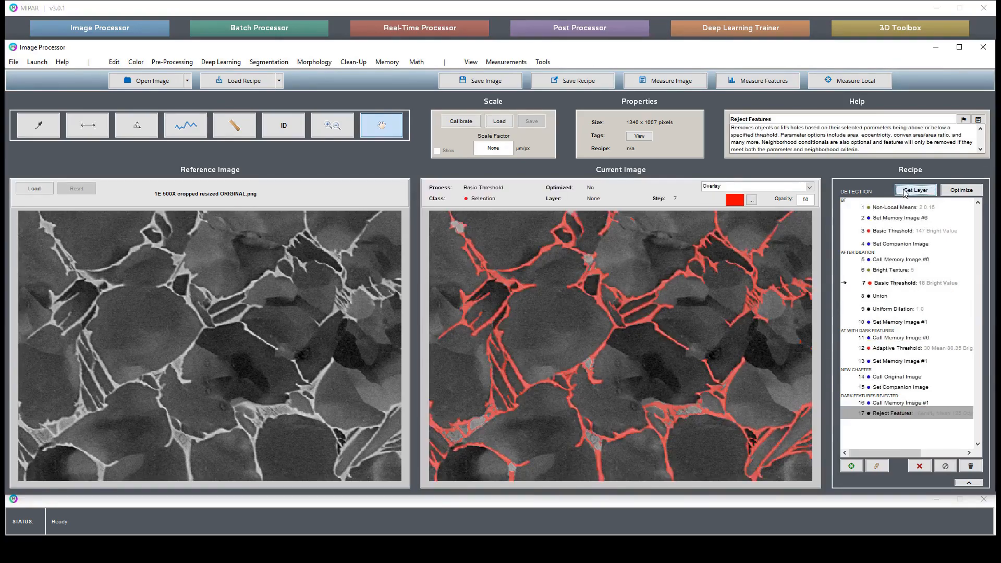
Edit the final Reject Features step to reject, rather than keep, features with Intensity Mean less than or equal to 125
right_click(889, 413)
click(924, 456)
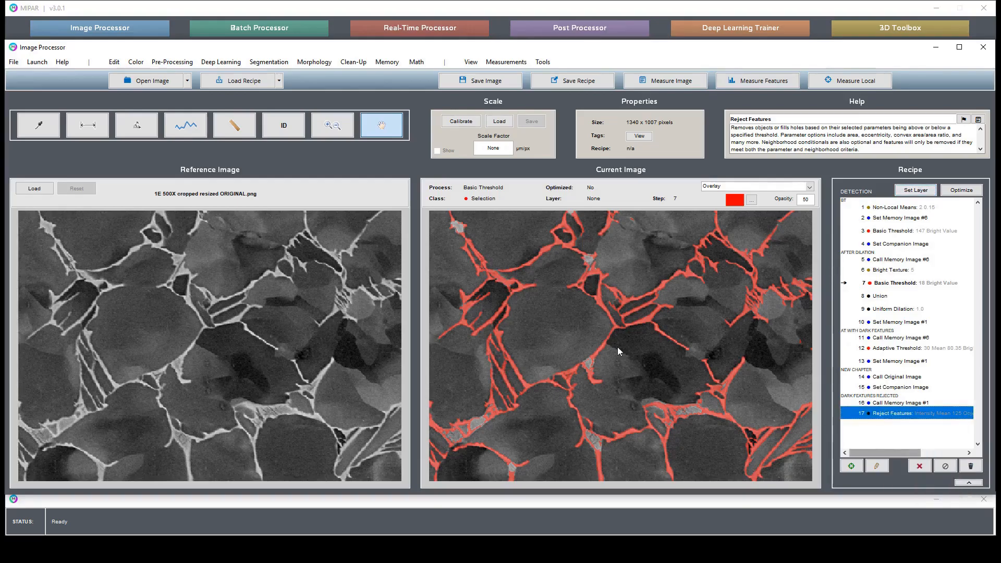
click(567, 388)
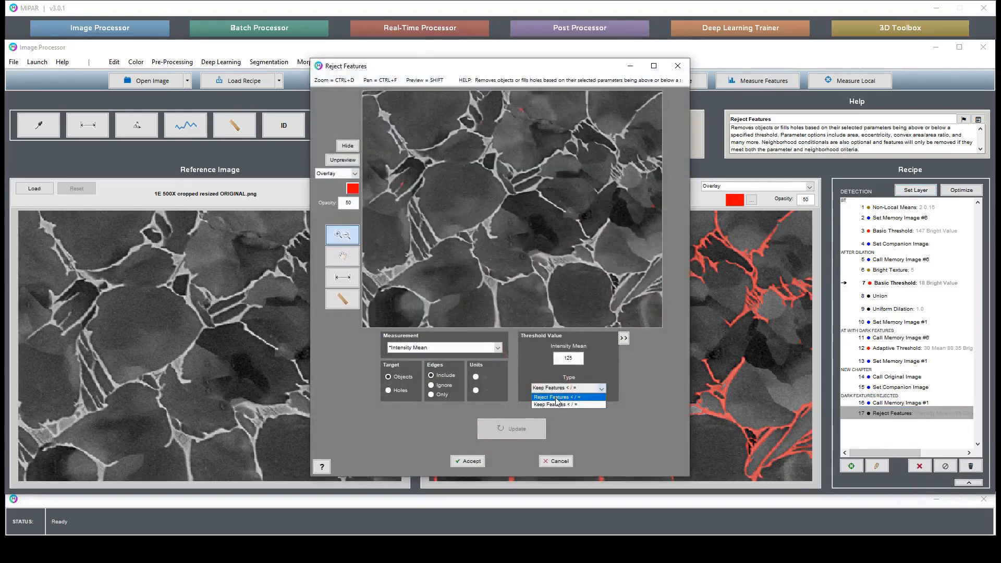
click(557, 397)
click(514, 436)
click(471, 461)
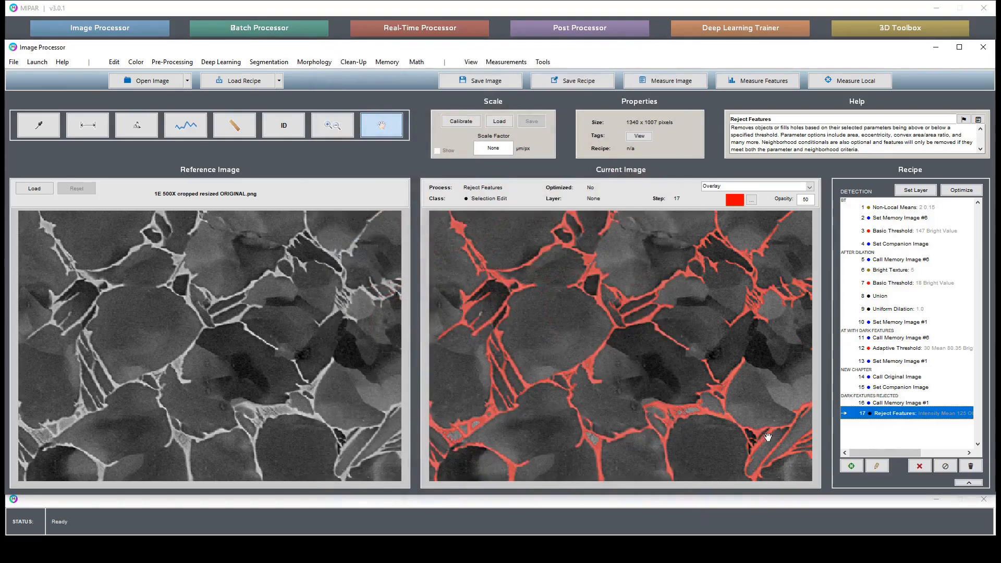
double_click(892, 417)
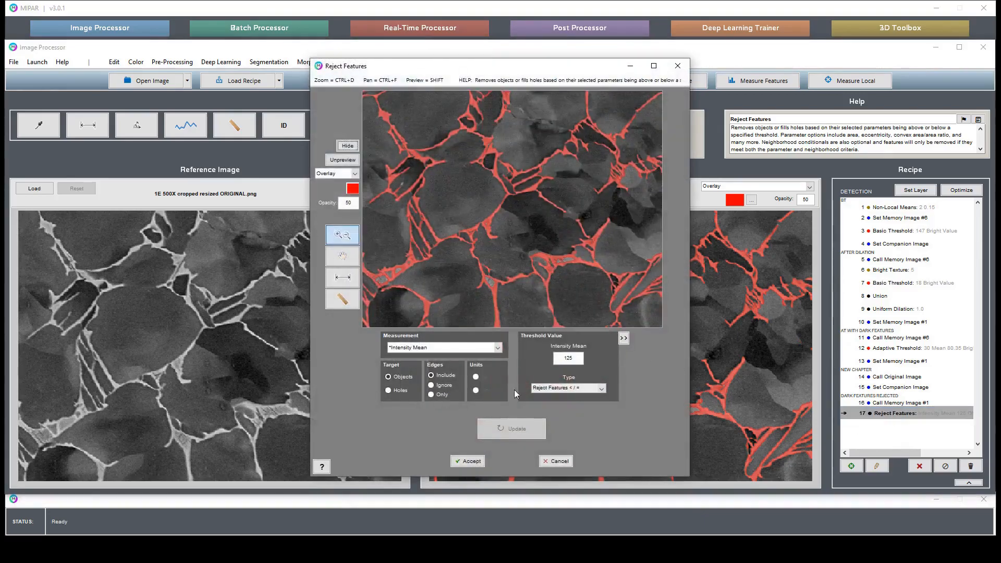
click(556, 461)
Store the filtered boundary selection as a layer named Beta, coloured magenta
click(916, 191)
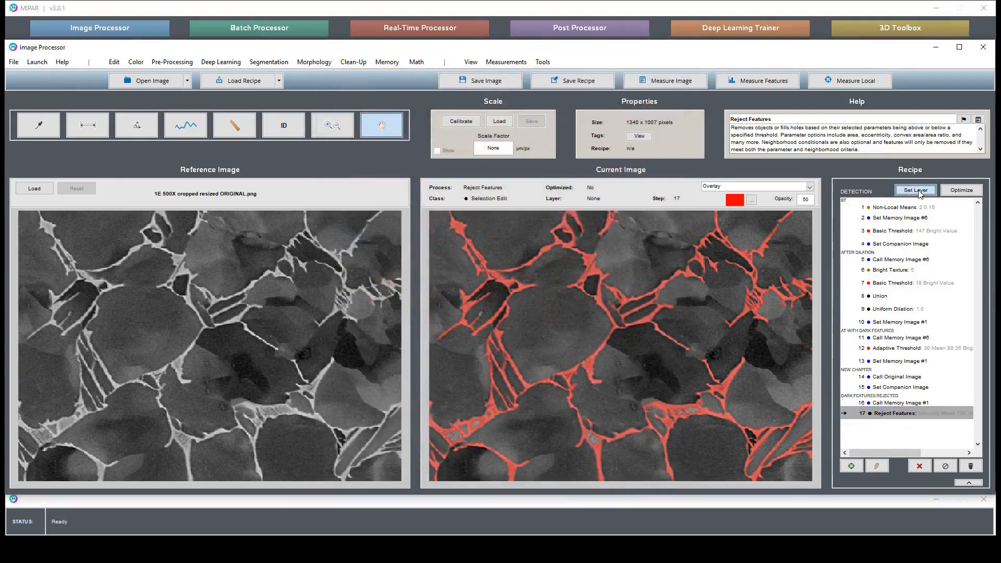
text(Beta)
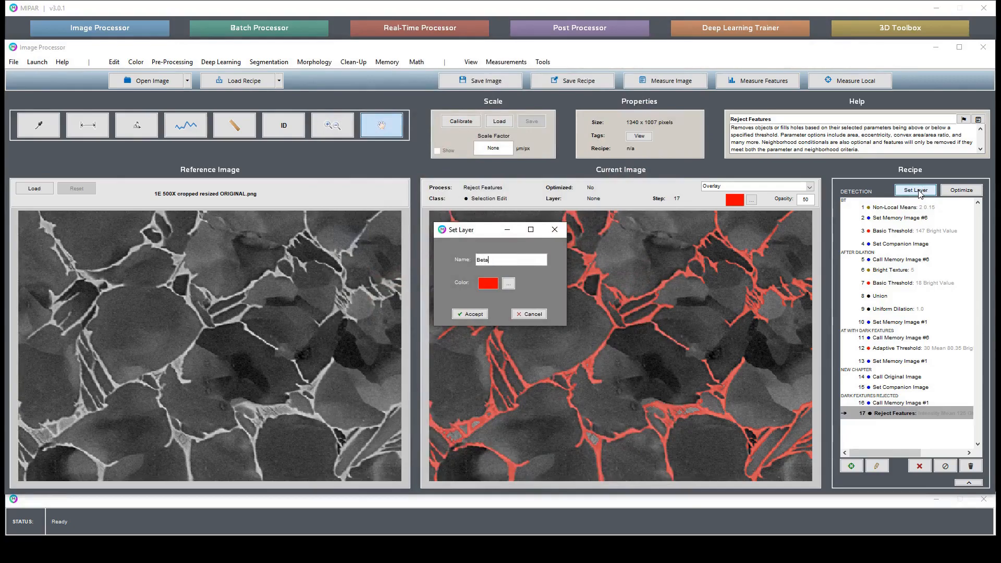
click(508, 284)
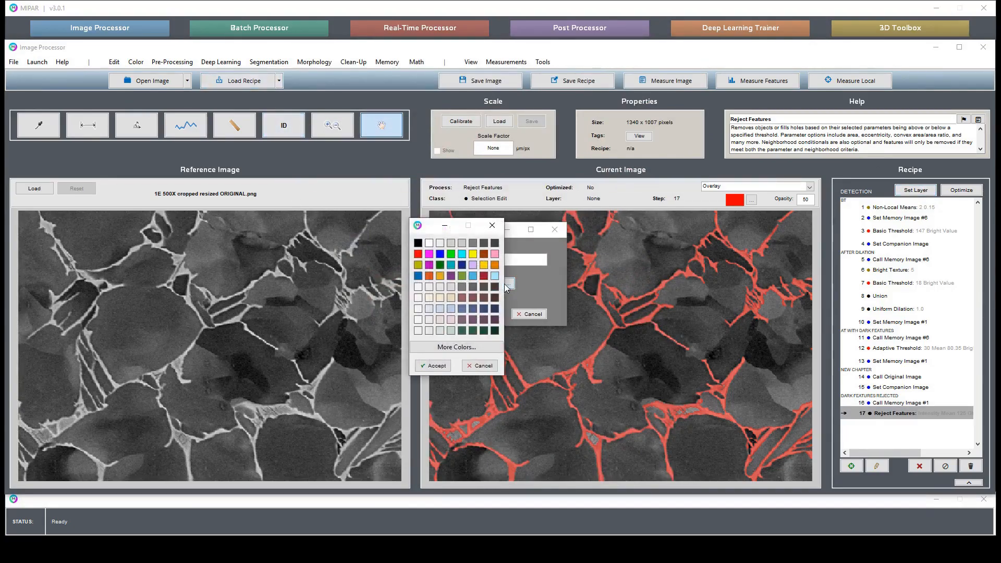
click(433, 366)
click(470, 313)
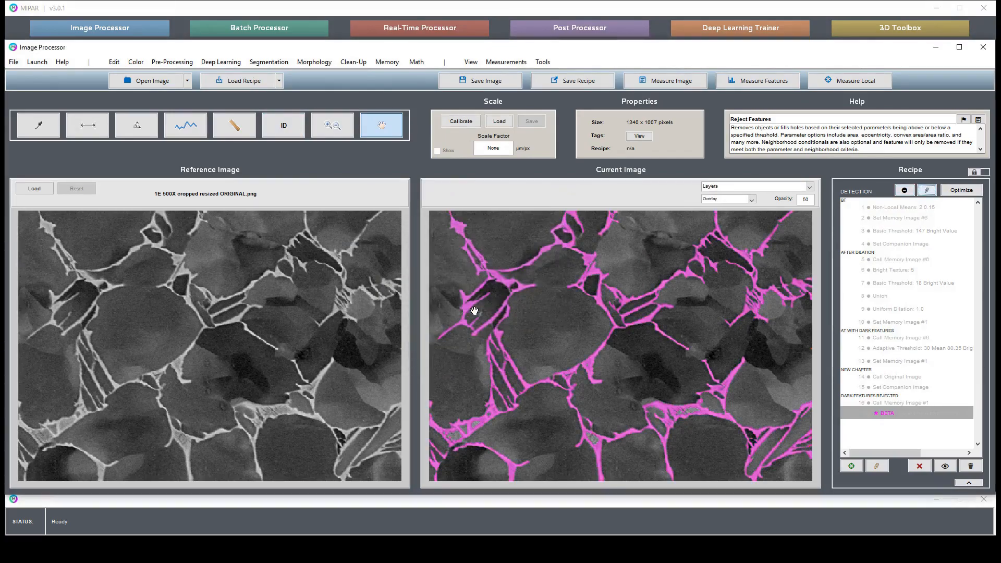
Invert the selection and store the result as a layer named Alpha
click(265, 62)
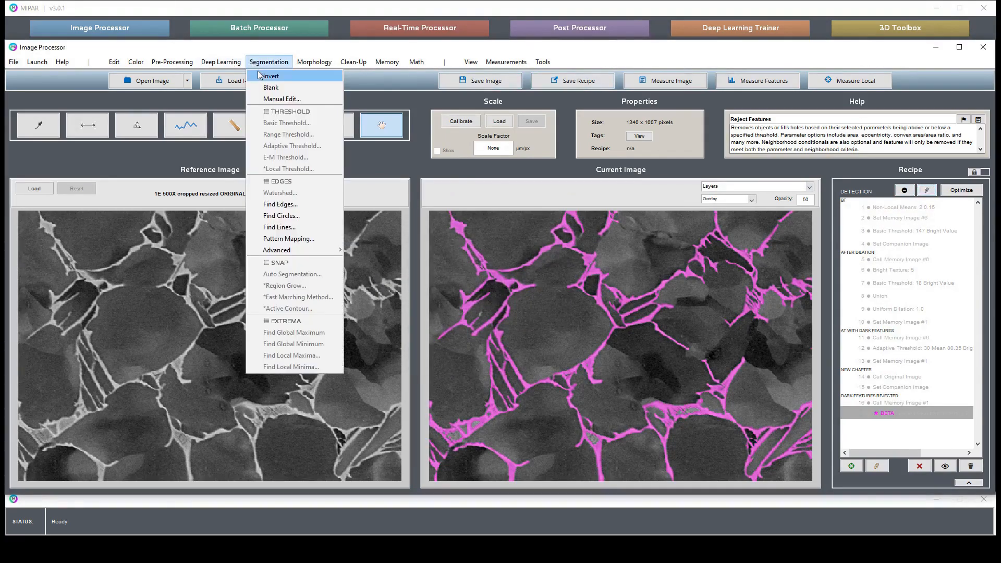
click(263, 76)
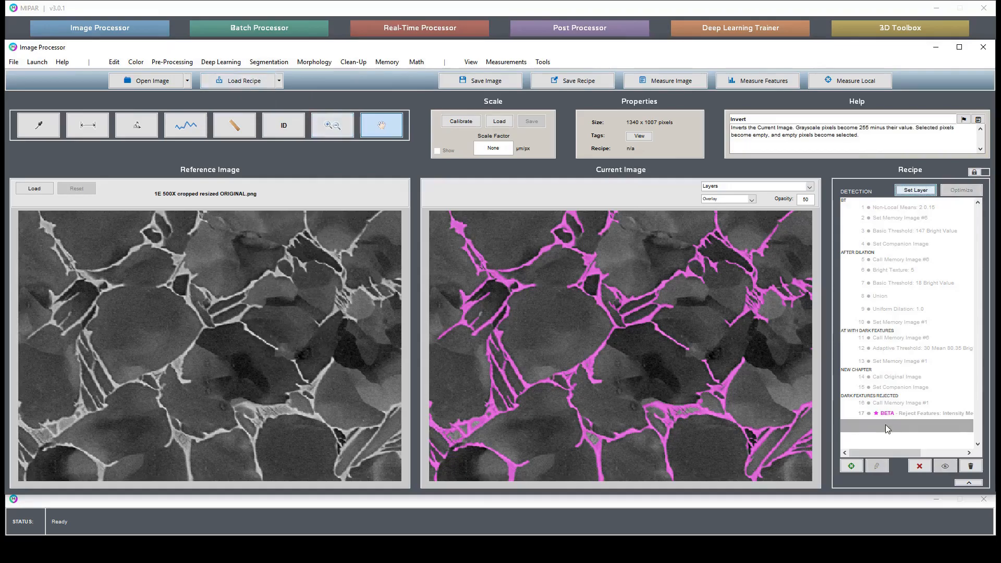
click(917, 190)
text(Alpha)
key(Return)
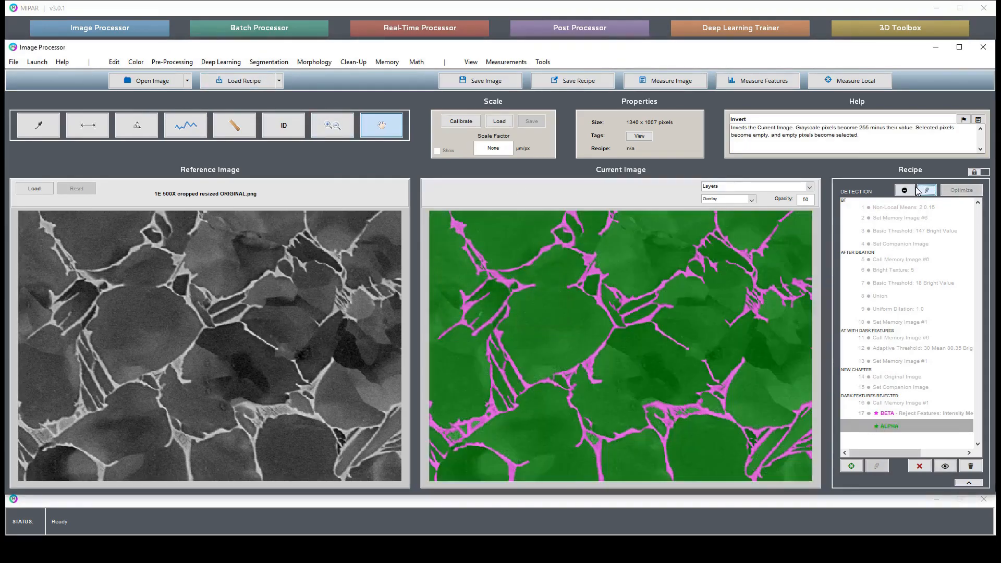
Change the Alpha layer's colour to dark green
click(924, 191)
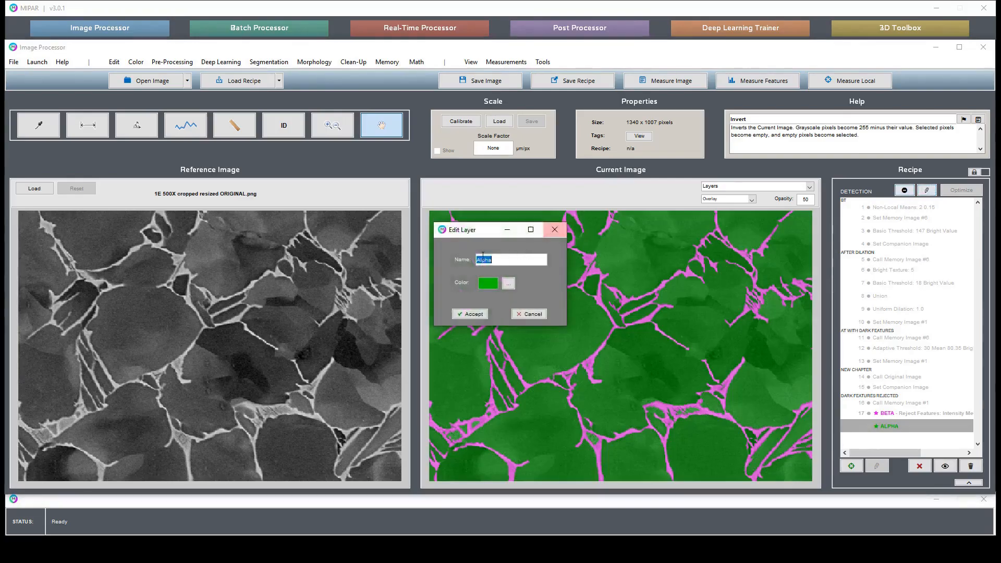
click(510, 283)
click(445, 267)
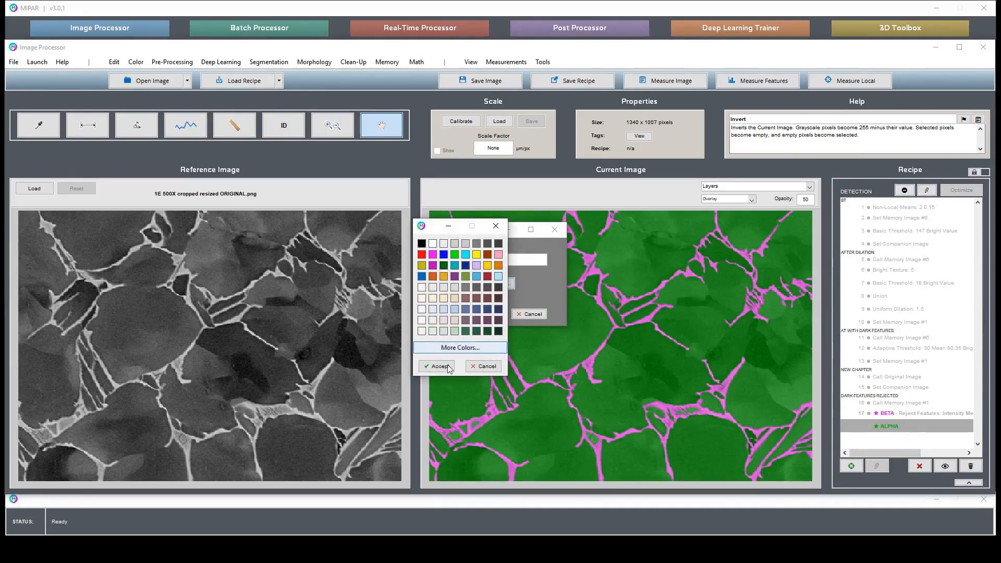
click(438, 367)
click(471, 312)
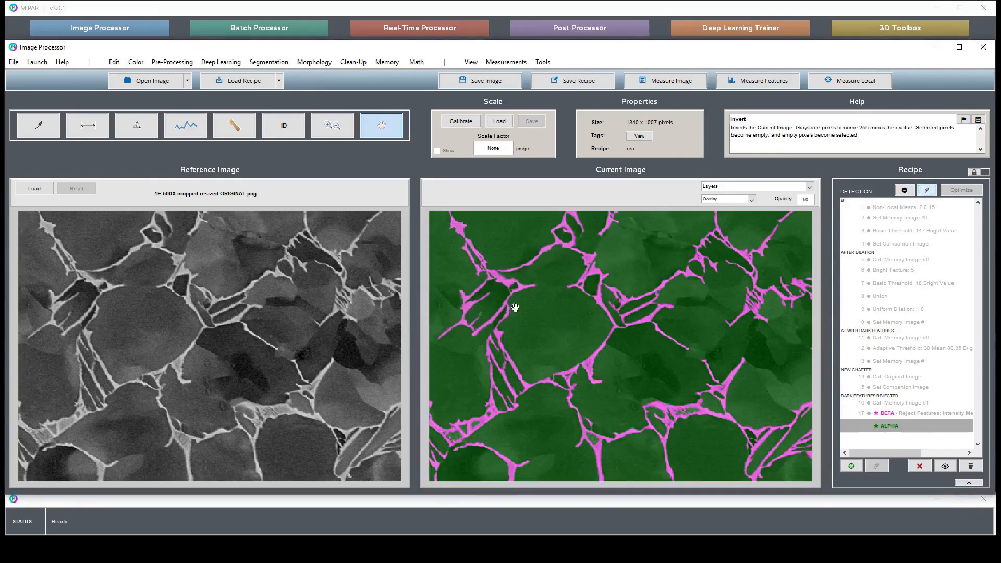
Measure the area fraction of the Beta and Alpha layers relative to the entire image, and check both values
double_click(563, 321)
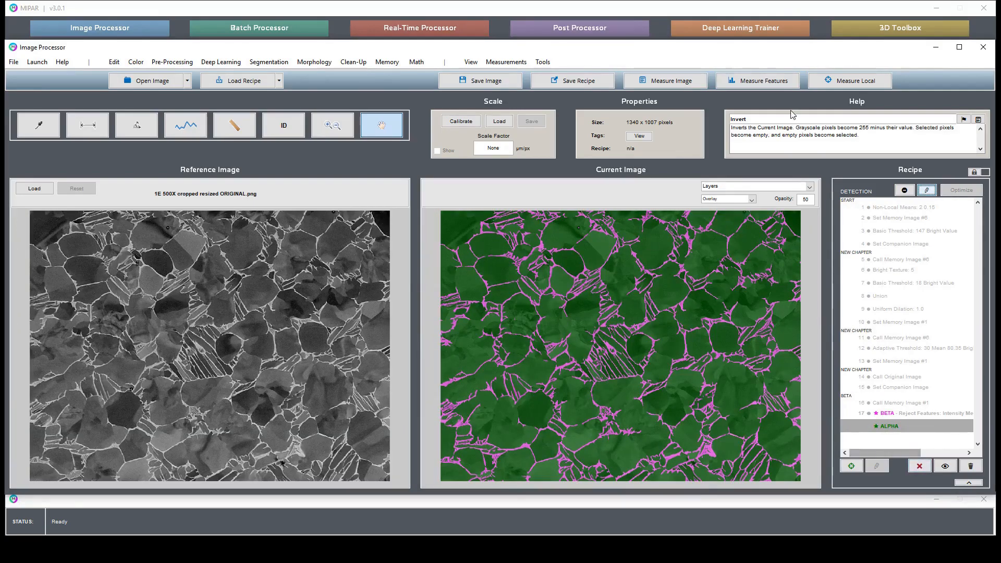
click(658, 81)
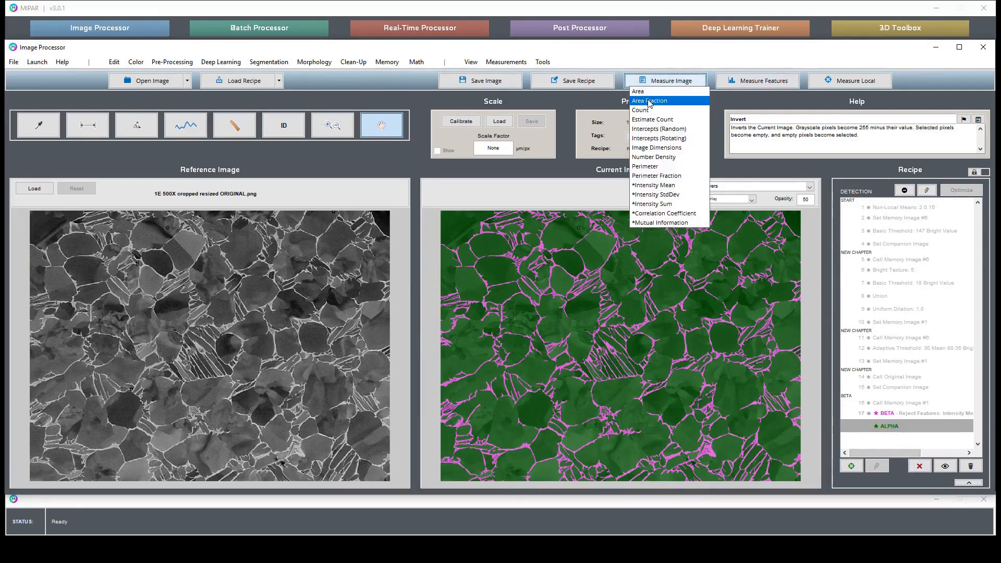
click(649, 101)
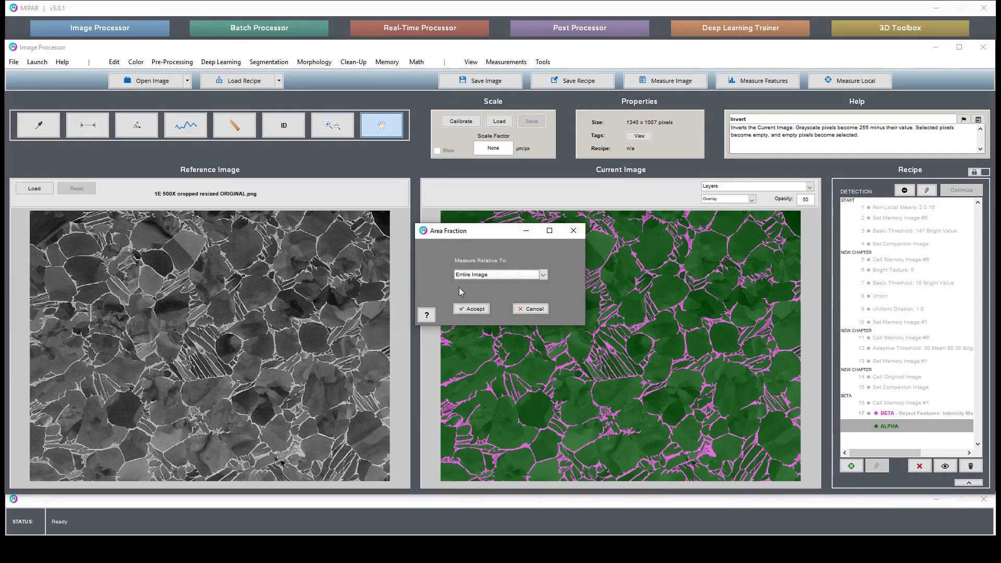
click(472, 309)
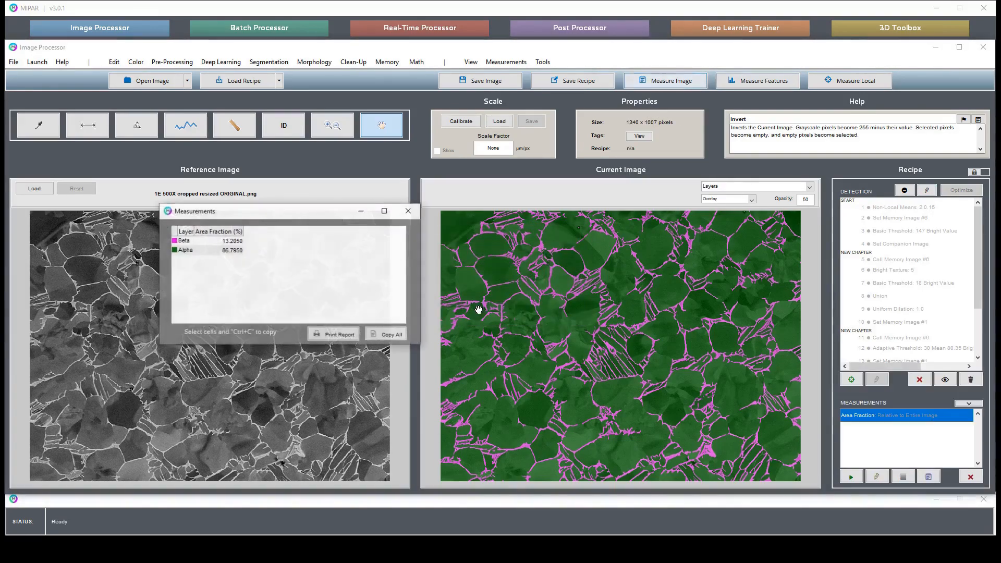
click(230, 243)
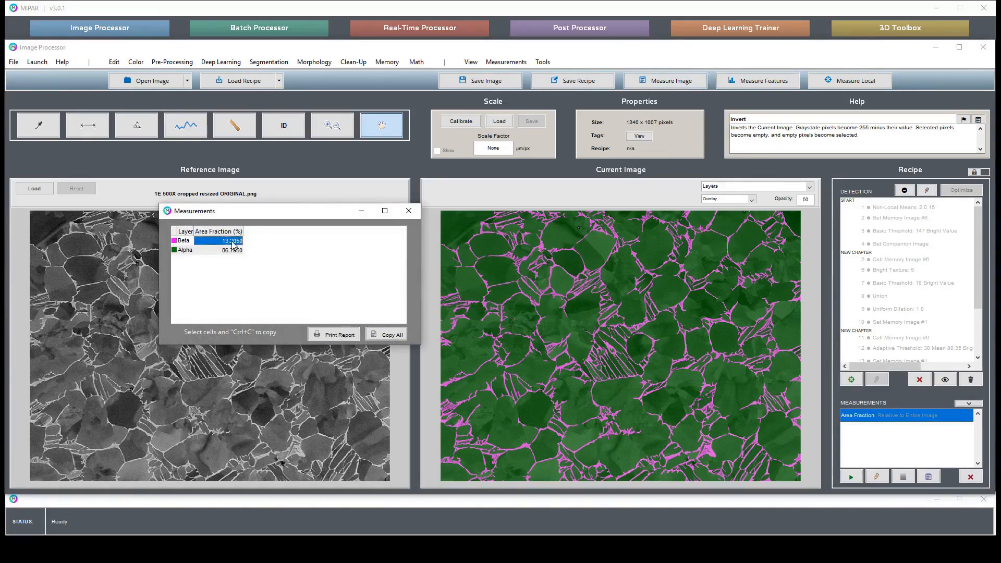
click(220, 249)
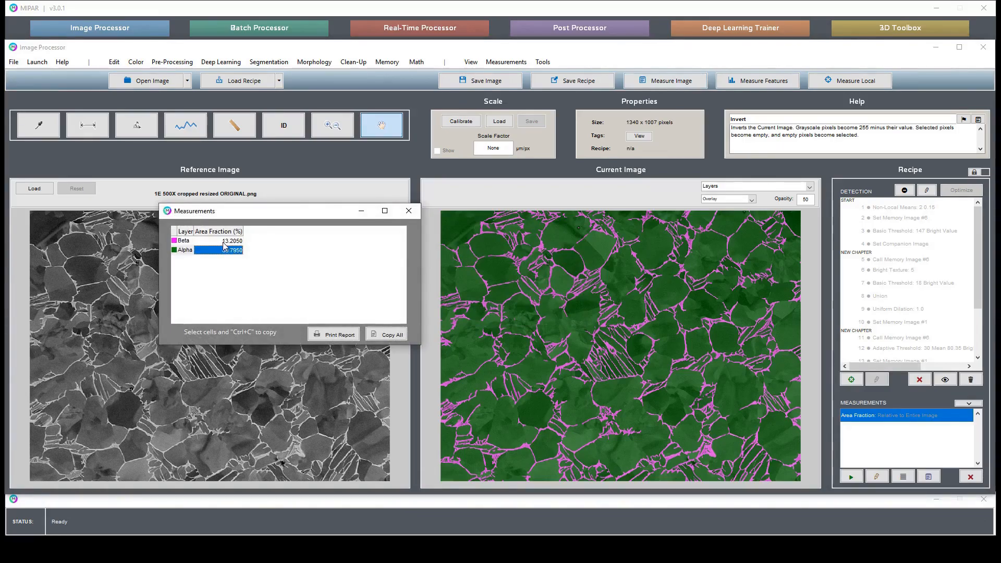